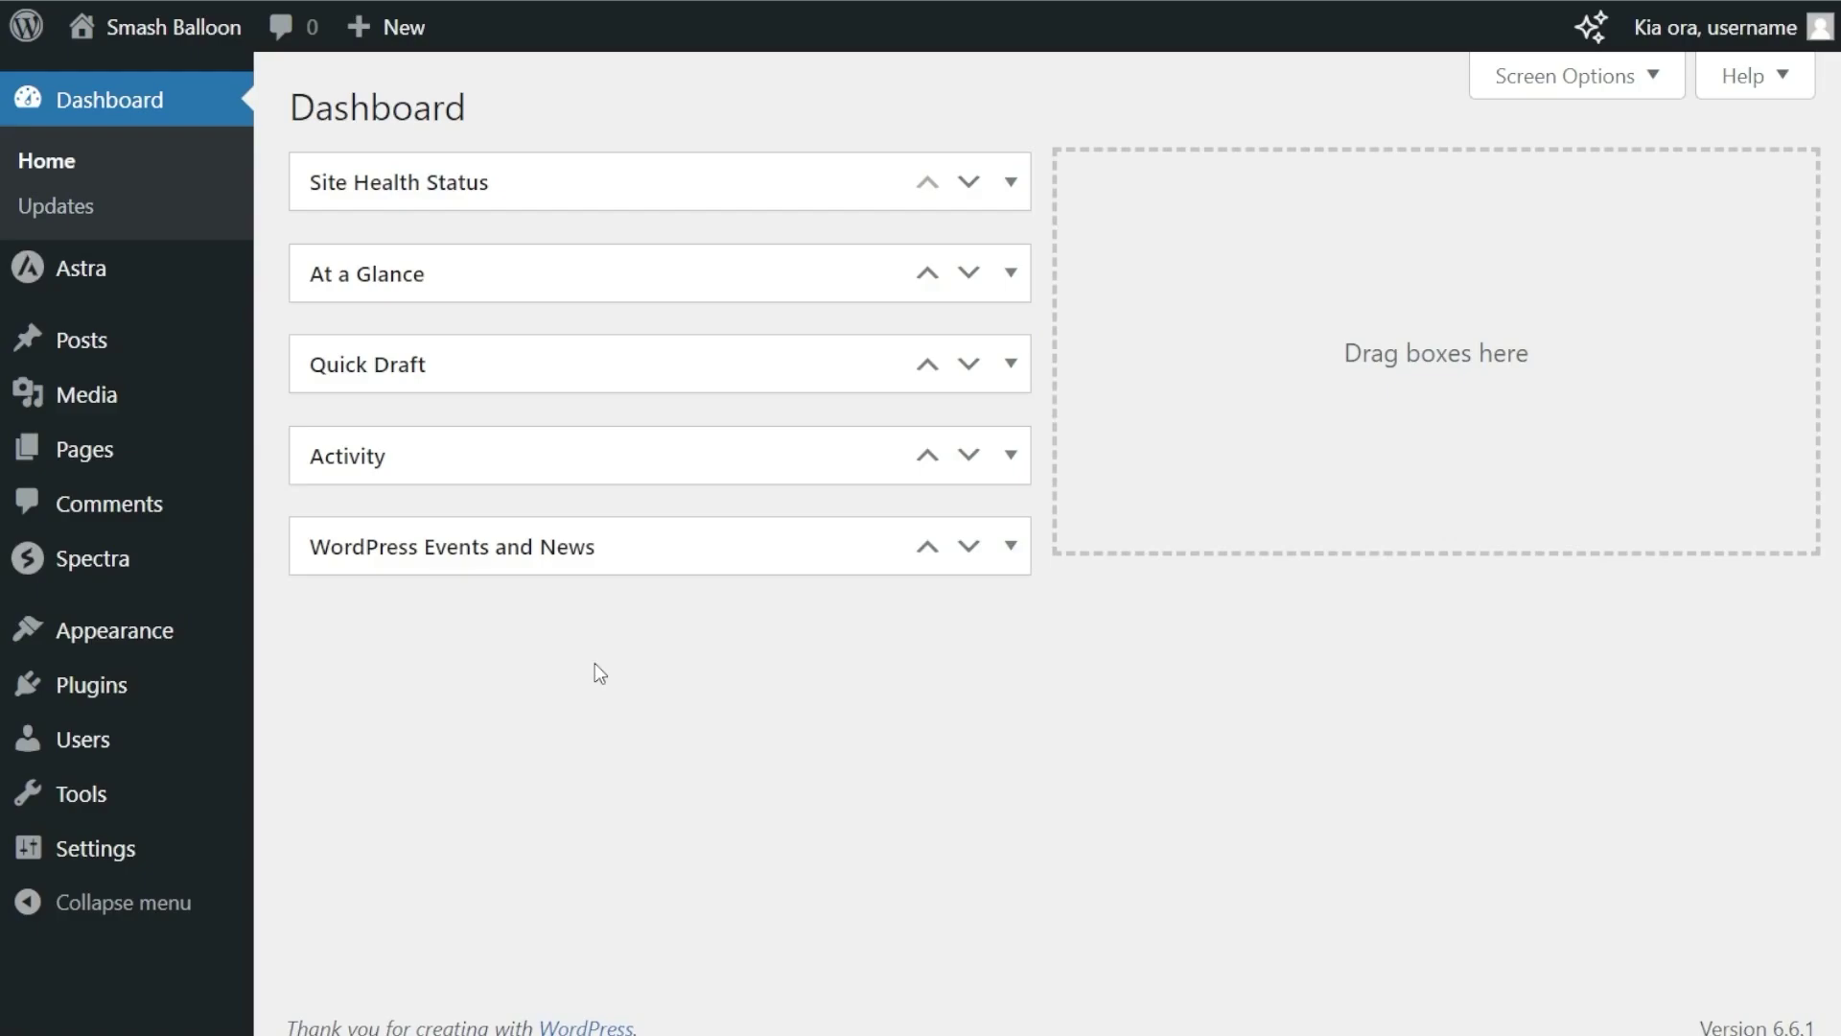
Step: Search Add New Plugin for 'Feeds for YouTube', then install and activate it
{"action": "mouse_move", "coordinate": [125, 698]}
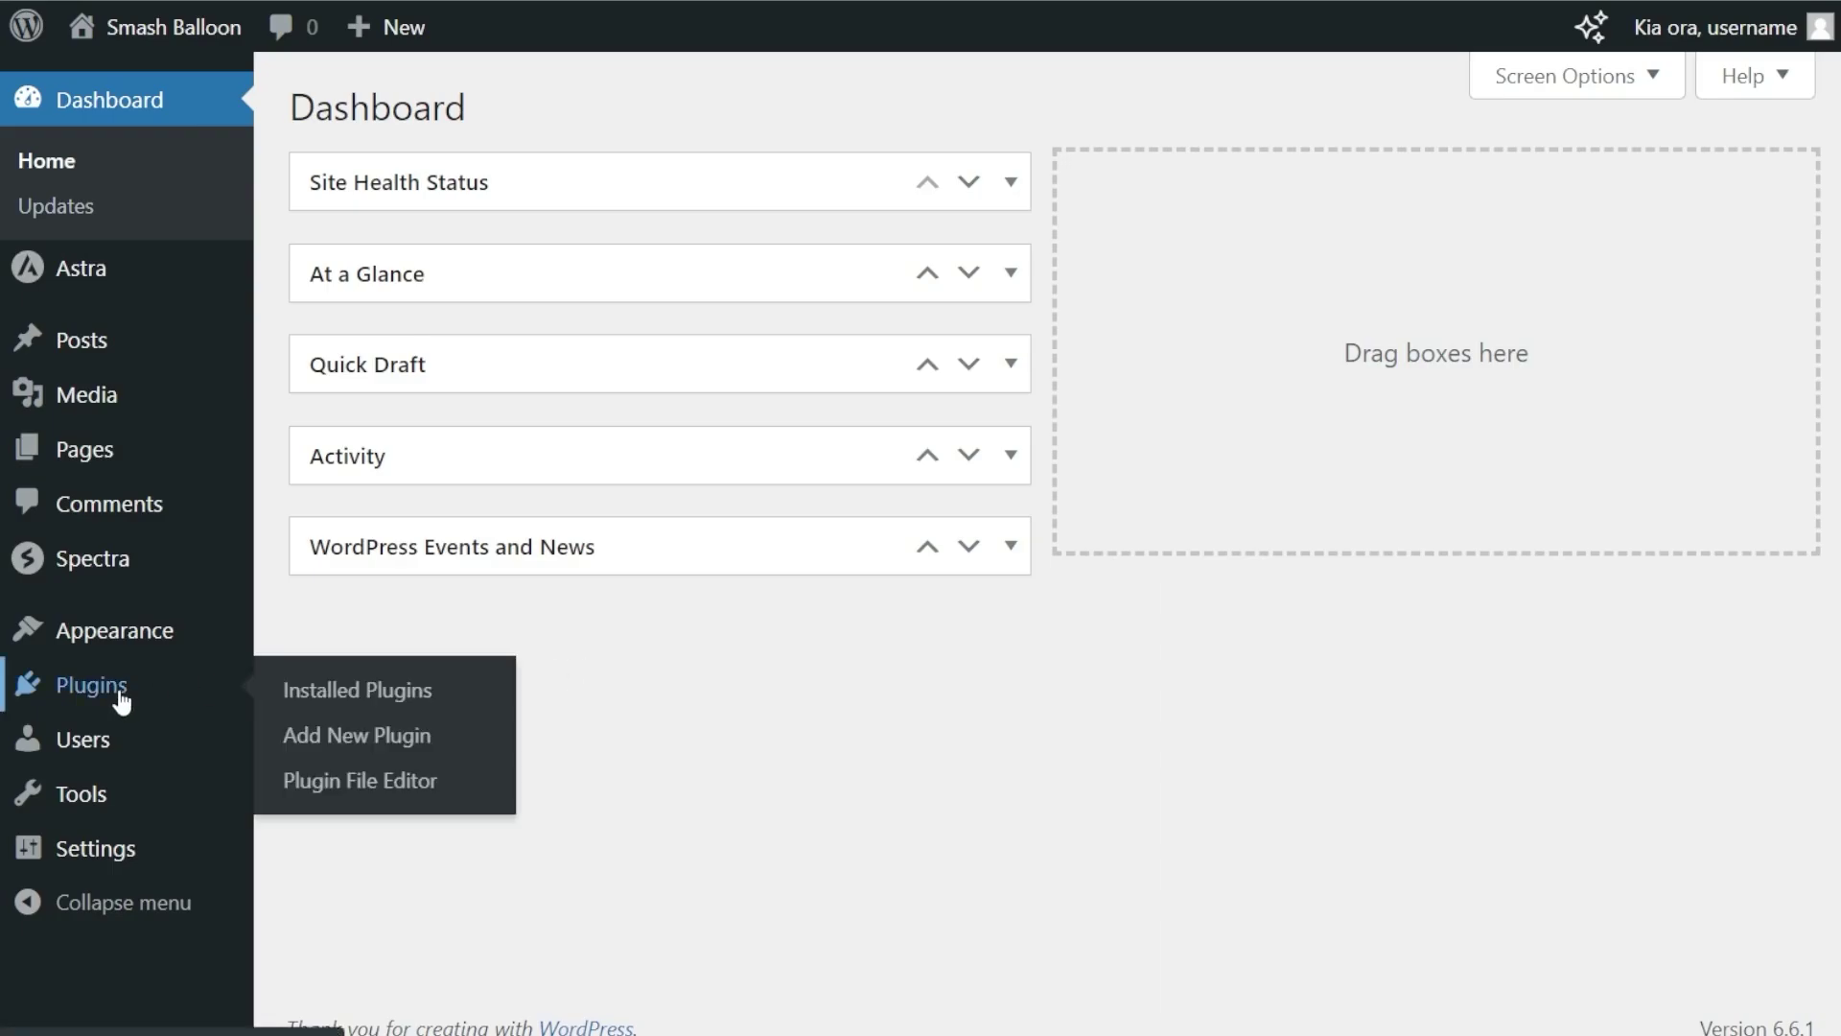
{"action": "left_click", "coordinate": [357, 736]}
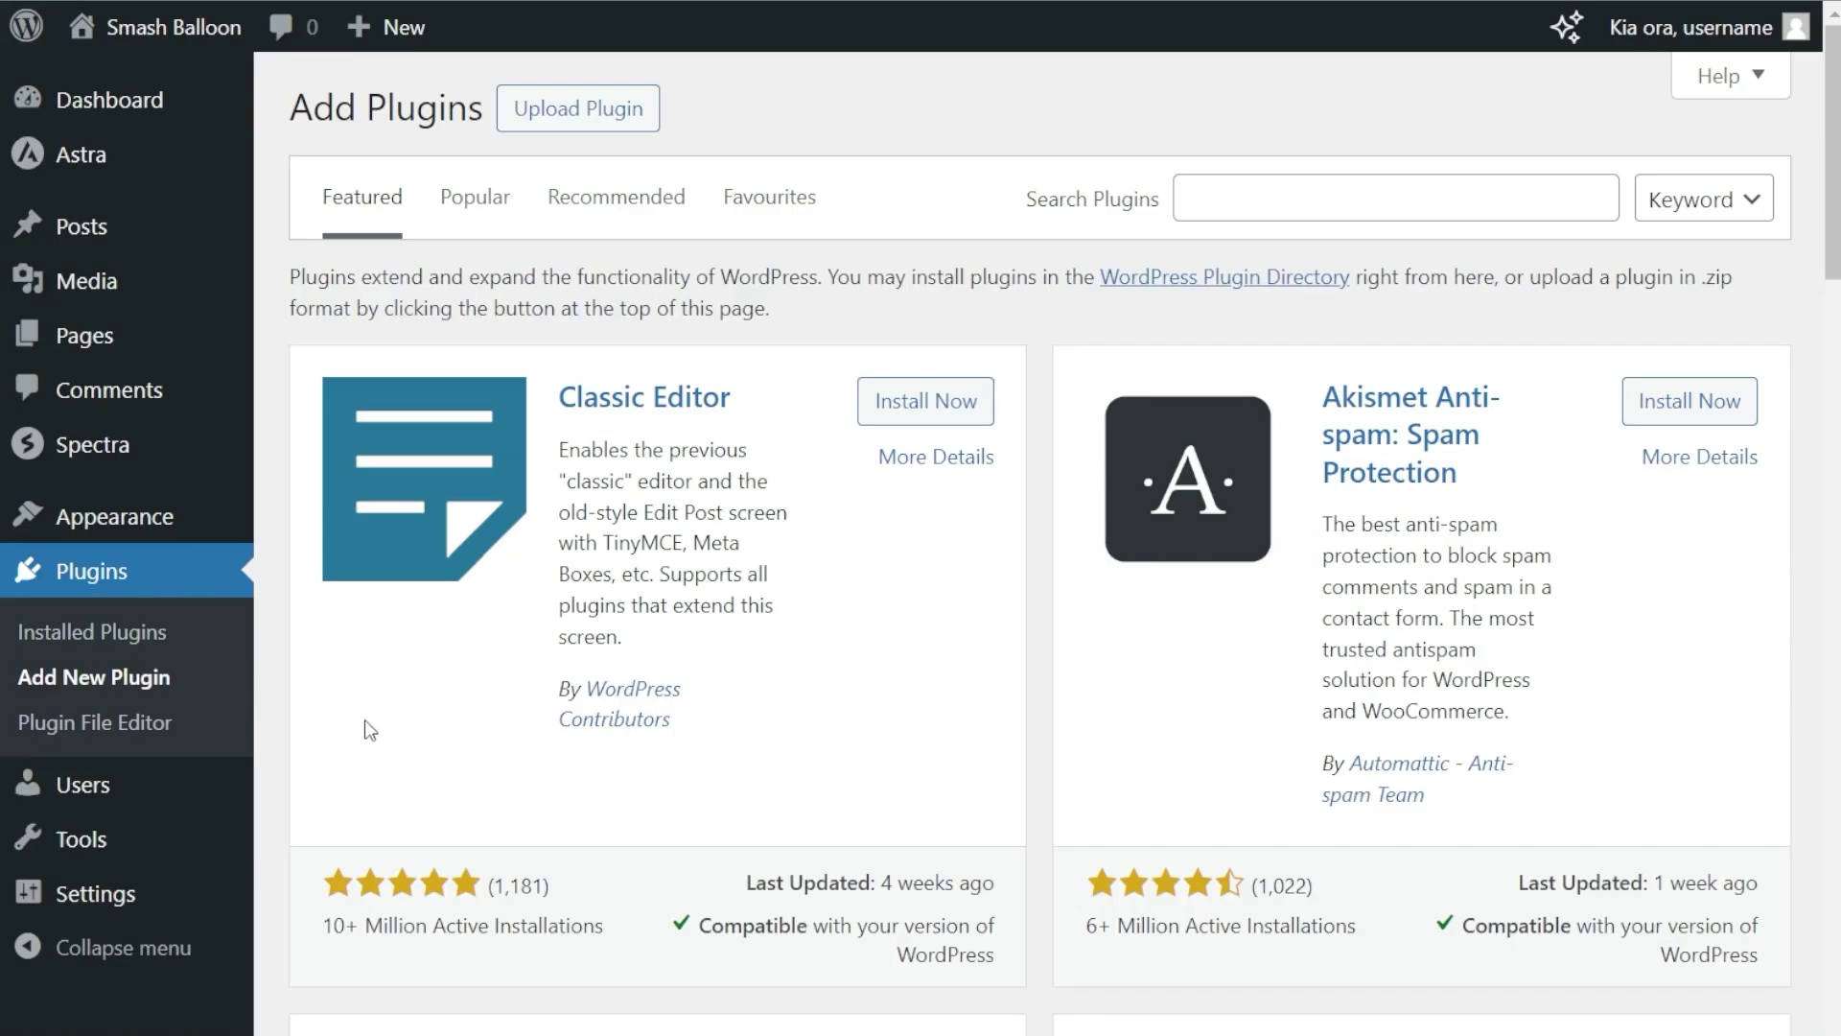
{"action": "left_click", "coordinate": [1236, 213]}
{"action": "type", "text": "Feeds for YouTube"}
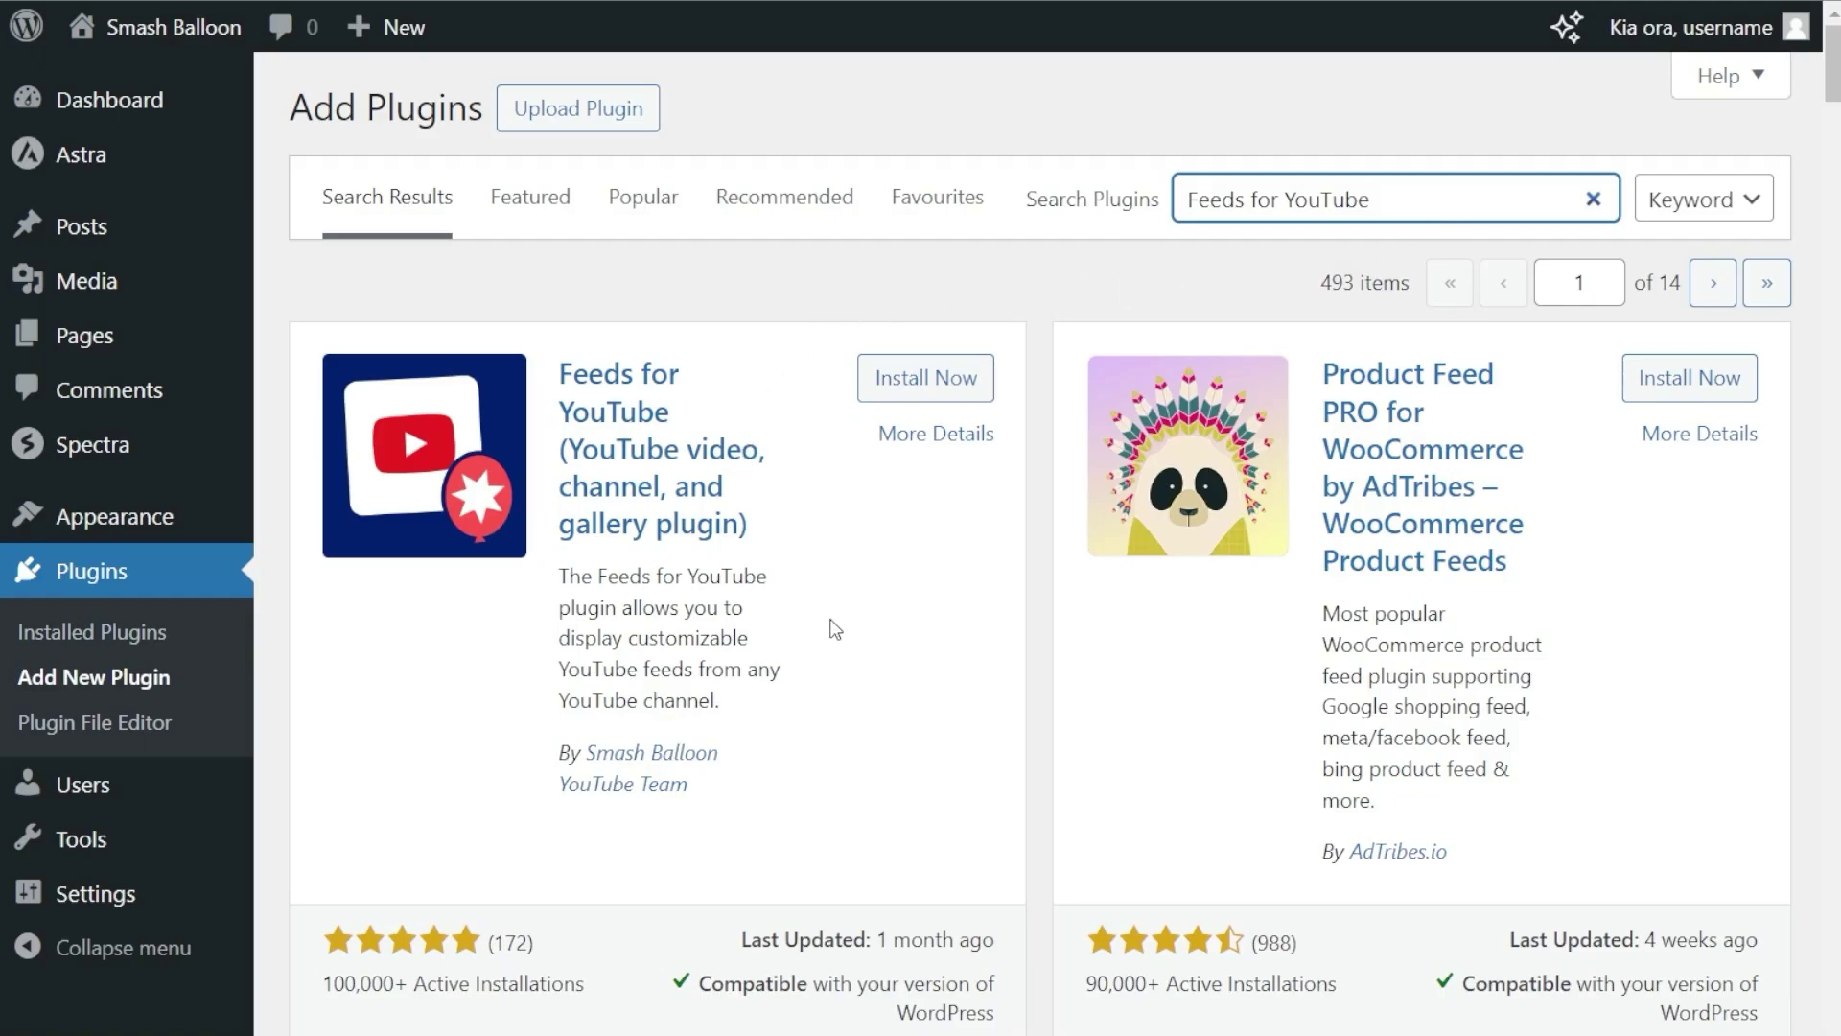
{"action": "left_click", "coordinate": [918, 384]}
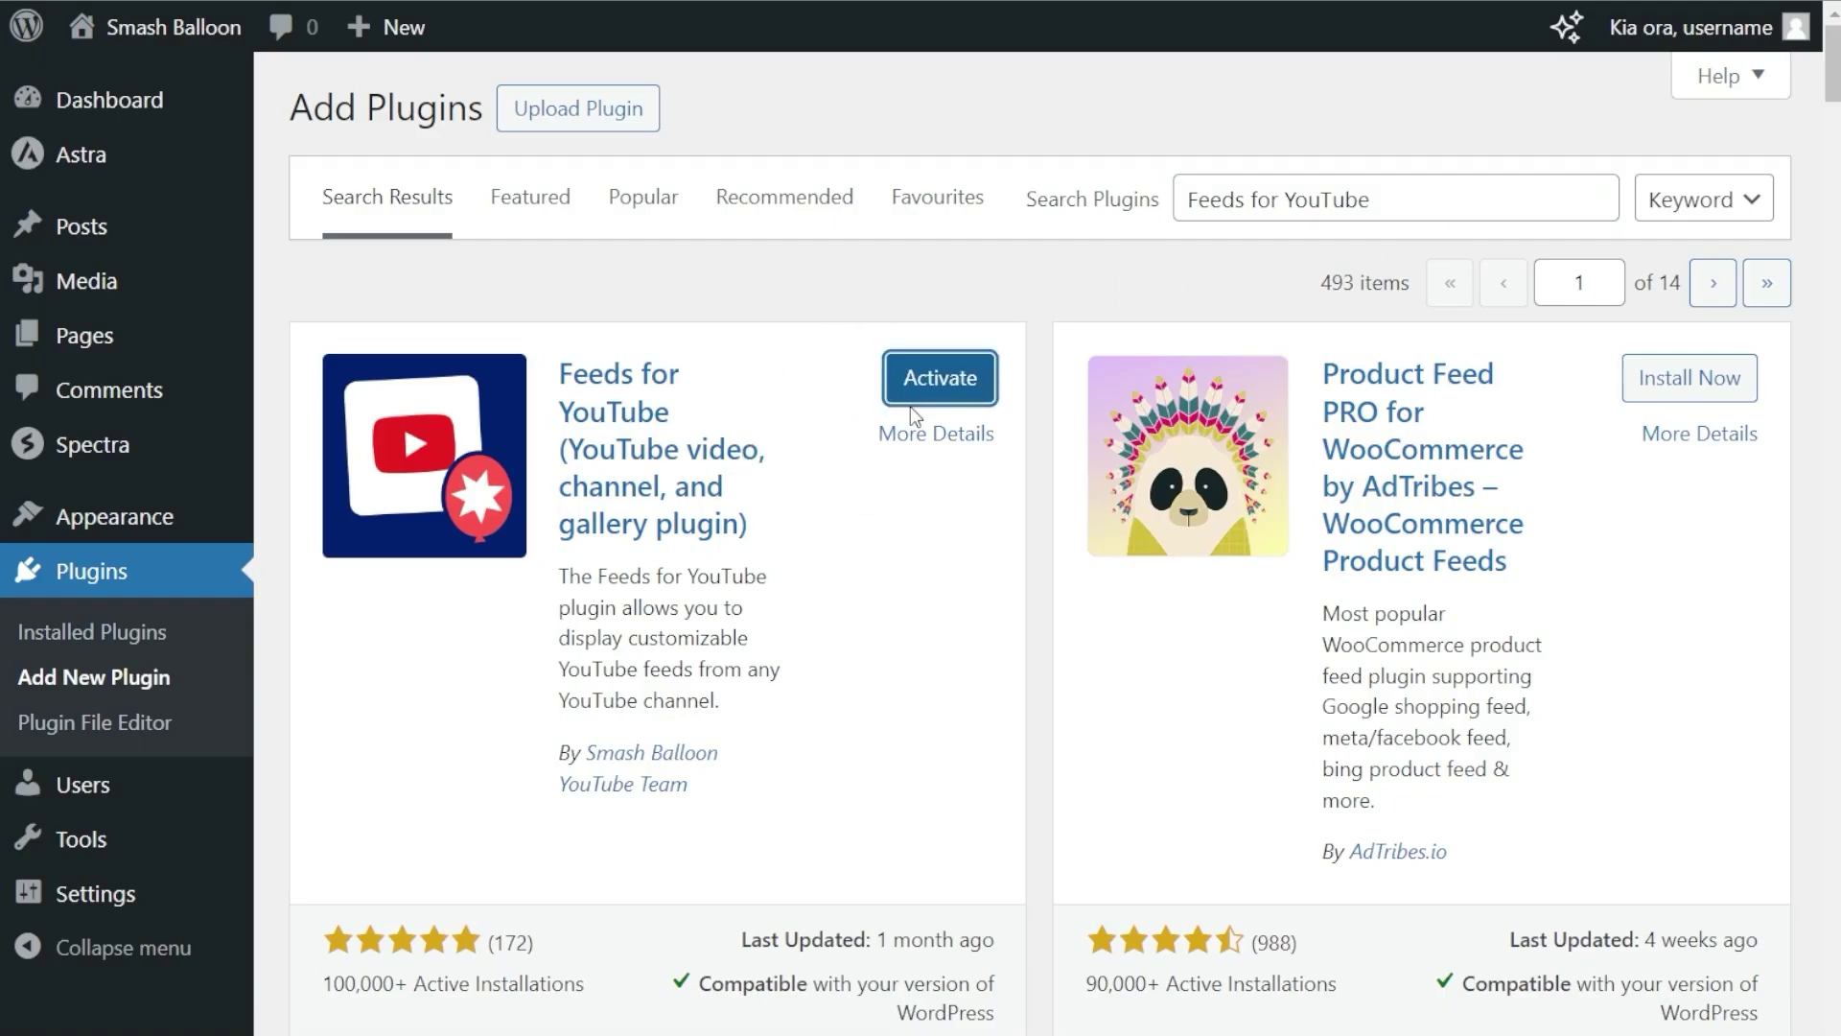
{"action": "left_click", "coordinate": [937, 378]}
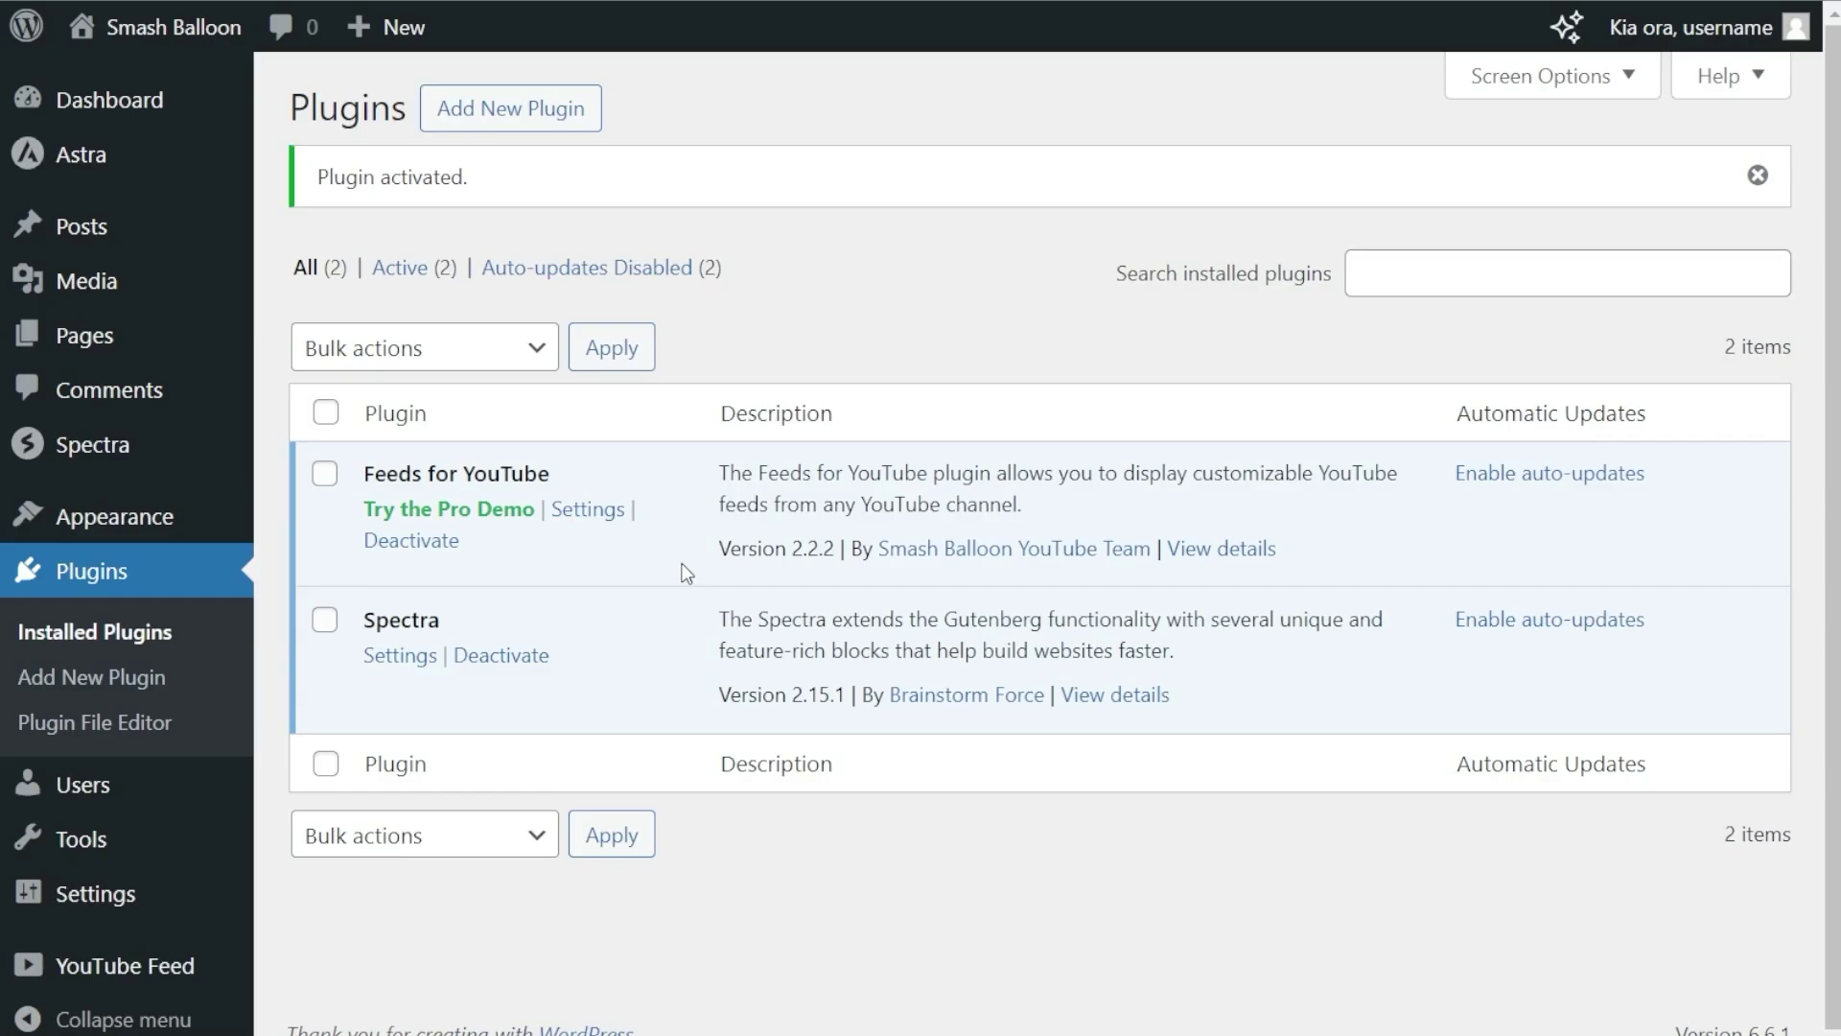
Step: Start a new YouTube feed from All Feeds, keeping the Channel feed type
{"action": "mouse_move", "coordinate": [106, 988]}
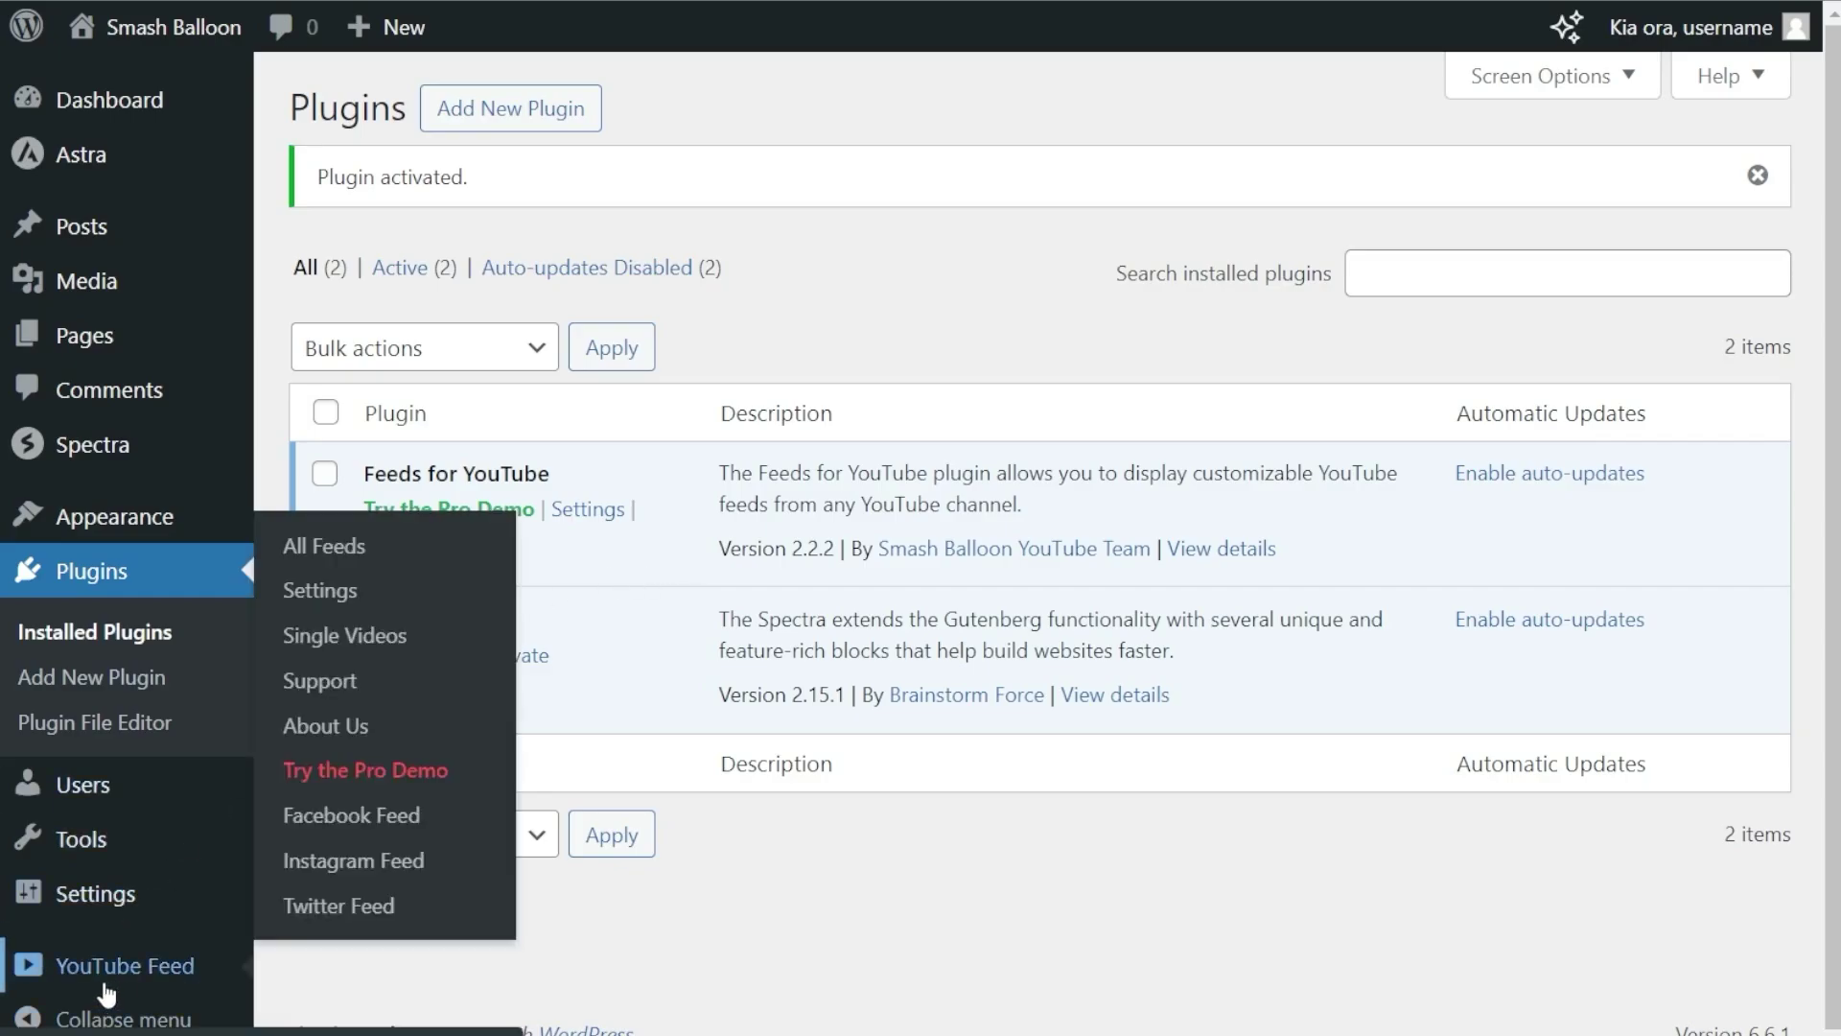
{"action": "left_click", "coordinate": [185, 978]}
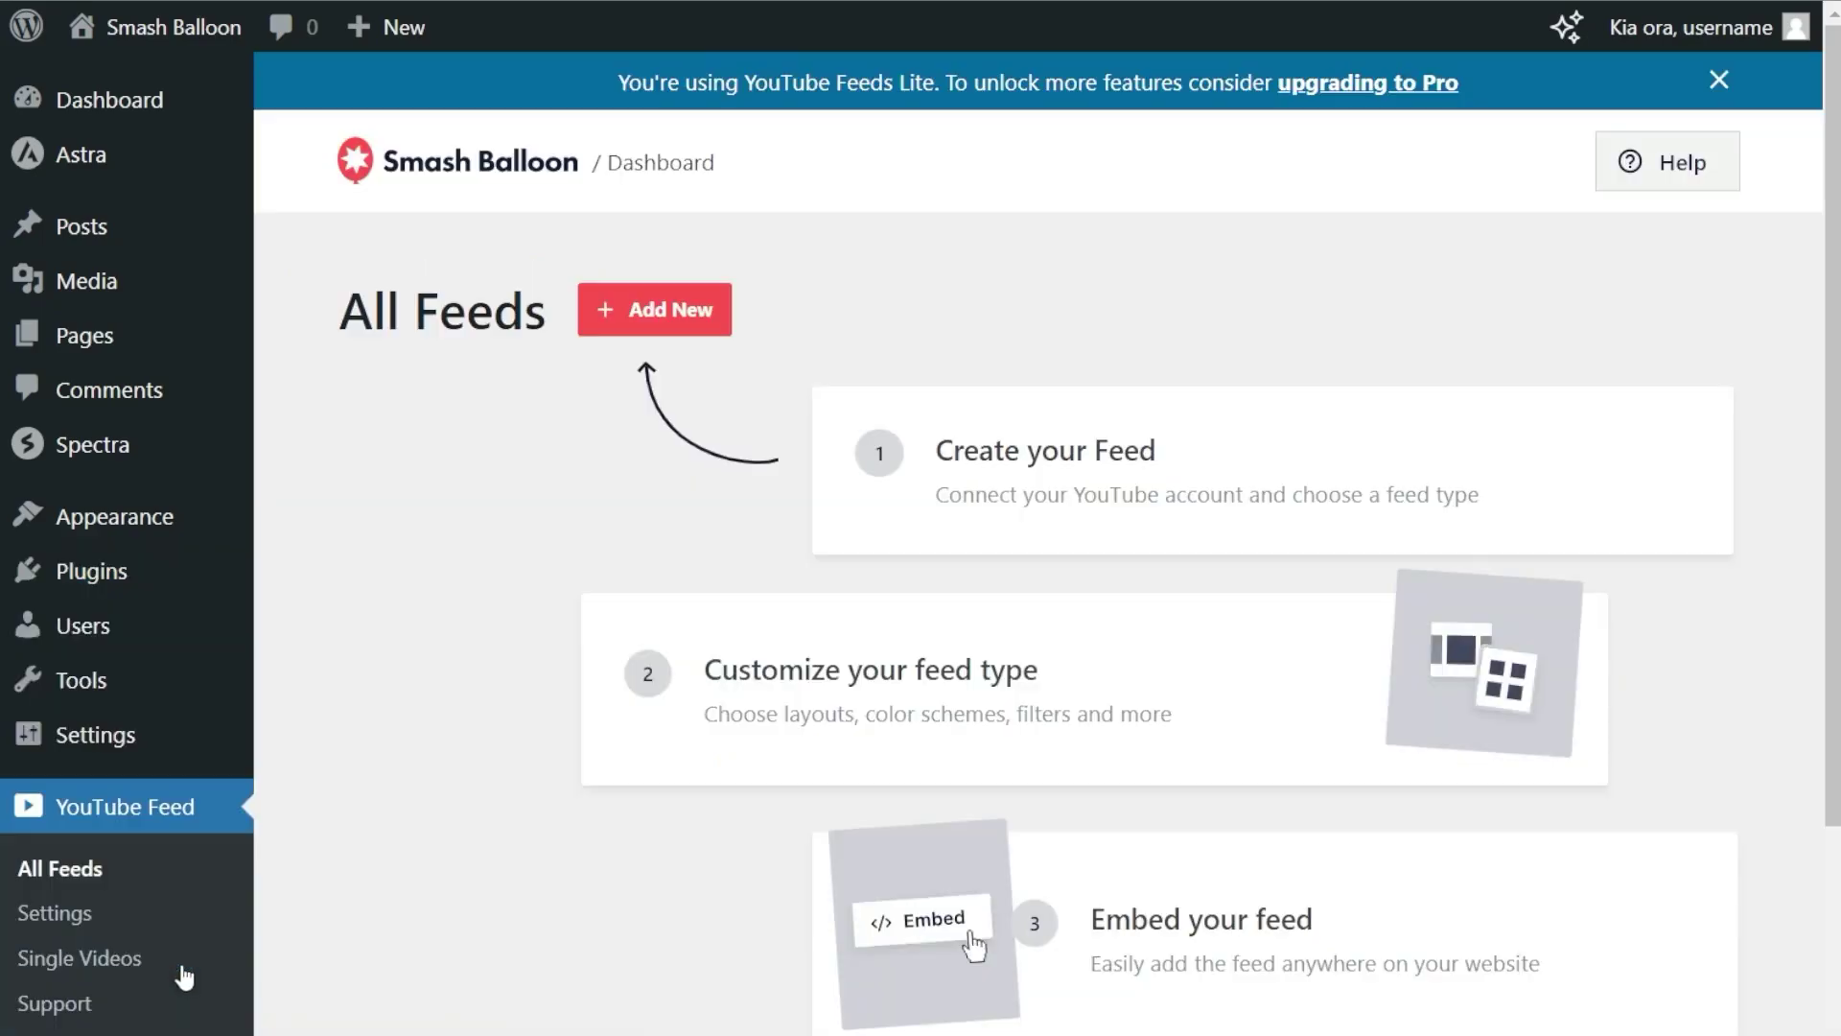
{"action": "left_click", "coordinate": [616, 326]}
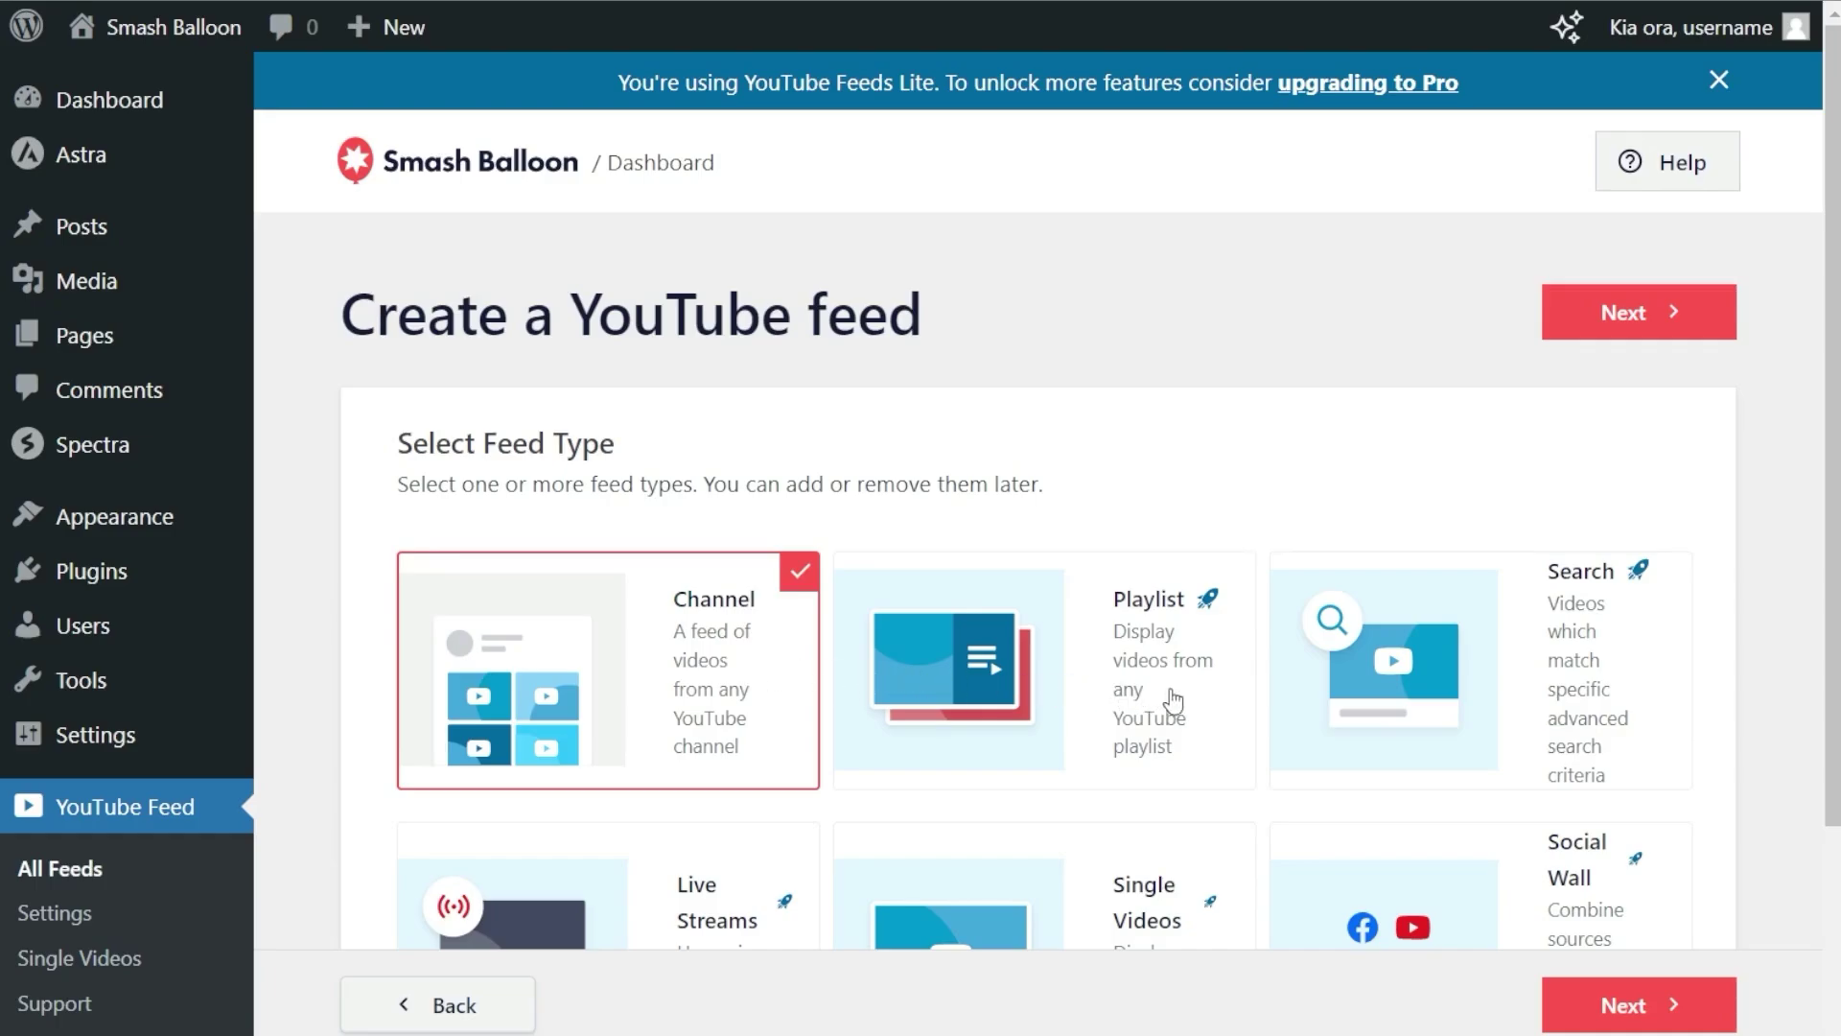
{"action": "scroll", "coordinate": [1471, 655], "scroll_direction": "down", "scroll_amount": 3}
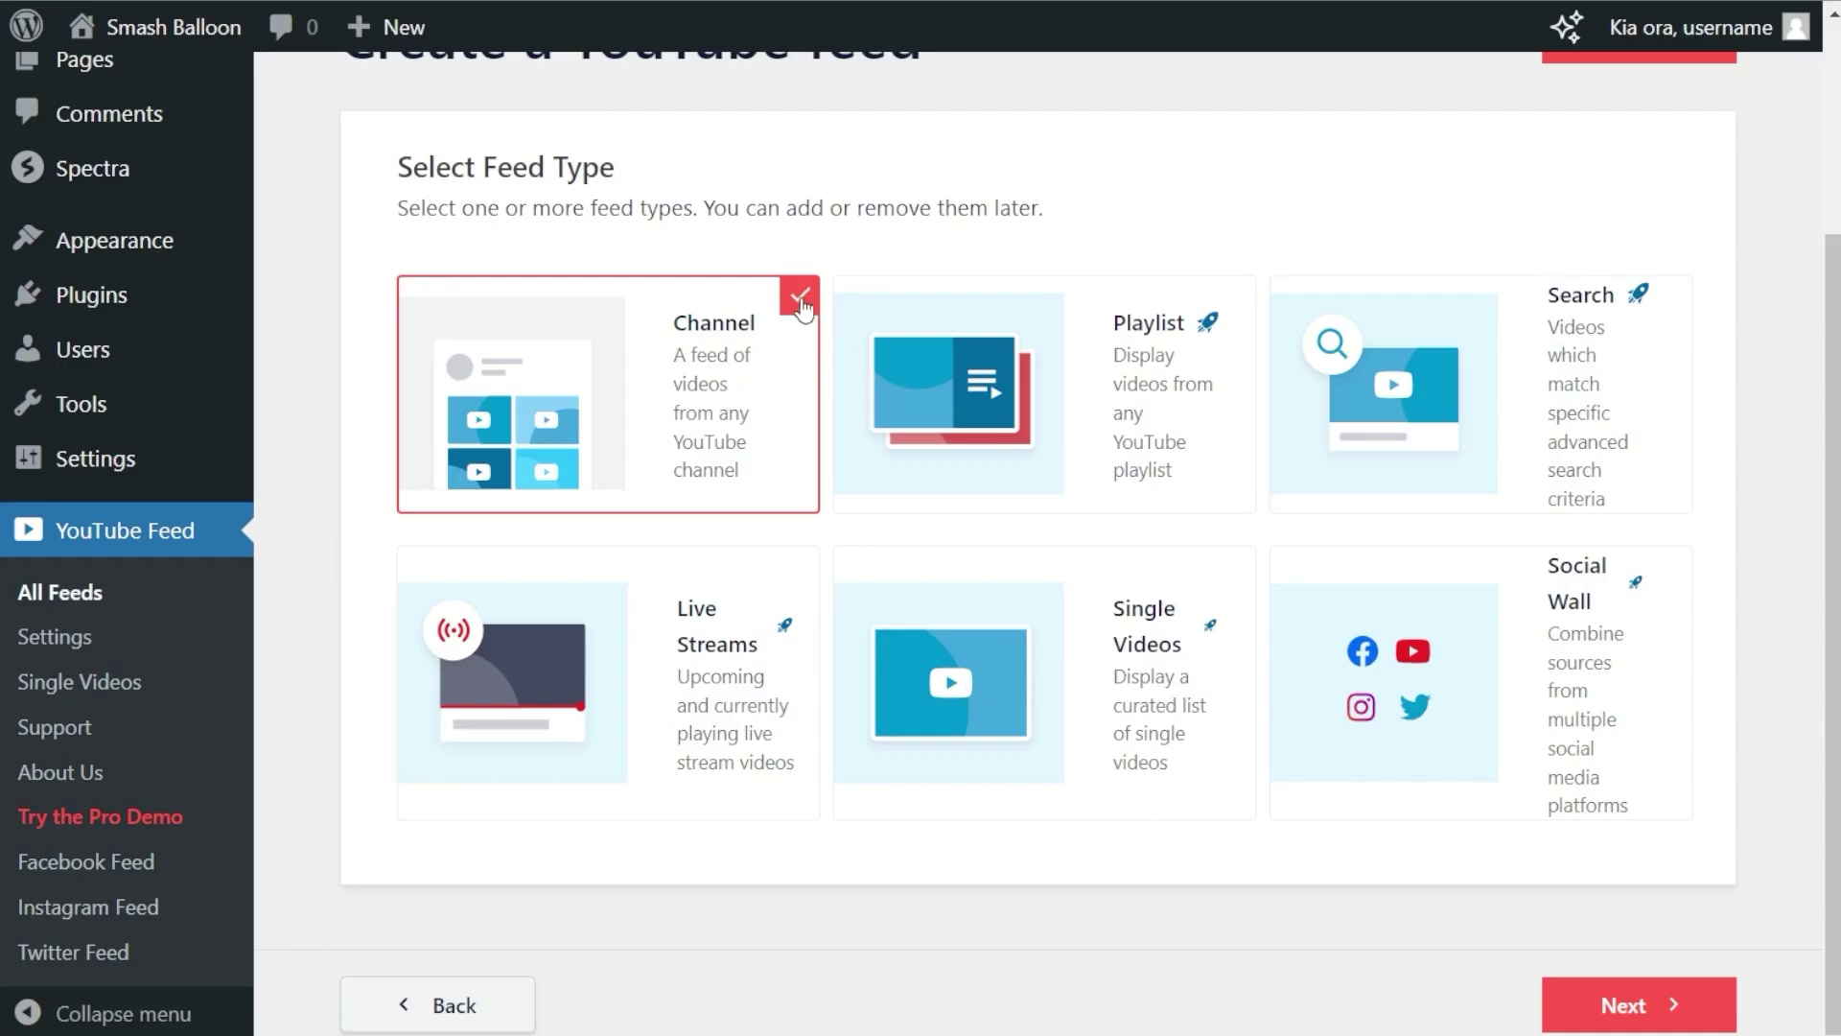
{"action": "left_click", "coordinate": [1600, 1012]}
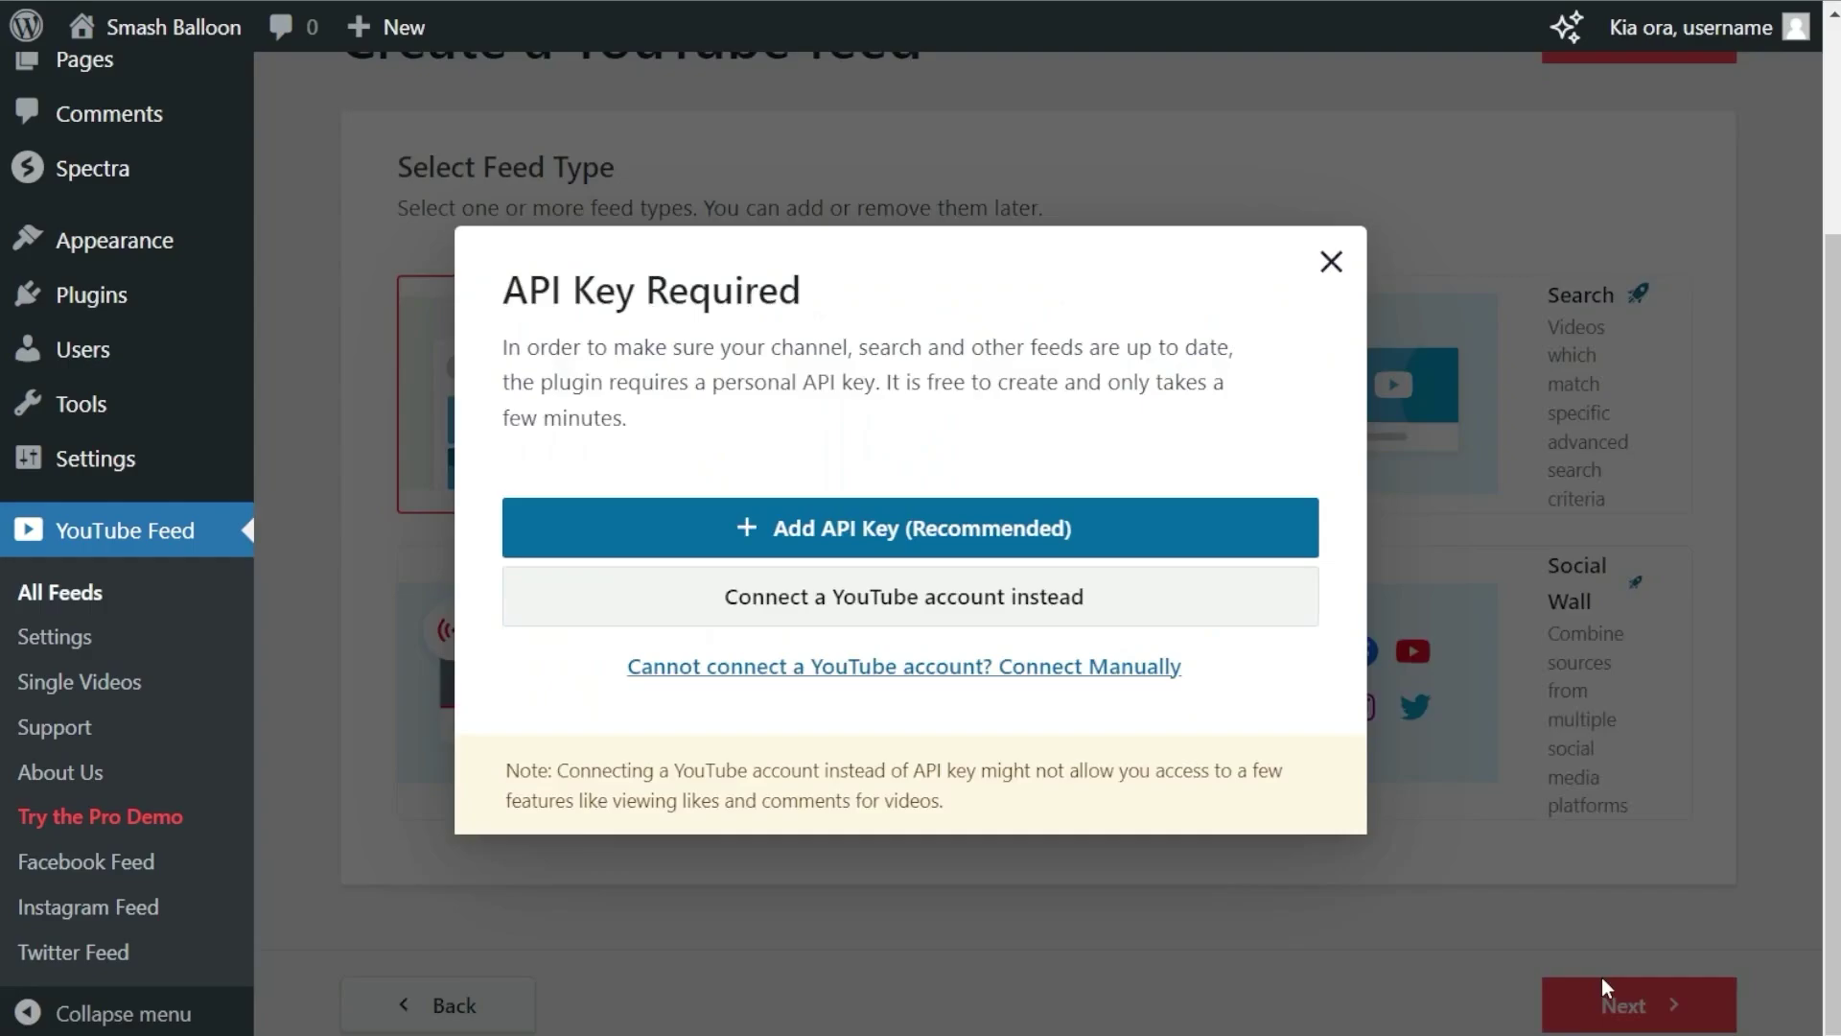
Step: Choose Add API Key (Recommended), paste in the YouTube API key and add it
{"action": "left_click", "coordinate": [1104, 533]}
{"action": "left_click", "coordinate": [958, 579]}
{"action": "key", "text": "ctrl+v"}
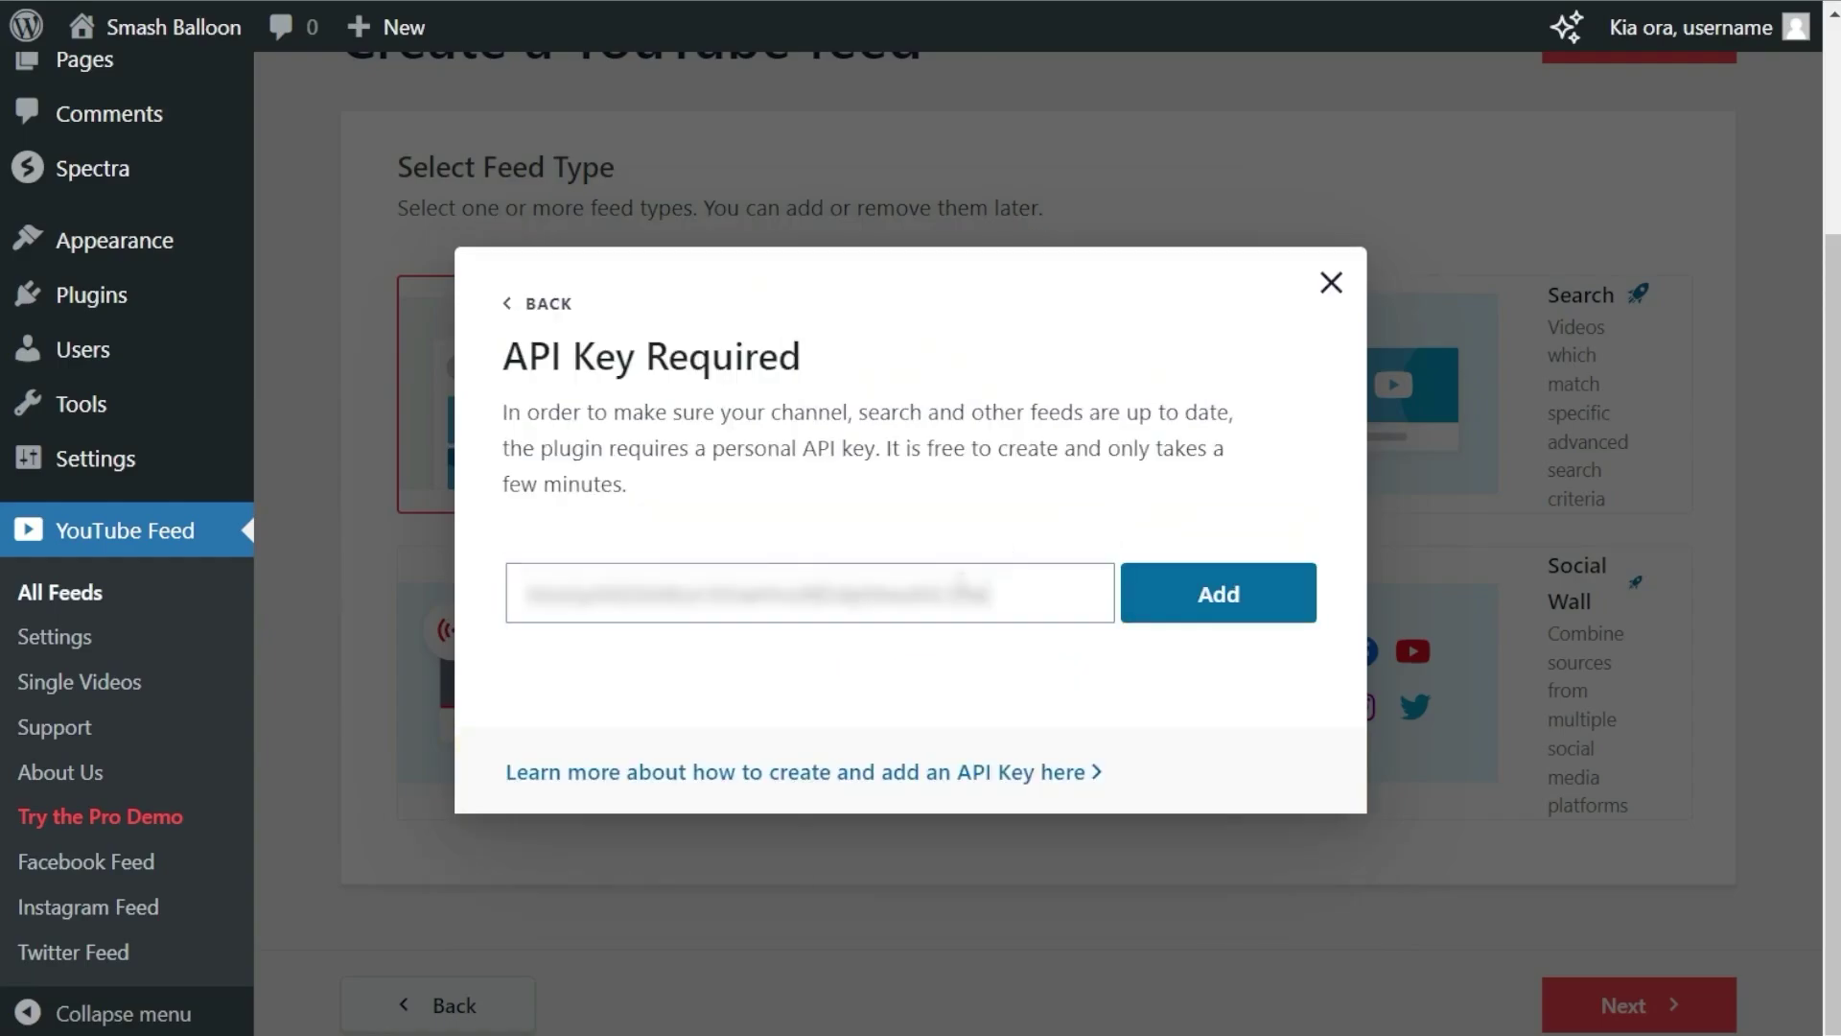
{"action": "left_click", "coordinate": [1199, 594]}
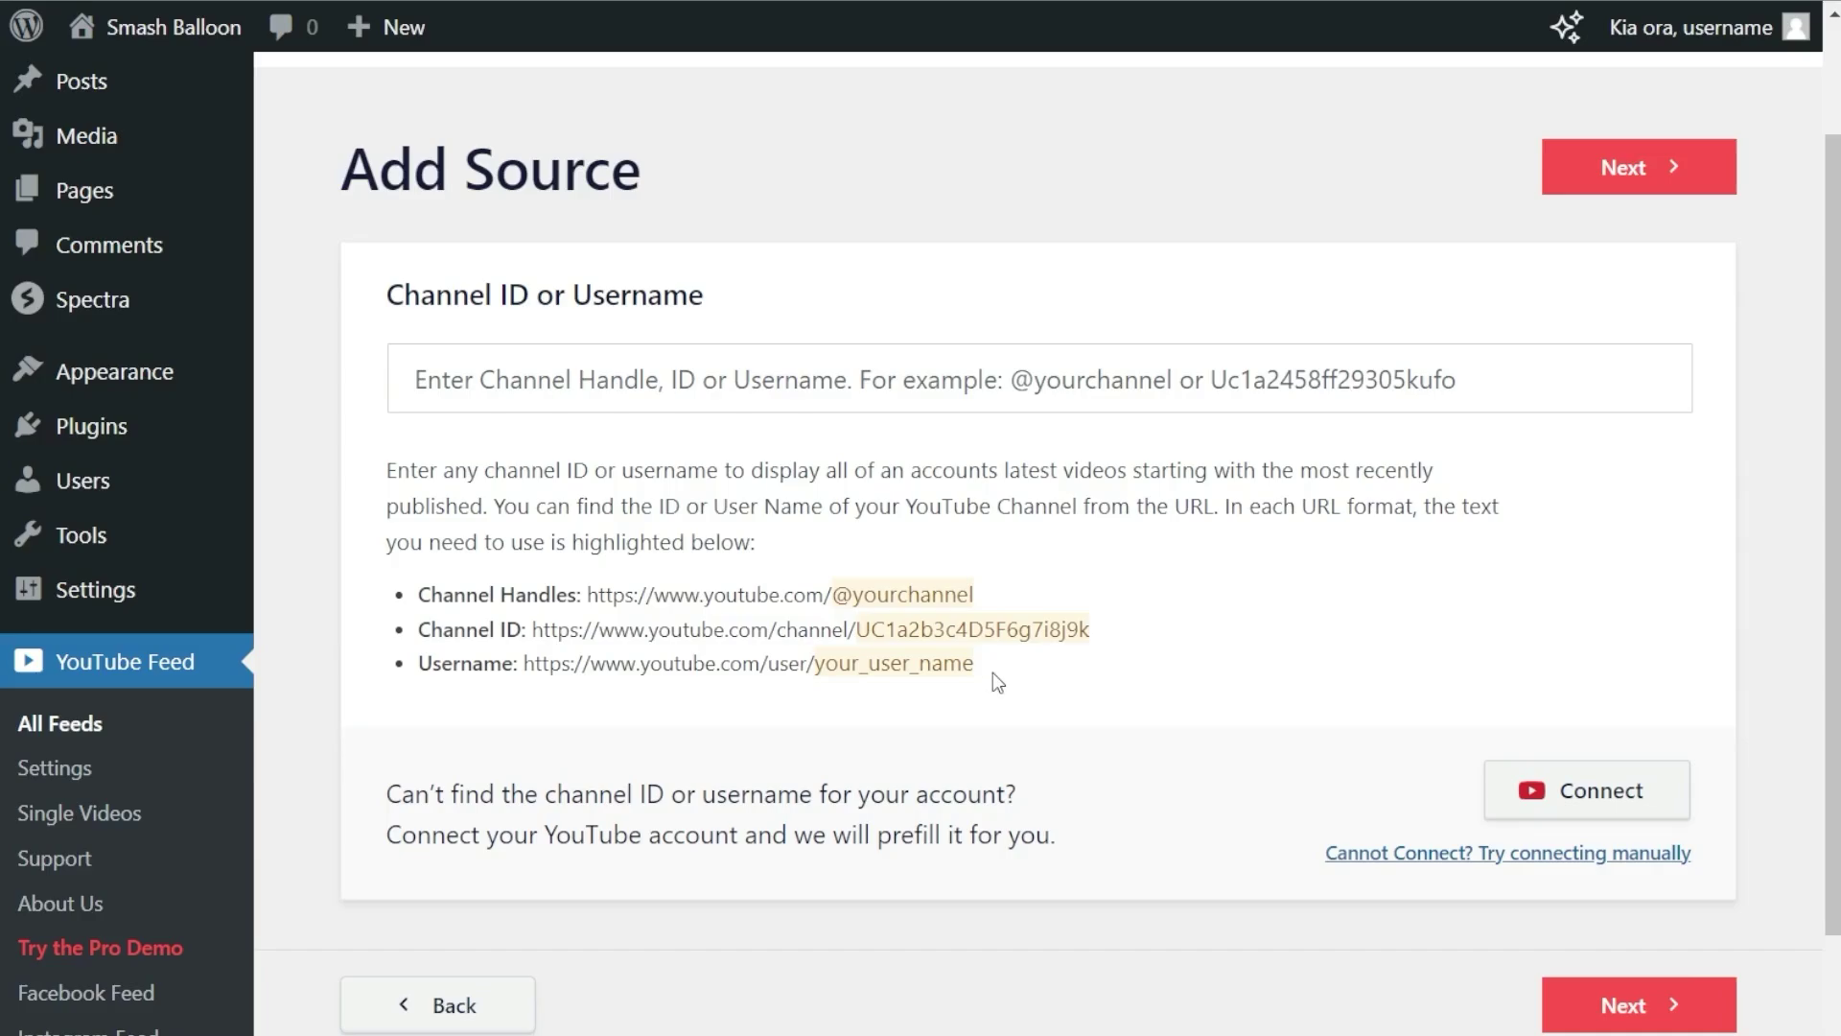
Step: Enter the MKBHD channel handle as the Channel ID and load the feed customizer
{"action": "left_click", "coordinate": [704, 391]}
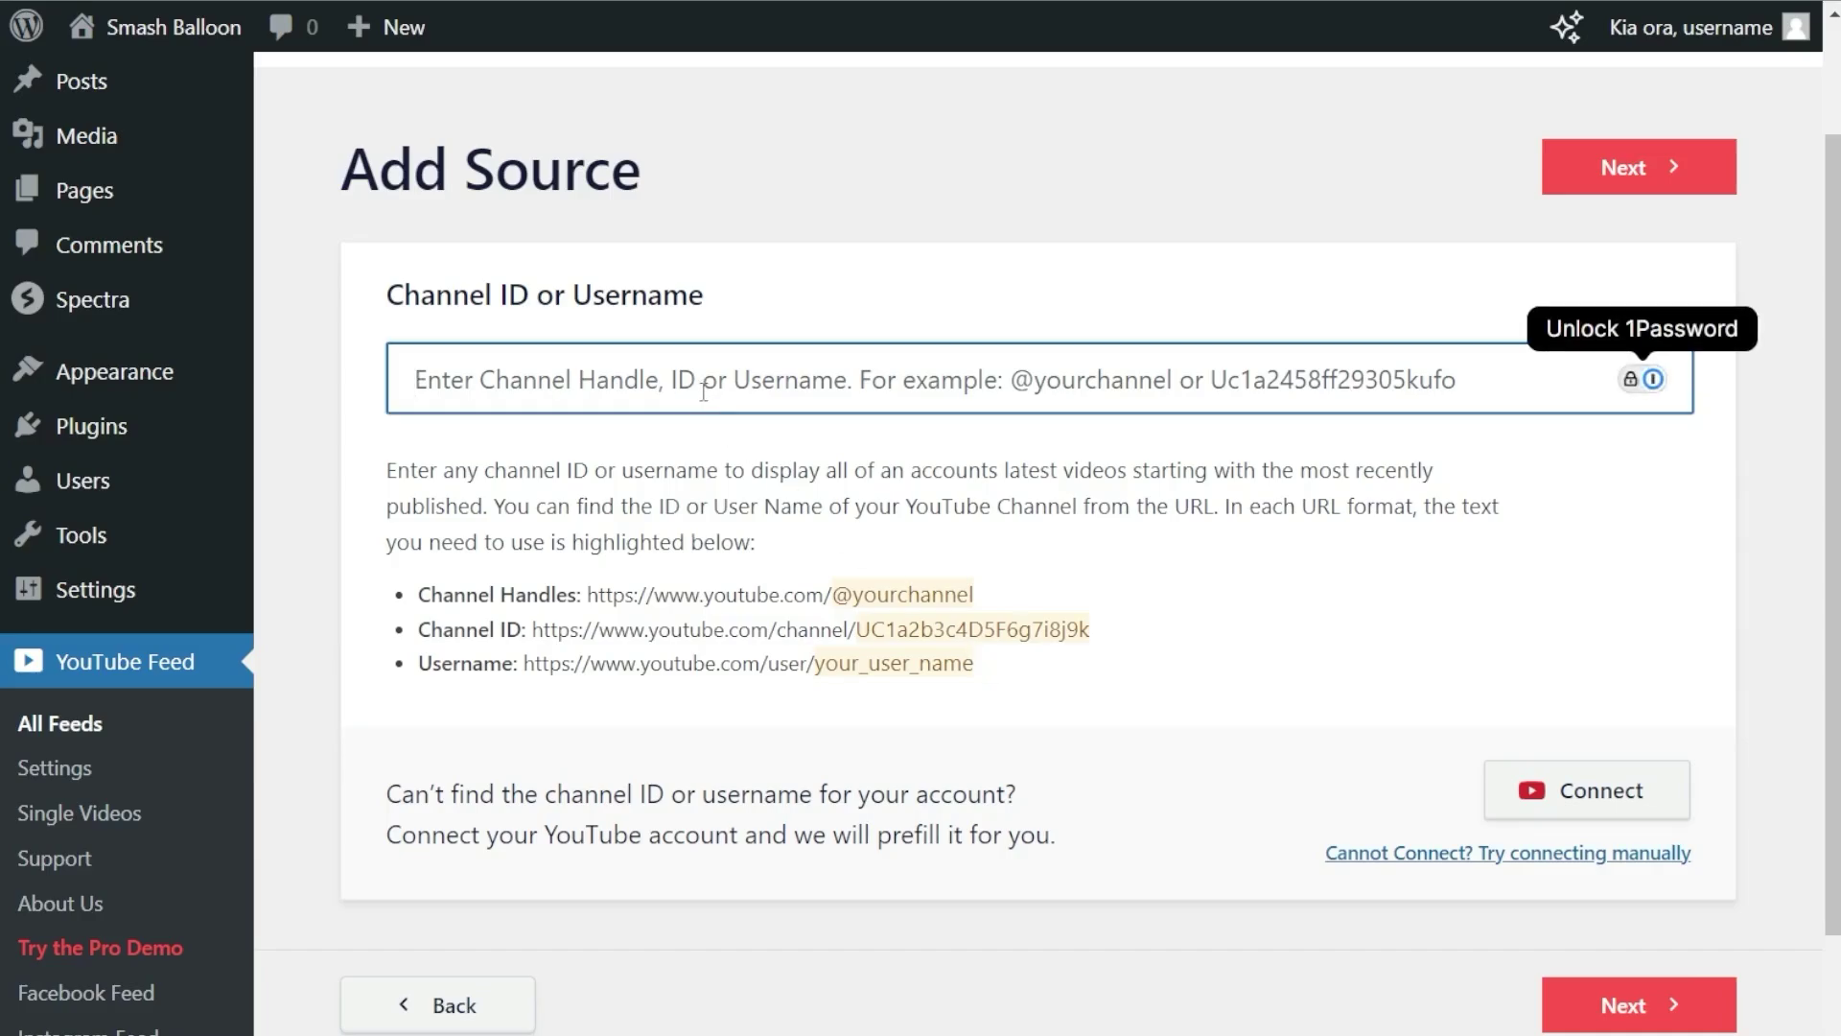
{"action": "key", "text": "ctrl+v"}
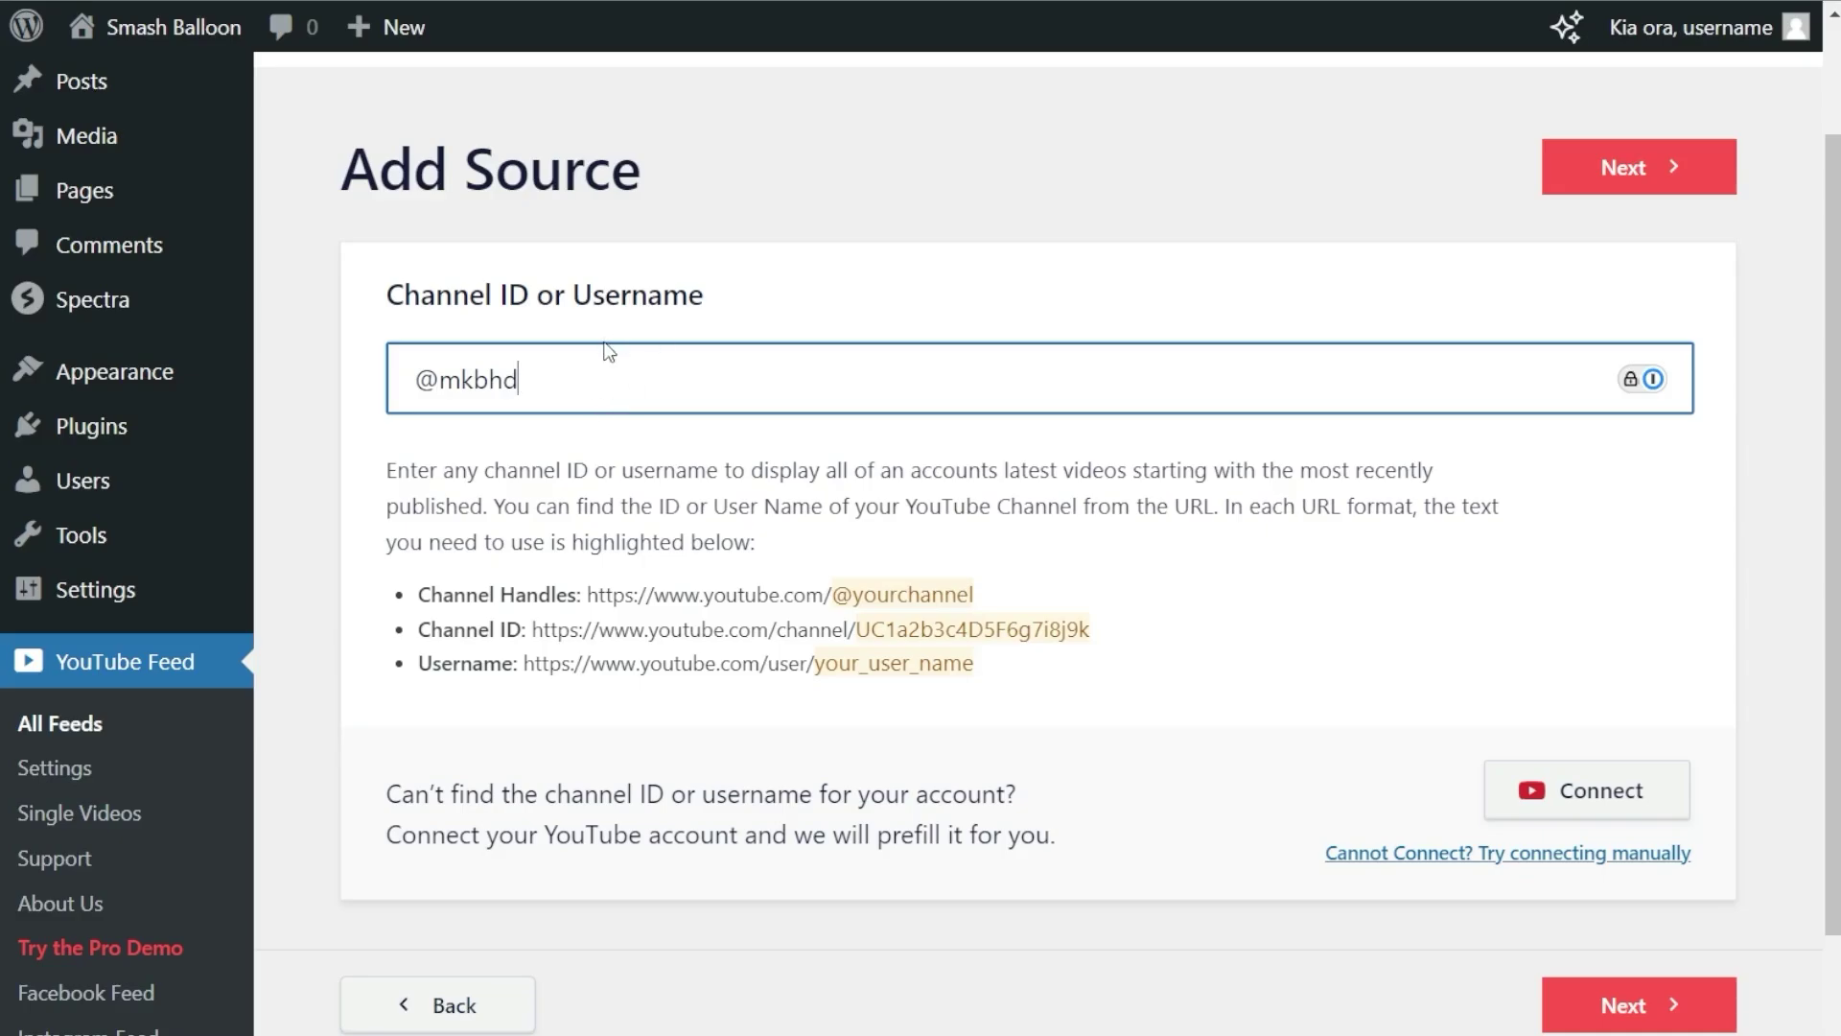
{"action": "left_click", "coordinate": [1687, 169]}
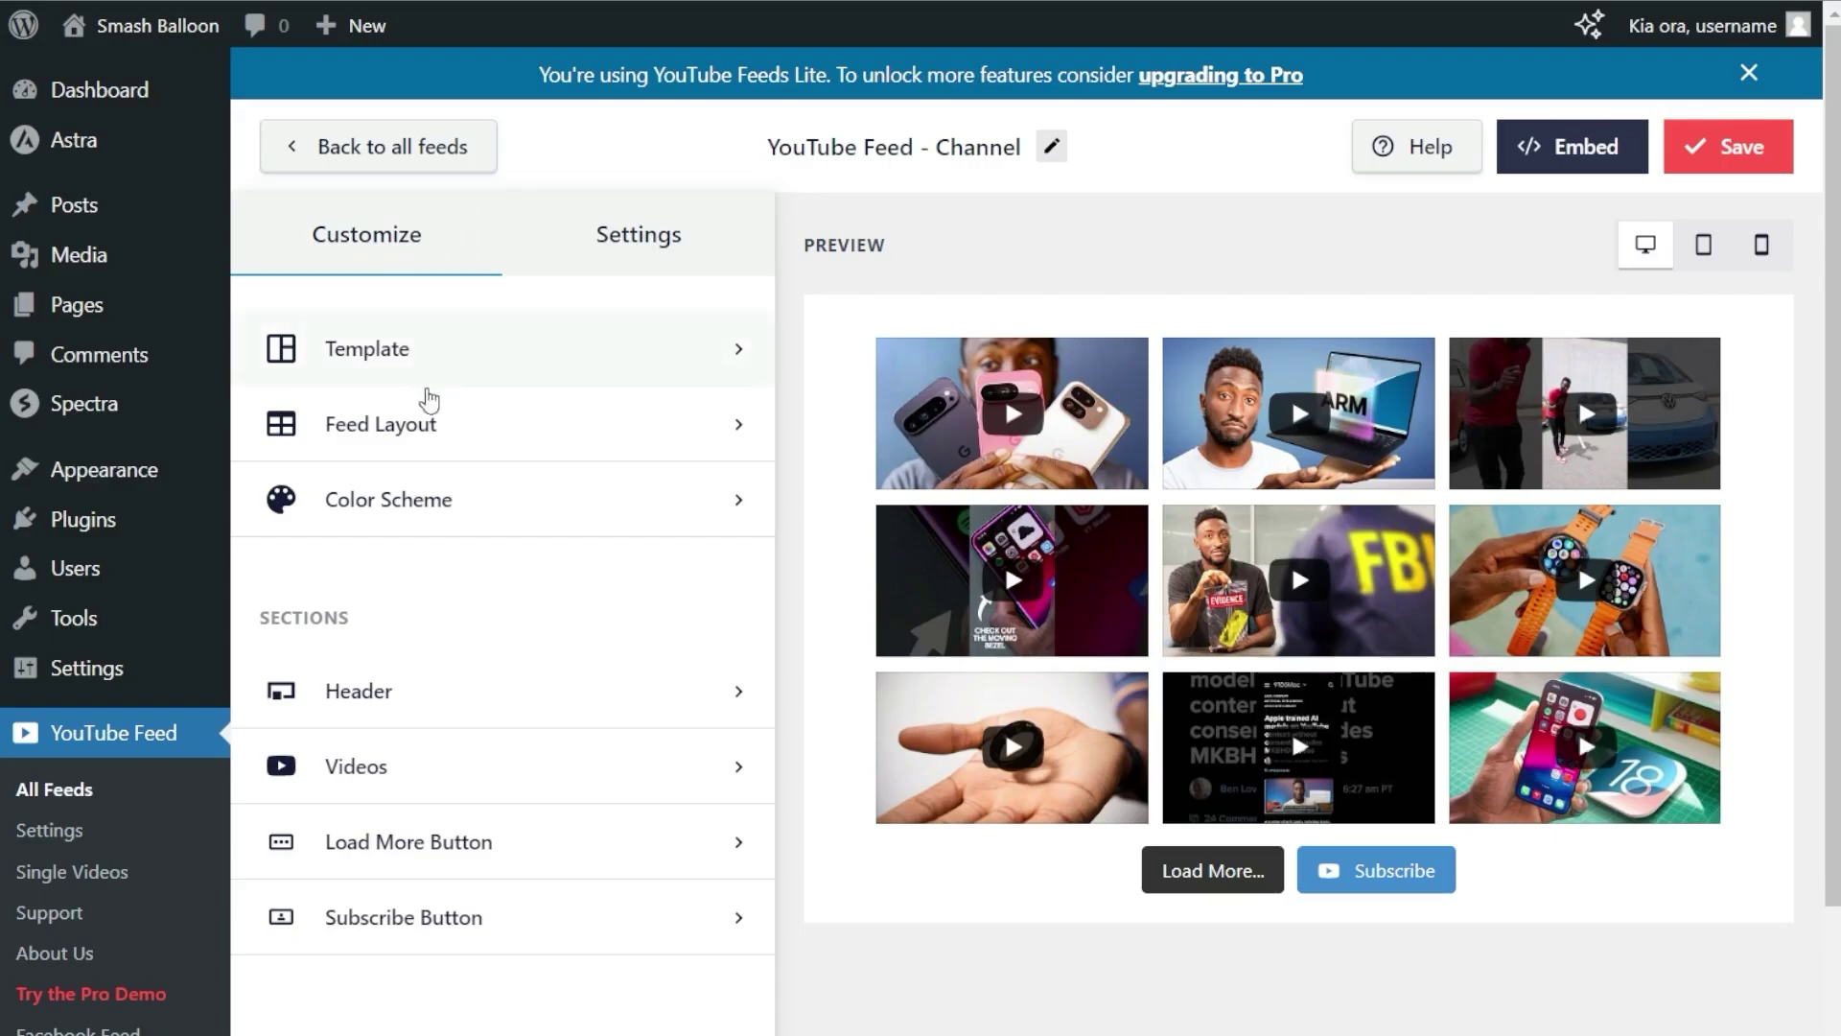
Step: Set the Feed Layout to Gallery after briefly previewing the List layout
{"action": "left_click", "coordinate": [440, 426]}
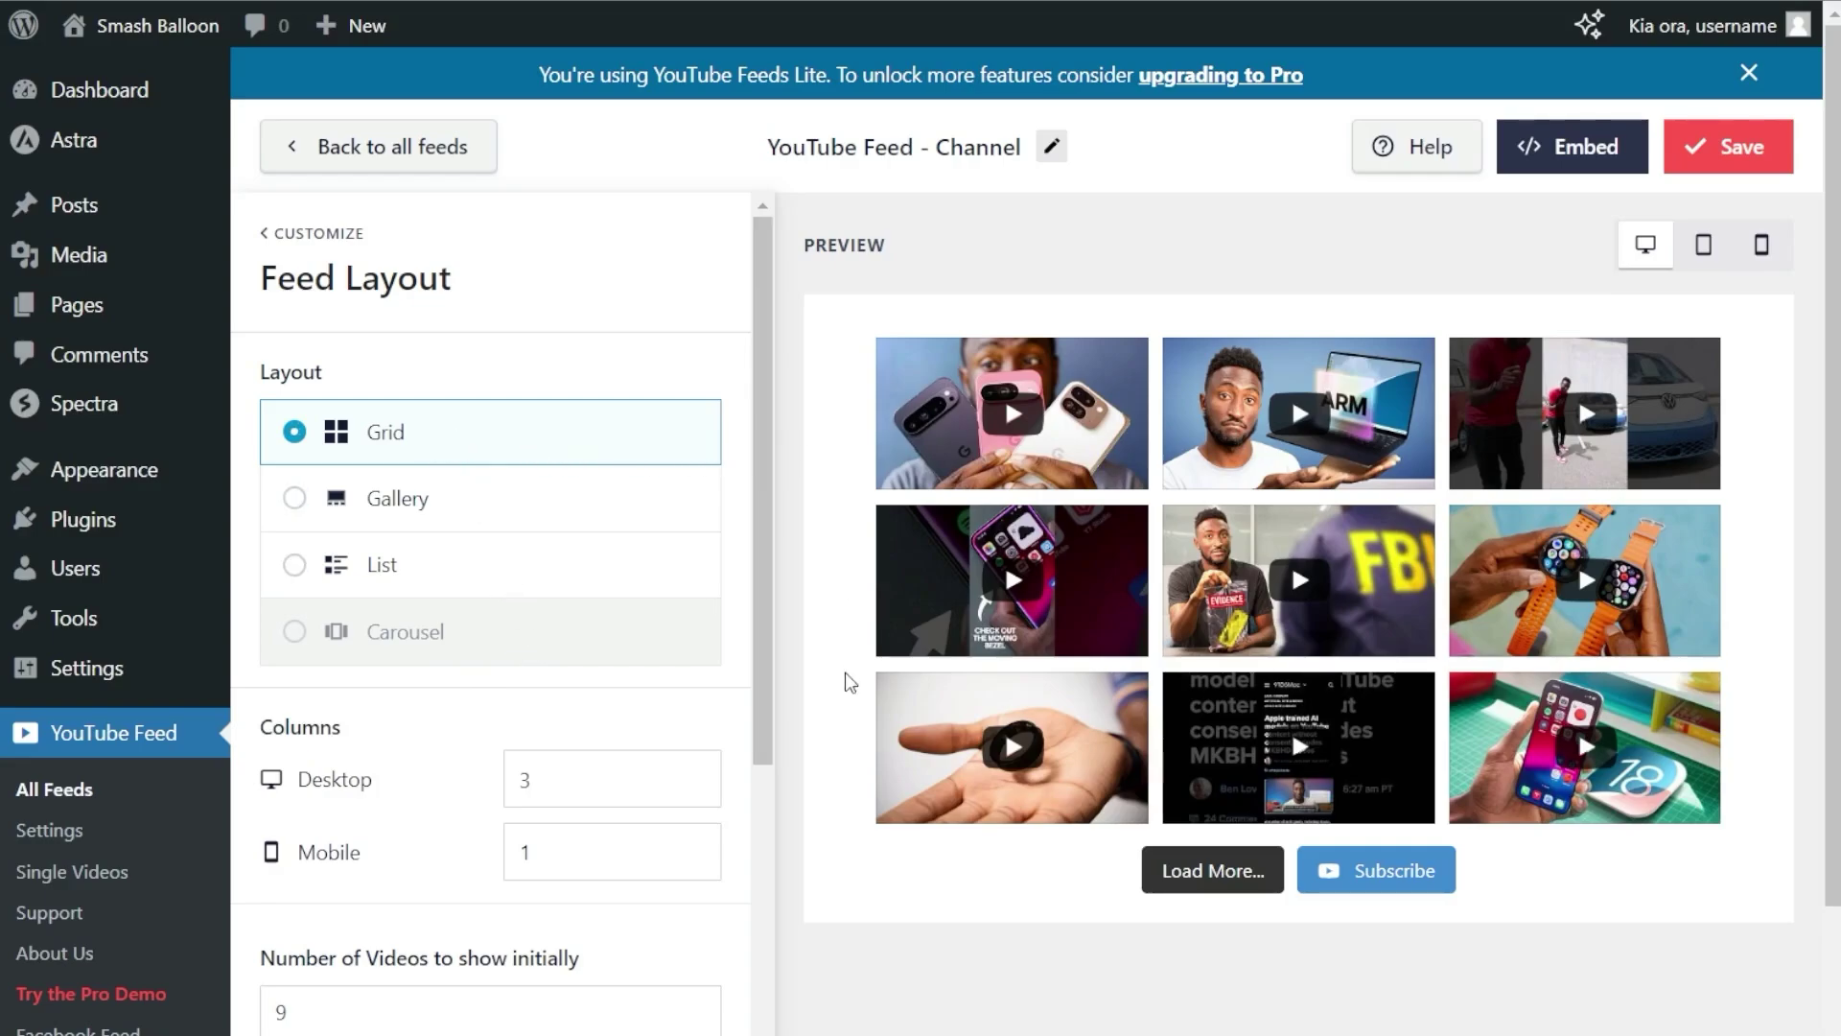
{"action": "left_click", "coordinate": [558, 510]}
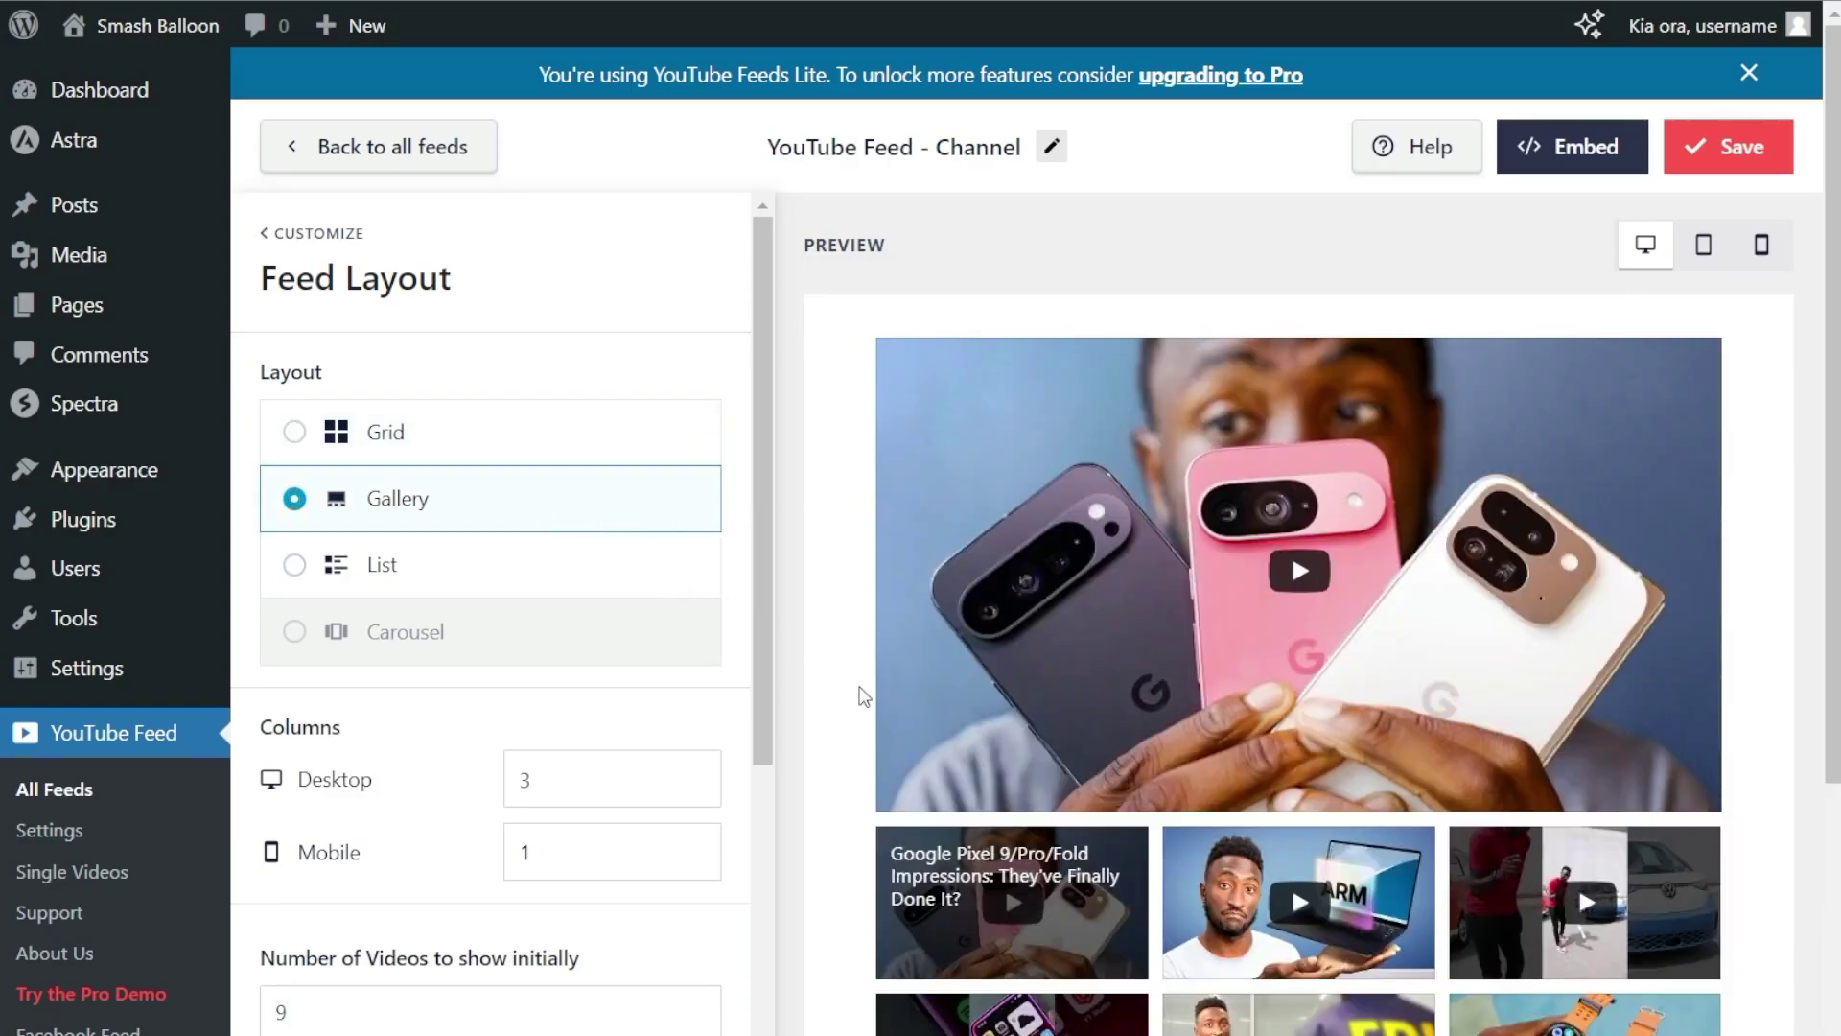
{"action": "scroll", "coordinate": [863, 697], "scroll_direction": "down", "scroll_amount": 3}
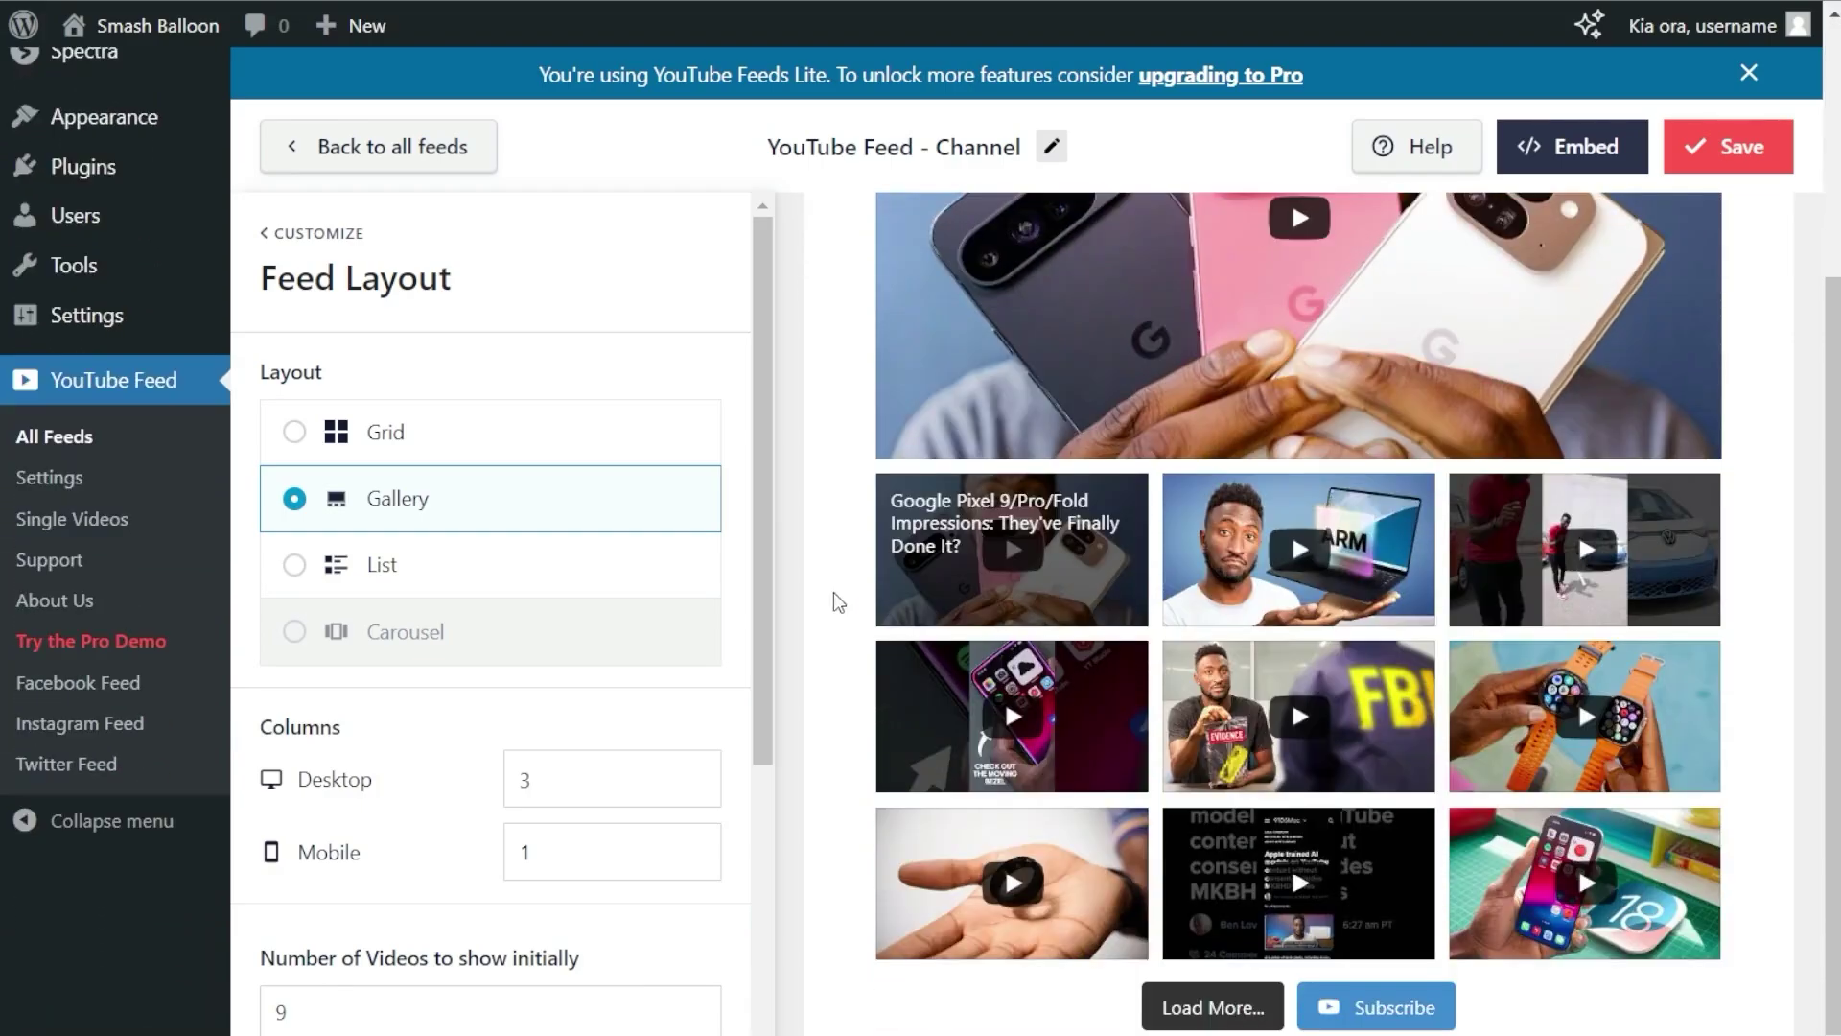
{"action": "left_click", "coordinate": [578, 568]}
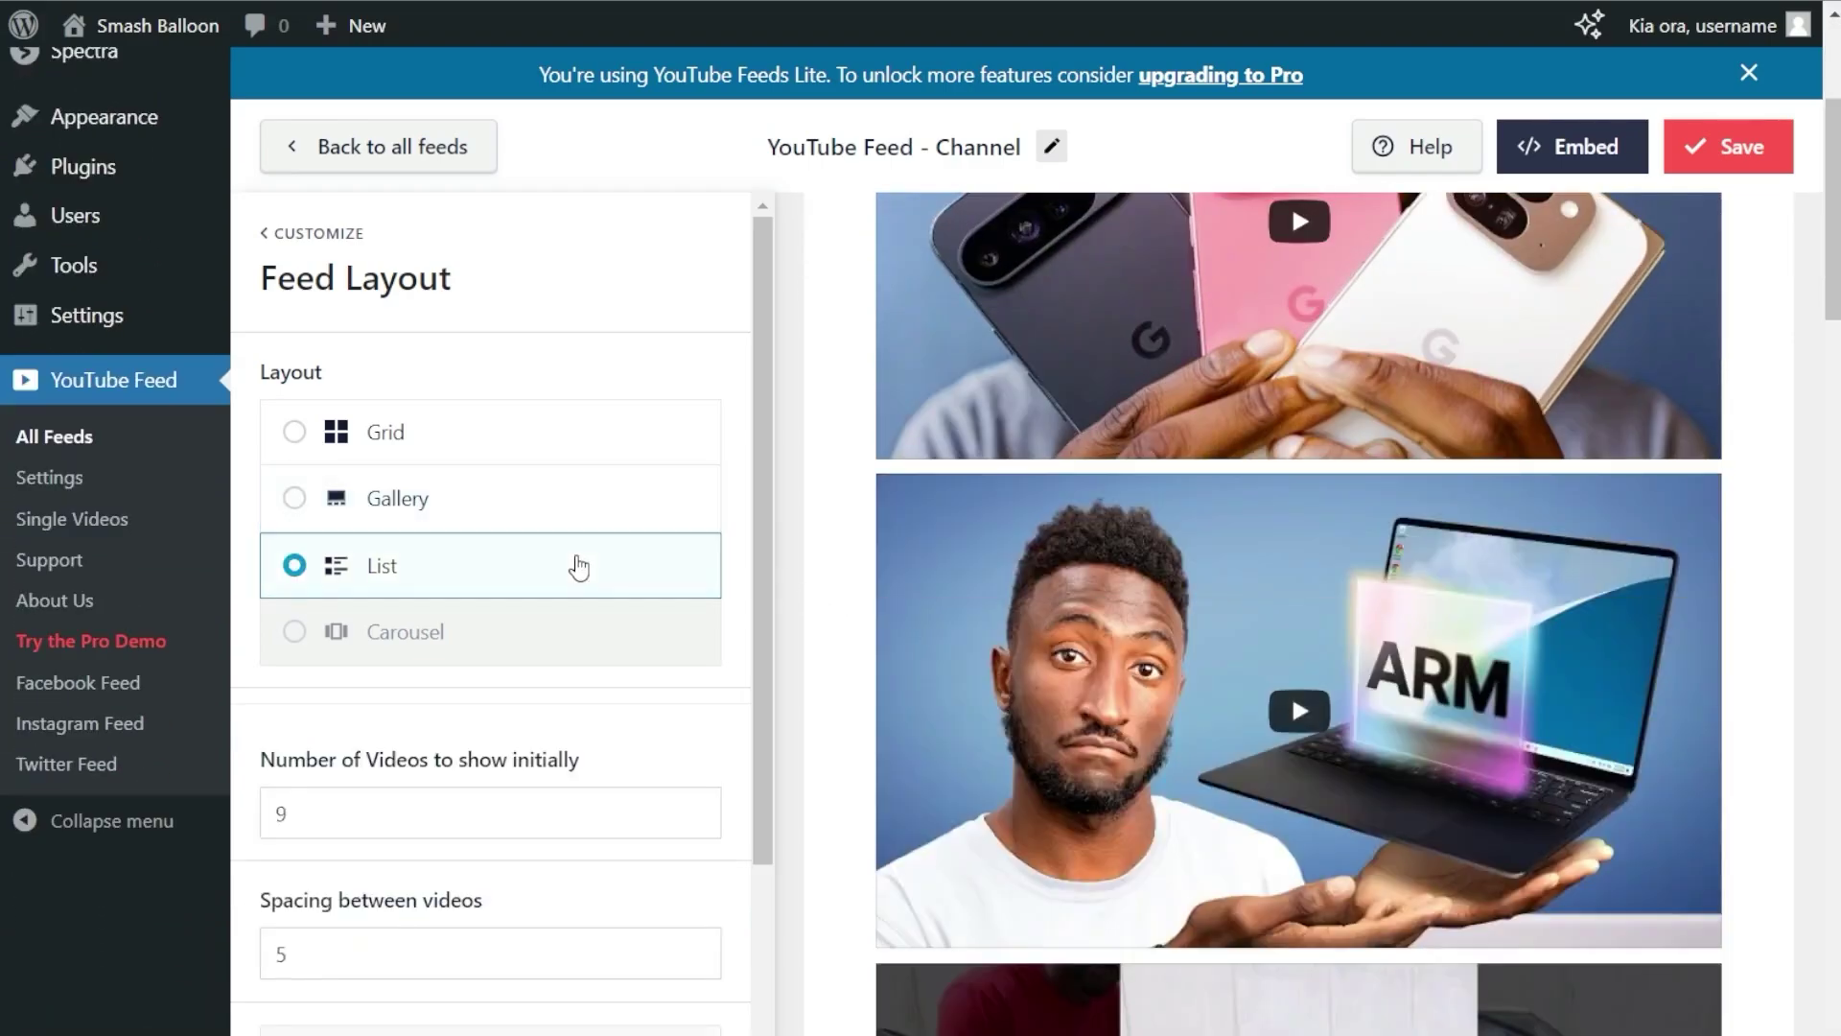
{"action": "scroll", "coordinate": [855, 491], "scroll_direction": "down", "scroll_amount": 10}
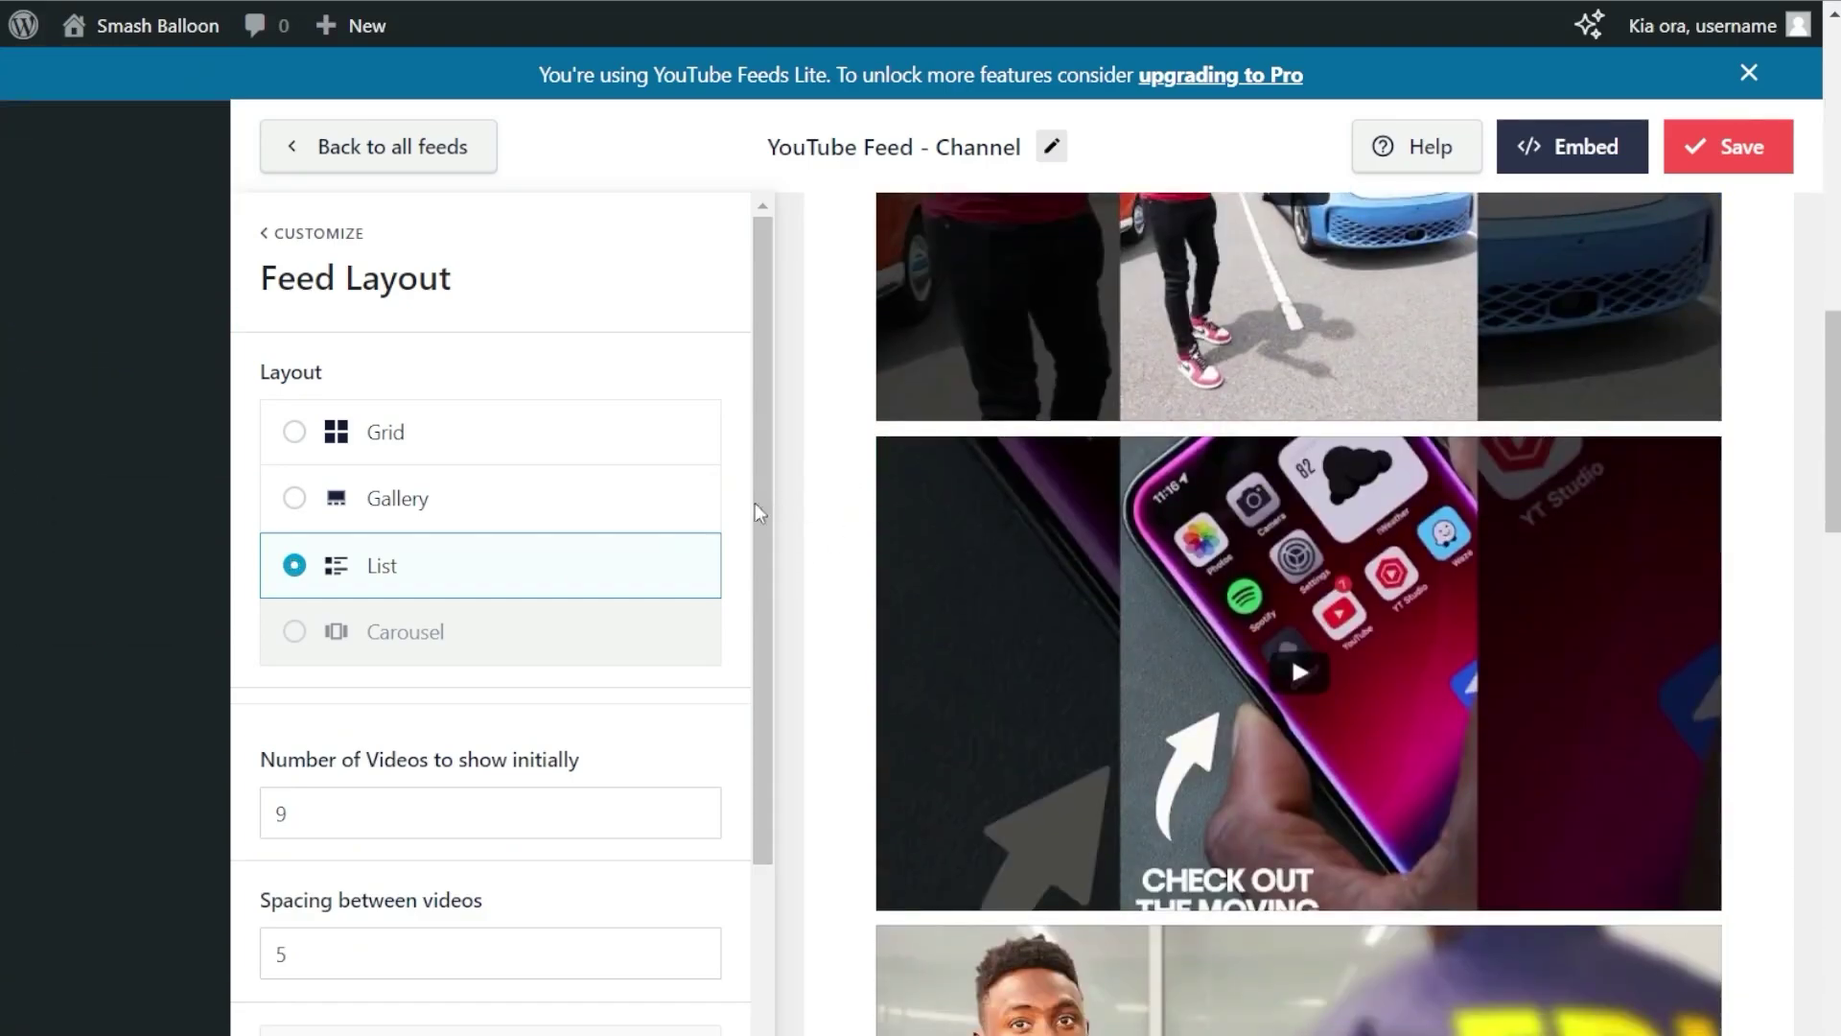
{"action": "left_click", "coordinate": [613, 518]}
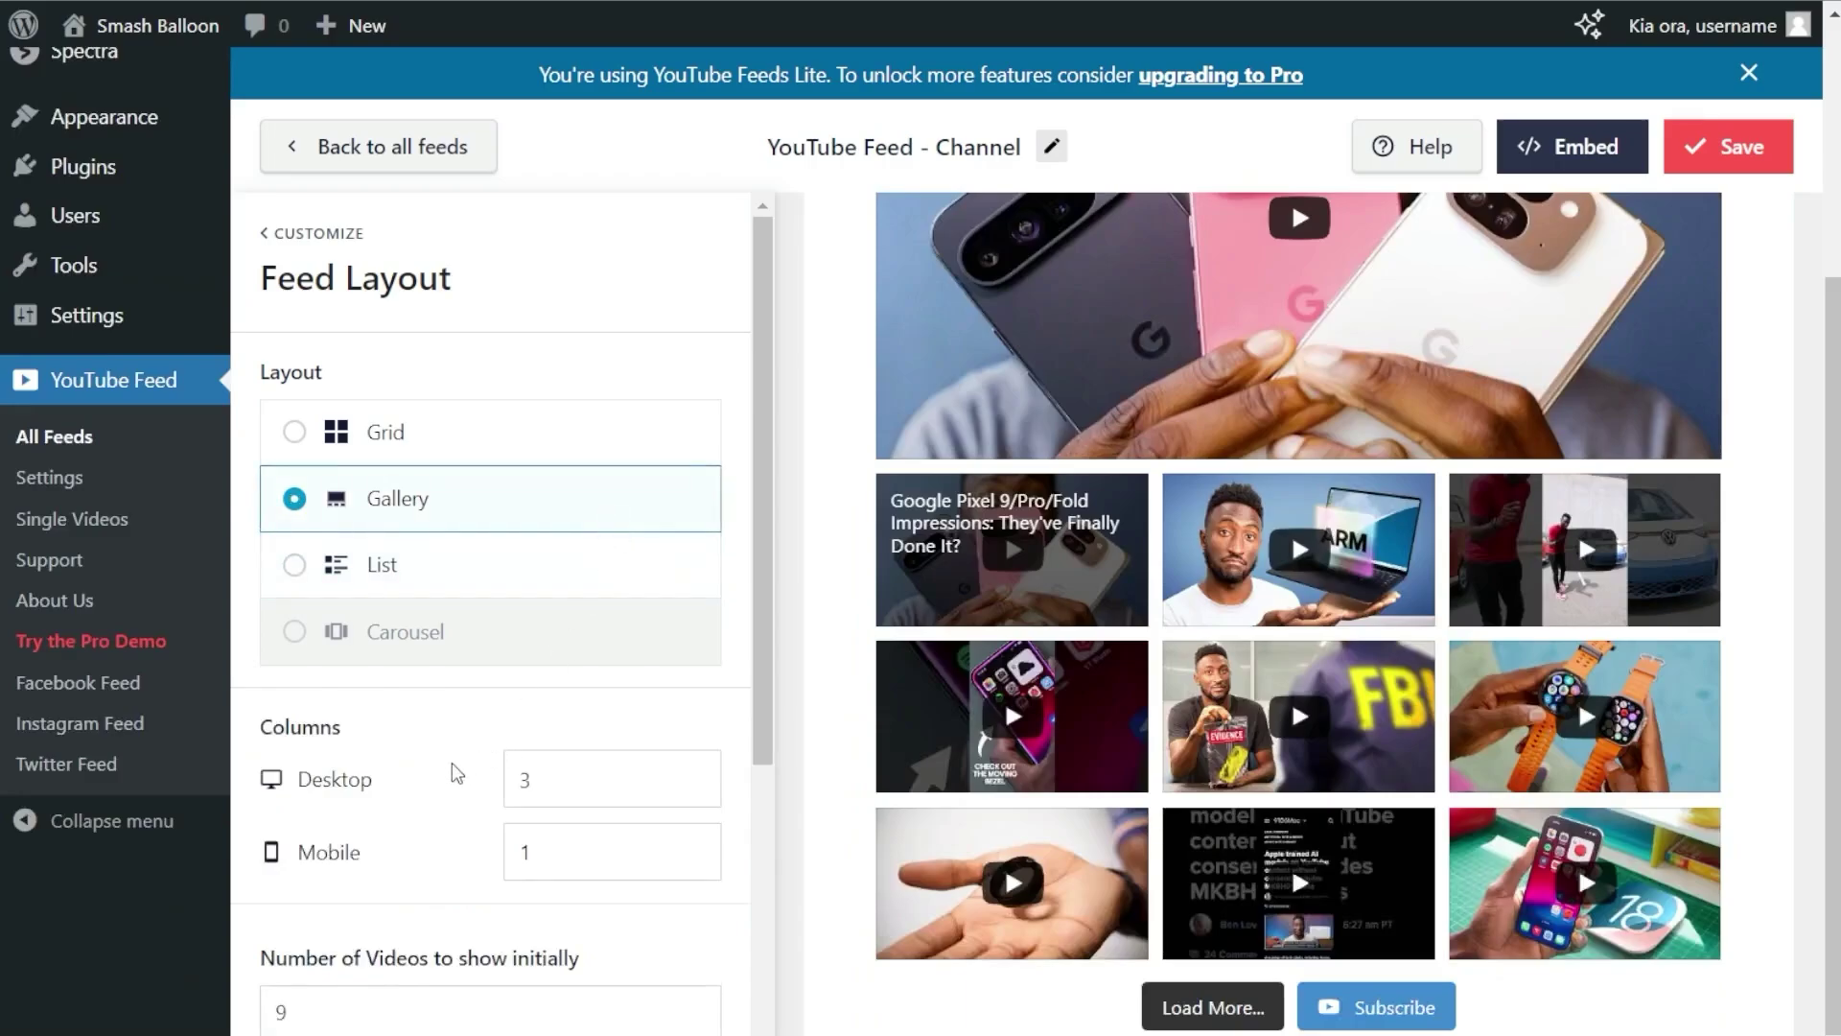
{"action": "scroll", "coordinate": [452, 764], "scroll_direction": "down", "scroll_amount": 2}
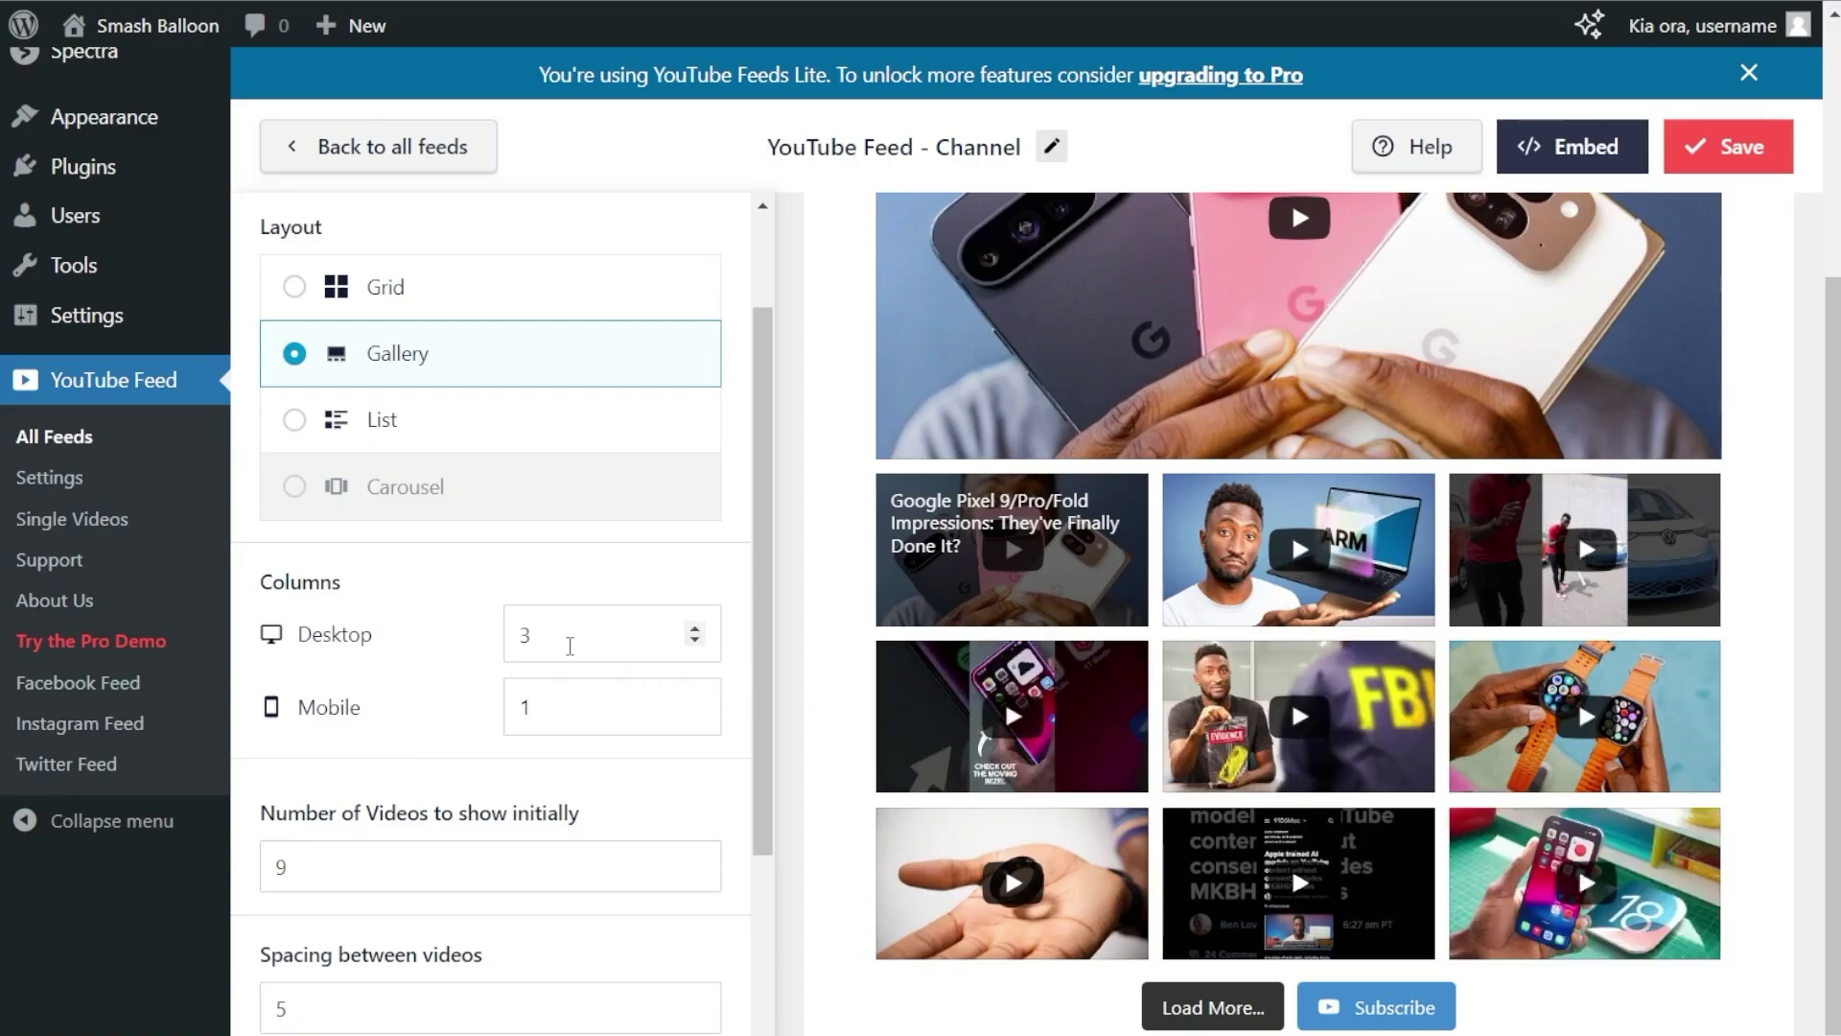
Step: Set the gallery's Desktop columns to 3
{"action": "double_click", "coordinate": [569, 646]}
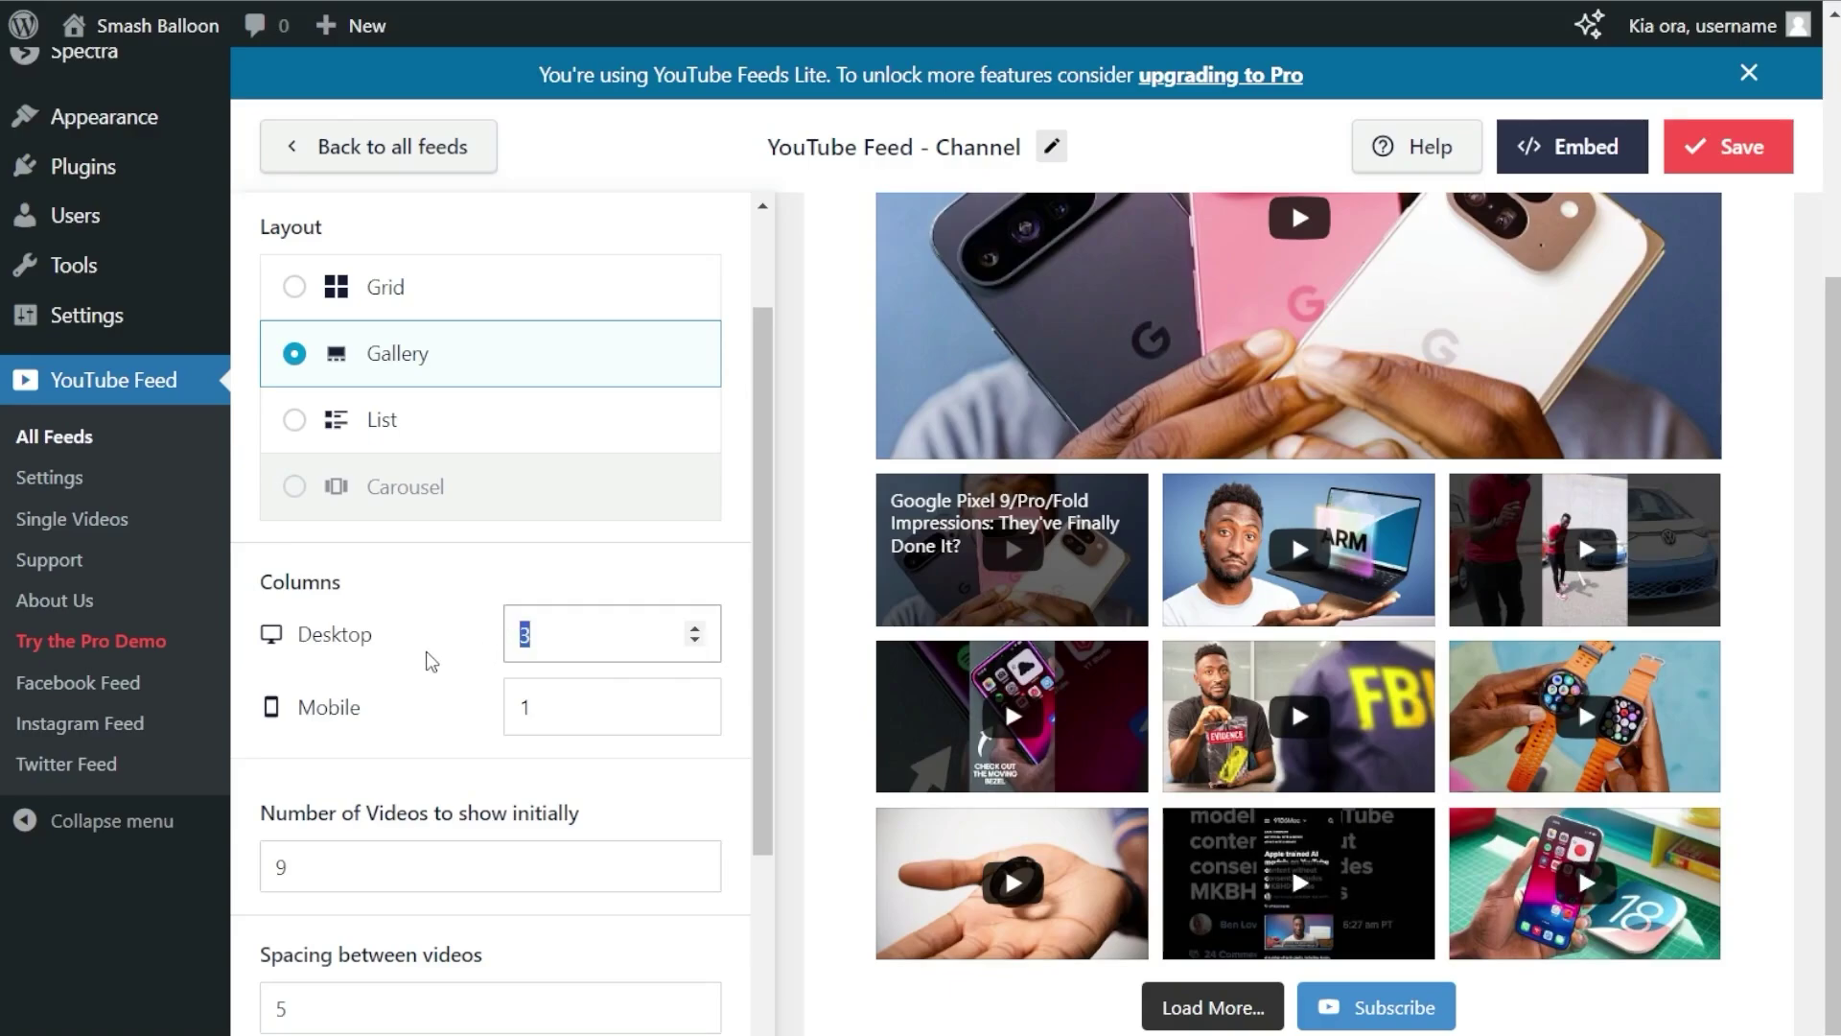
{"action": "type", "text": "4"}
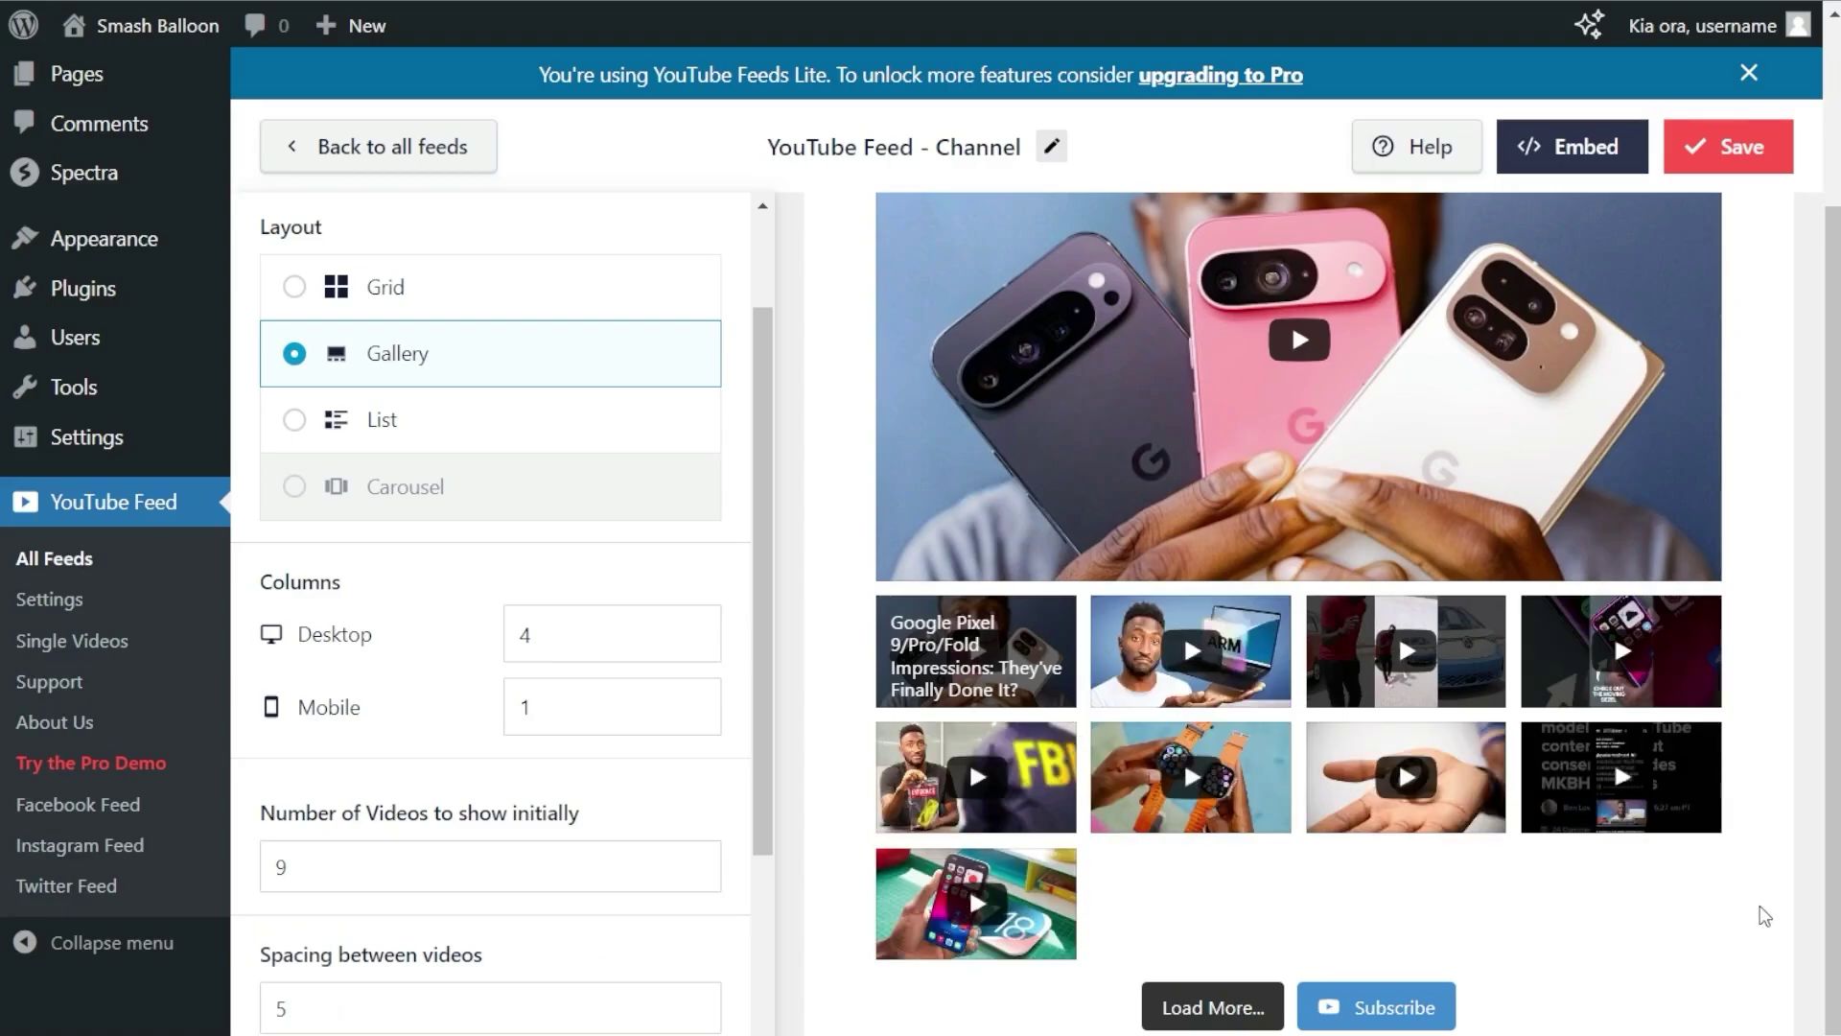
{"action": "double_click", "coordinate": [534, 636]}
{"action": "type", "text": "3"}
Step: Show 12 videos initially and save the feed
{"action": "scroll", "coordinate": [460, 649], "scroll_direction": "down", "scroll_amount": 1}
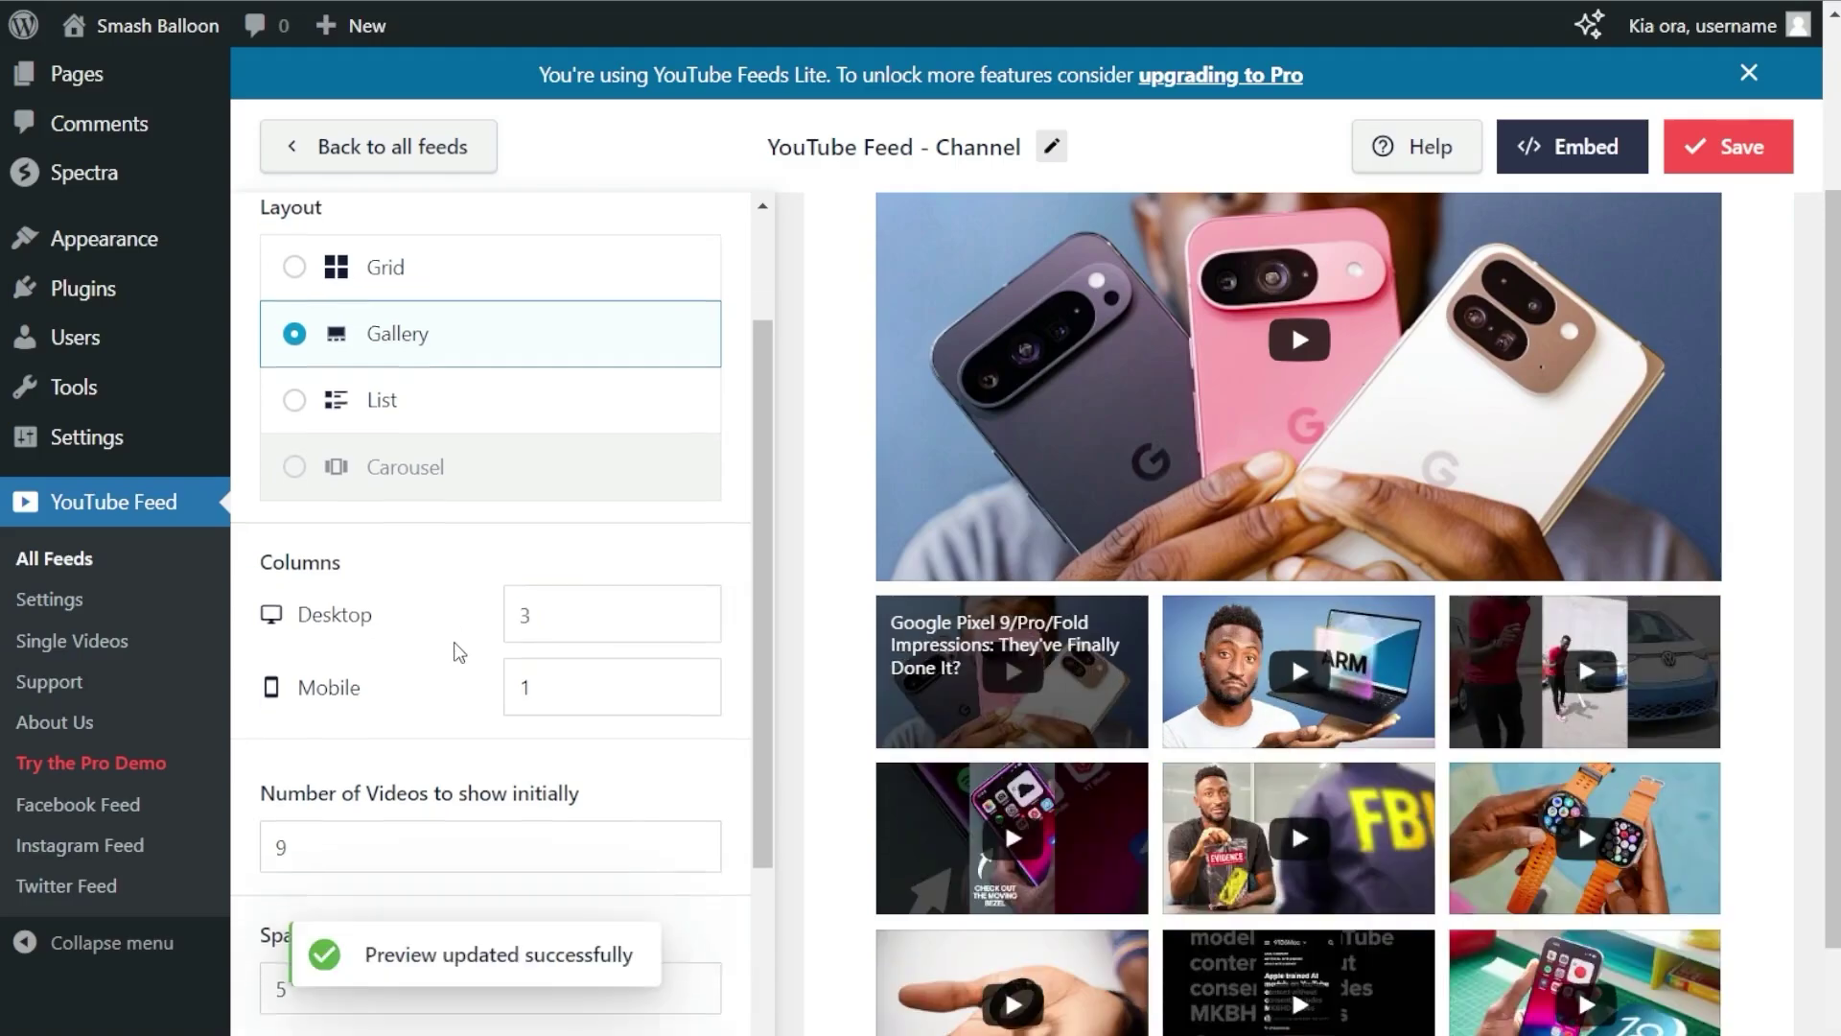
{"action": "scroll", "coordinate": [459, 652], "scroll_direction": "down", "scroll_amount": 1}
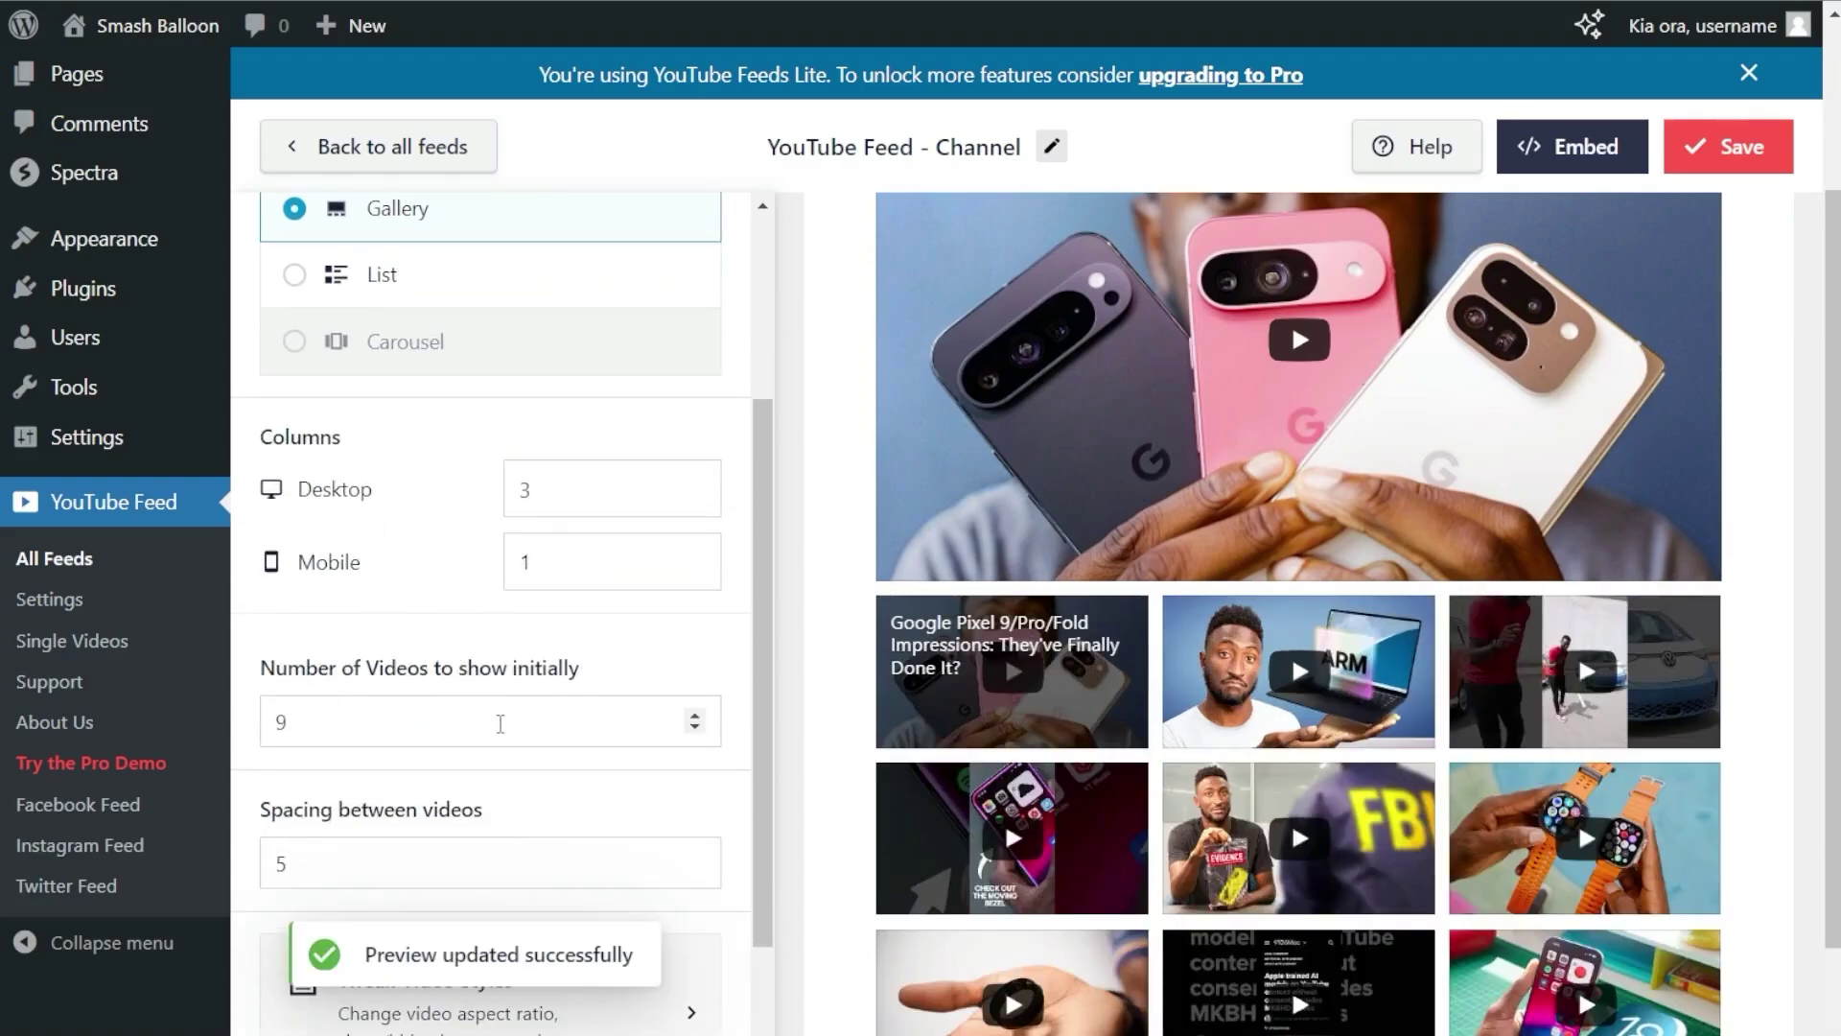
{"action": "scroll", "coordinate": [840, 682], "scroll_direction": "down", "scroll_amount": 1}
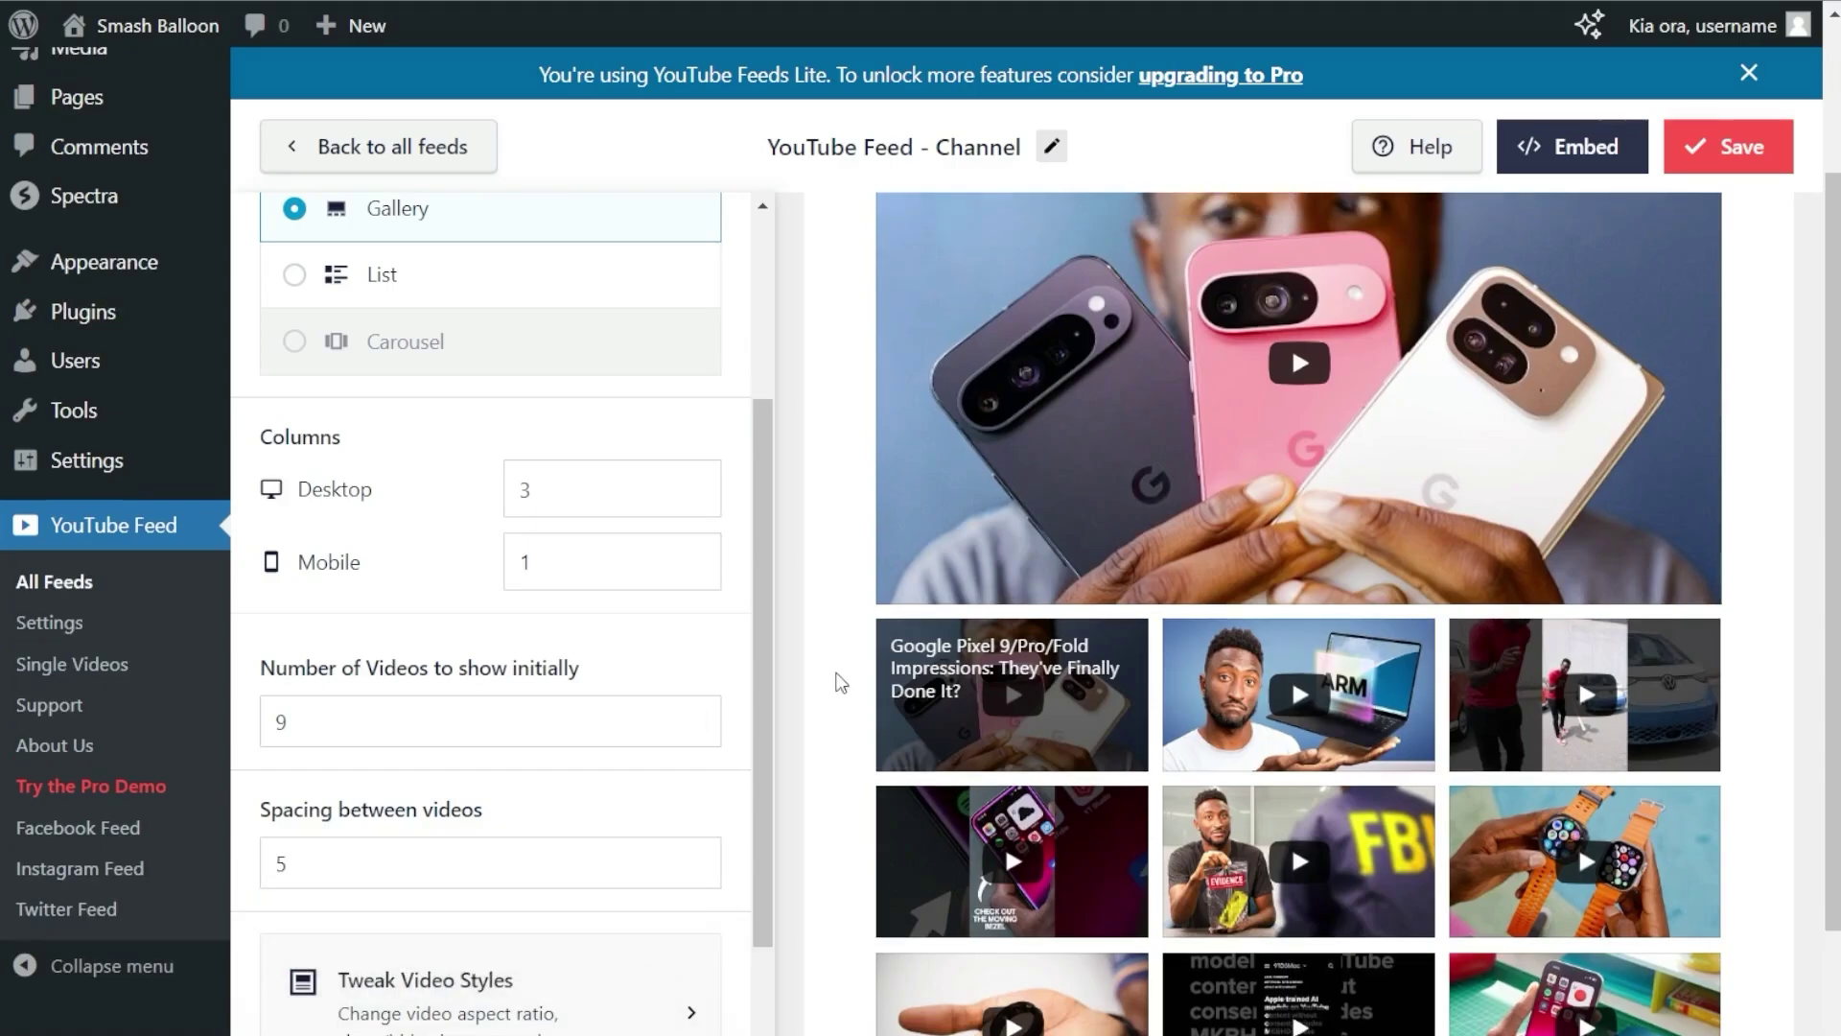
{"action": "scroll", "coordinate": [840, 682], "scroll_direction": "down", "scroll_amount": 1}
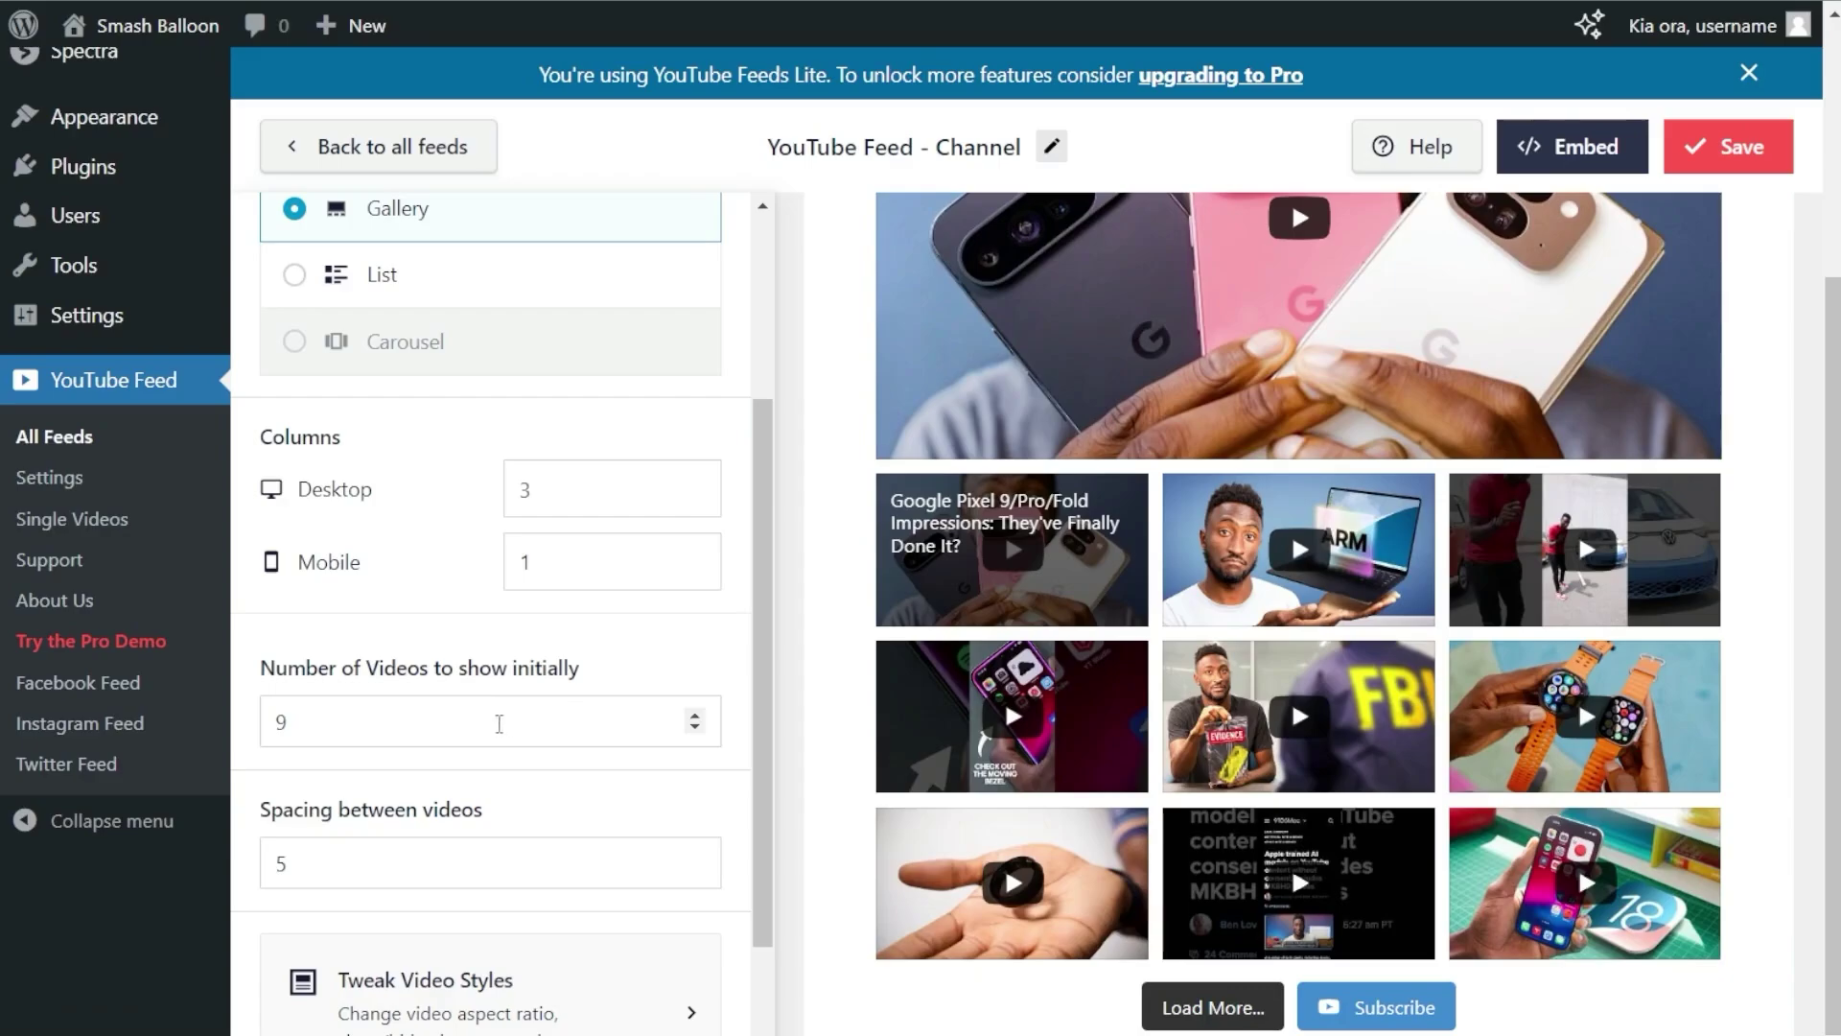
{"action": "left_click_drag", "start_coordinate": [612, 720], "coordinate": [231, 744]}
{"action": "type", "text": "12"}
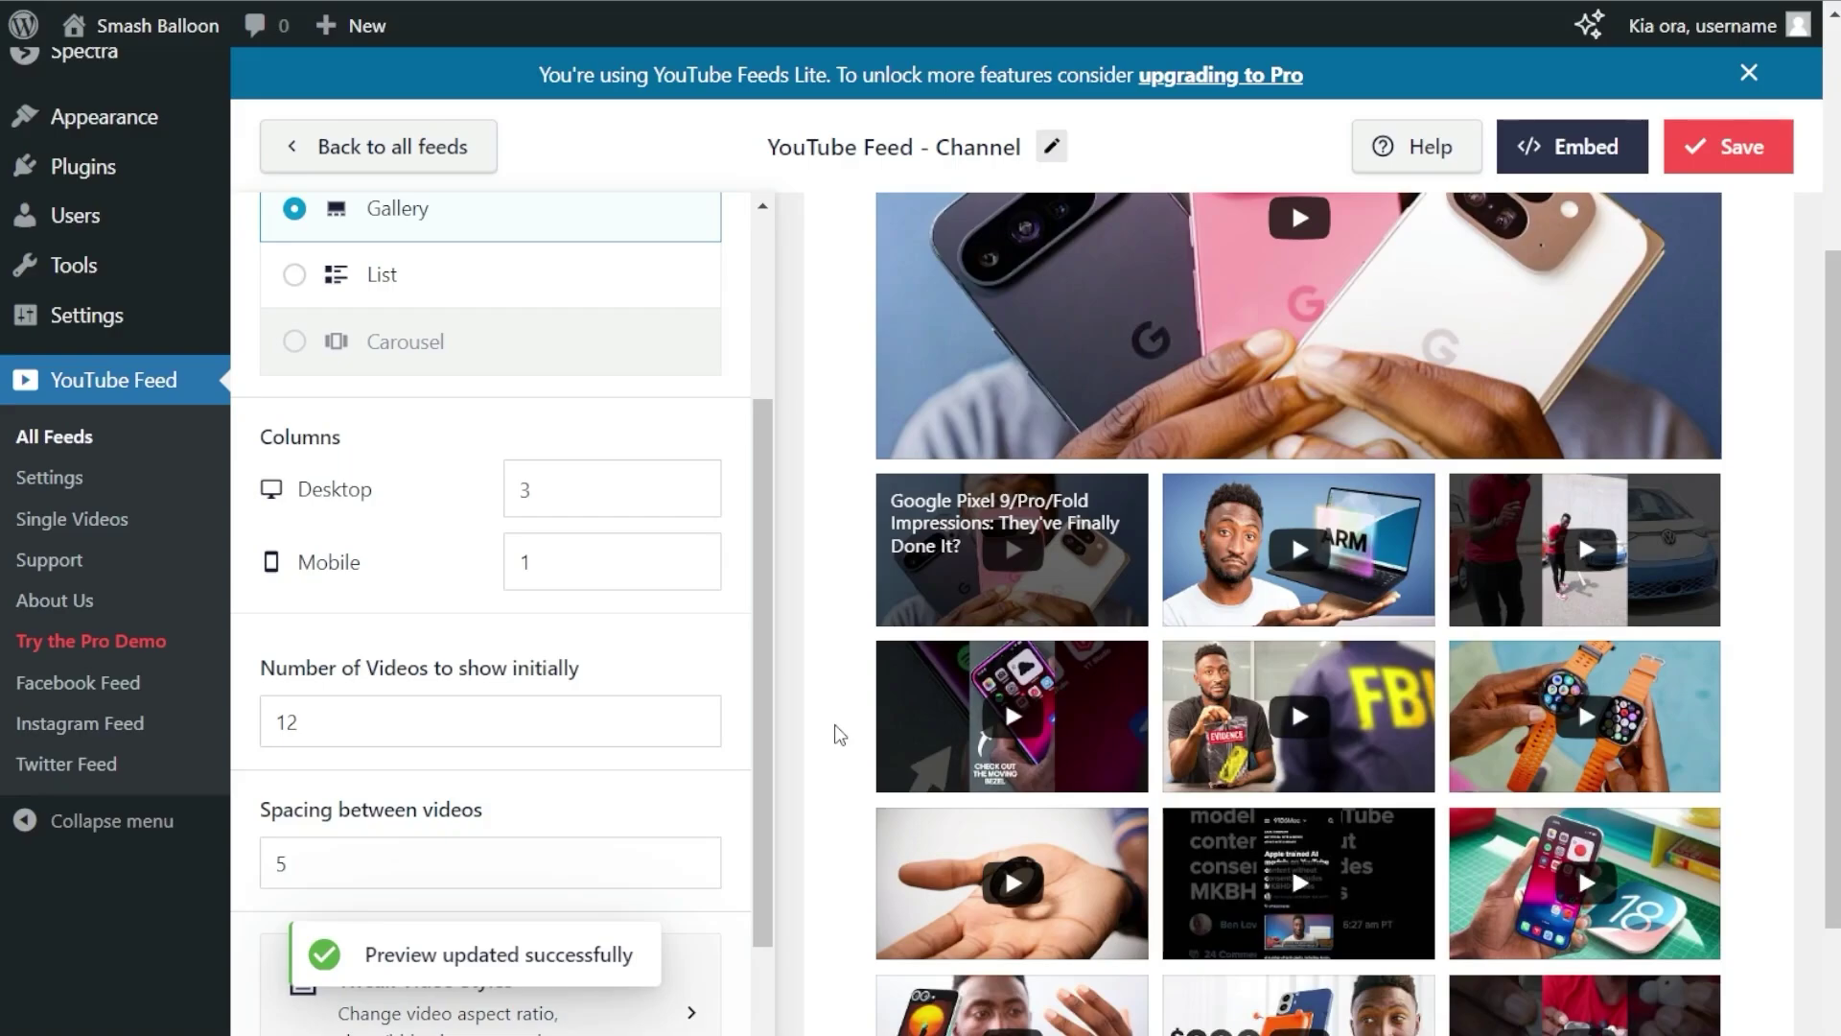
{"action": "scroll", "coordinate": [840, 736], "scroll_direction": "down", "scroll_amount": 2}
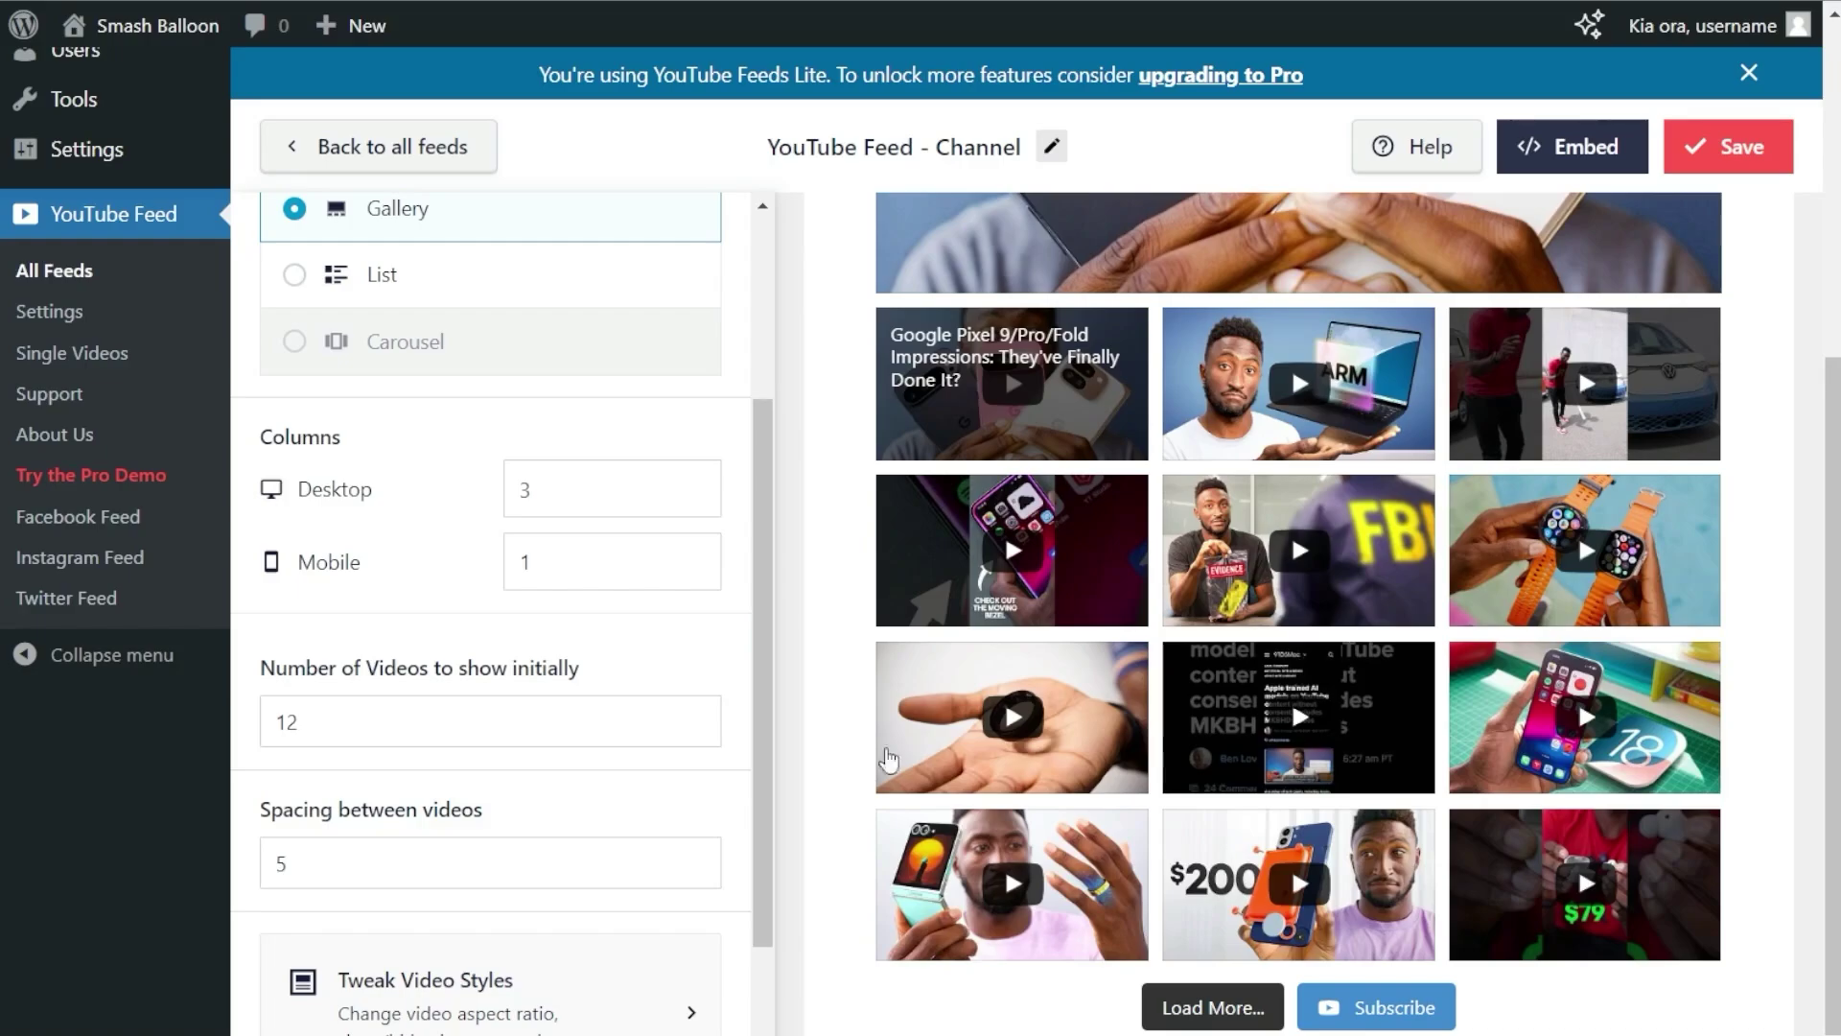
{"action": "left_click", "coordinate": [1750, 154]}
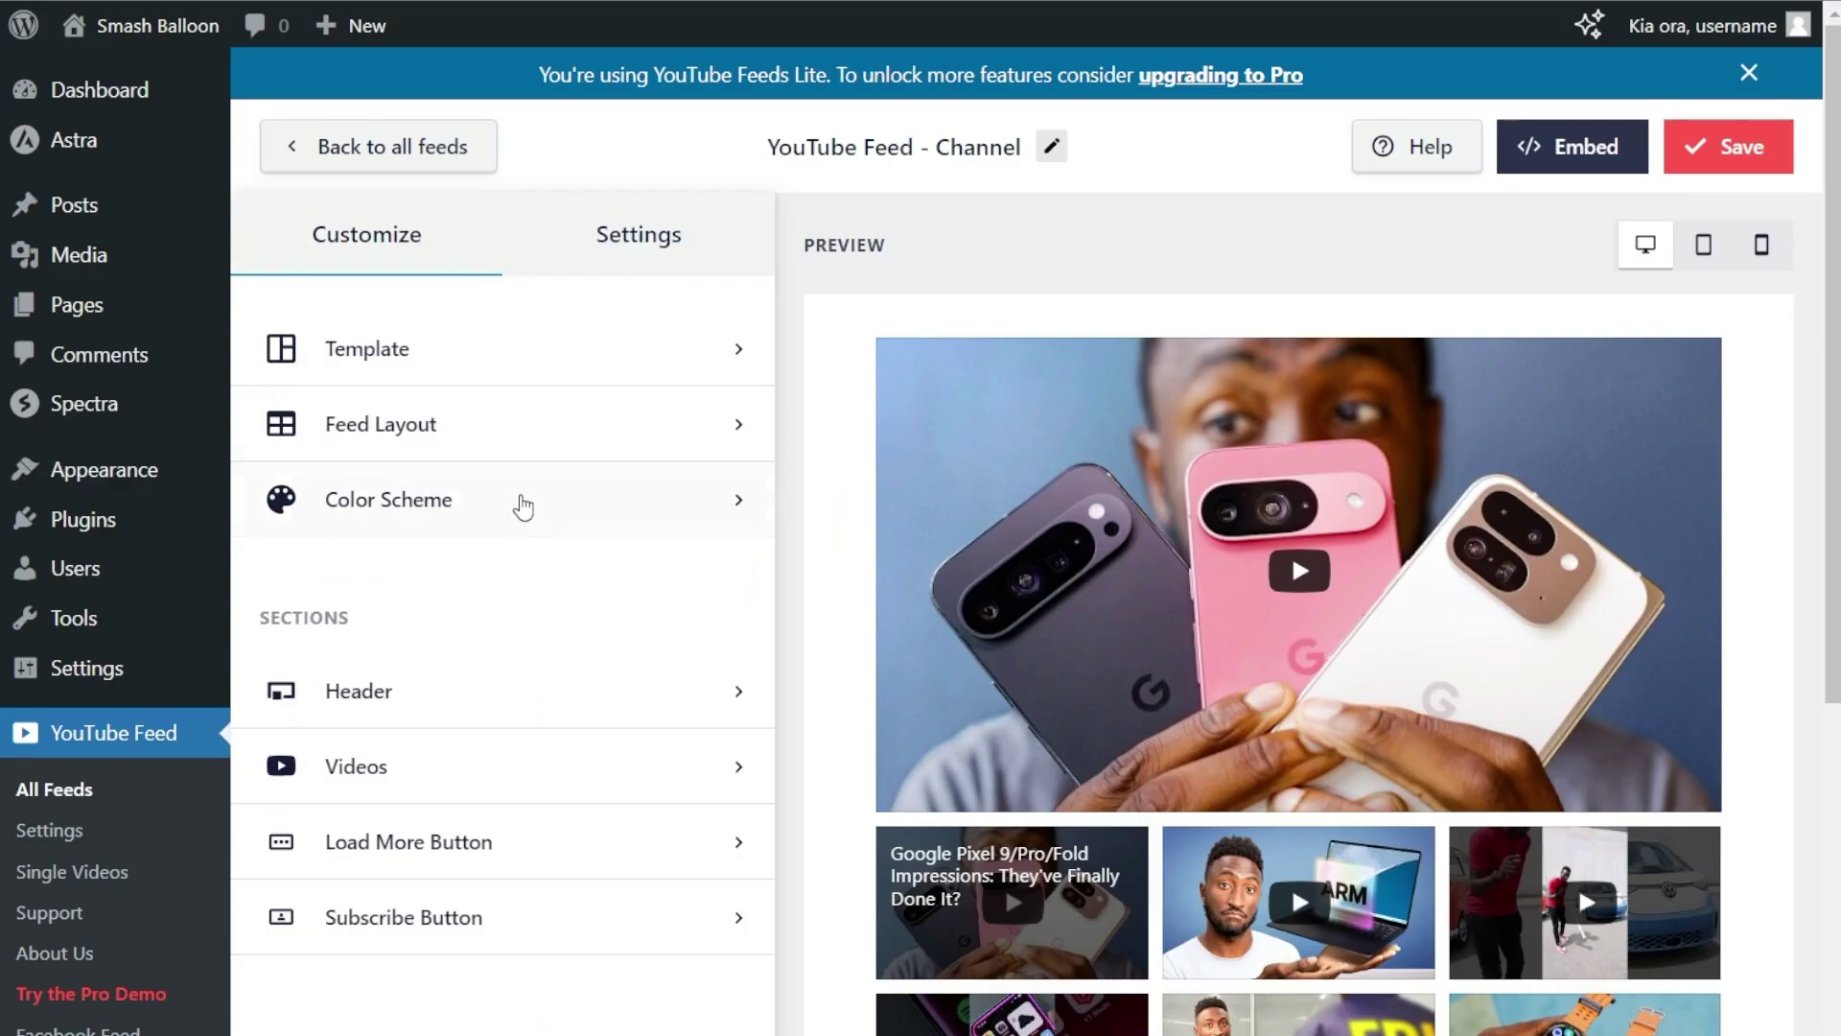
{"action": "left_click", "coordinate": [522, 506]}
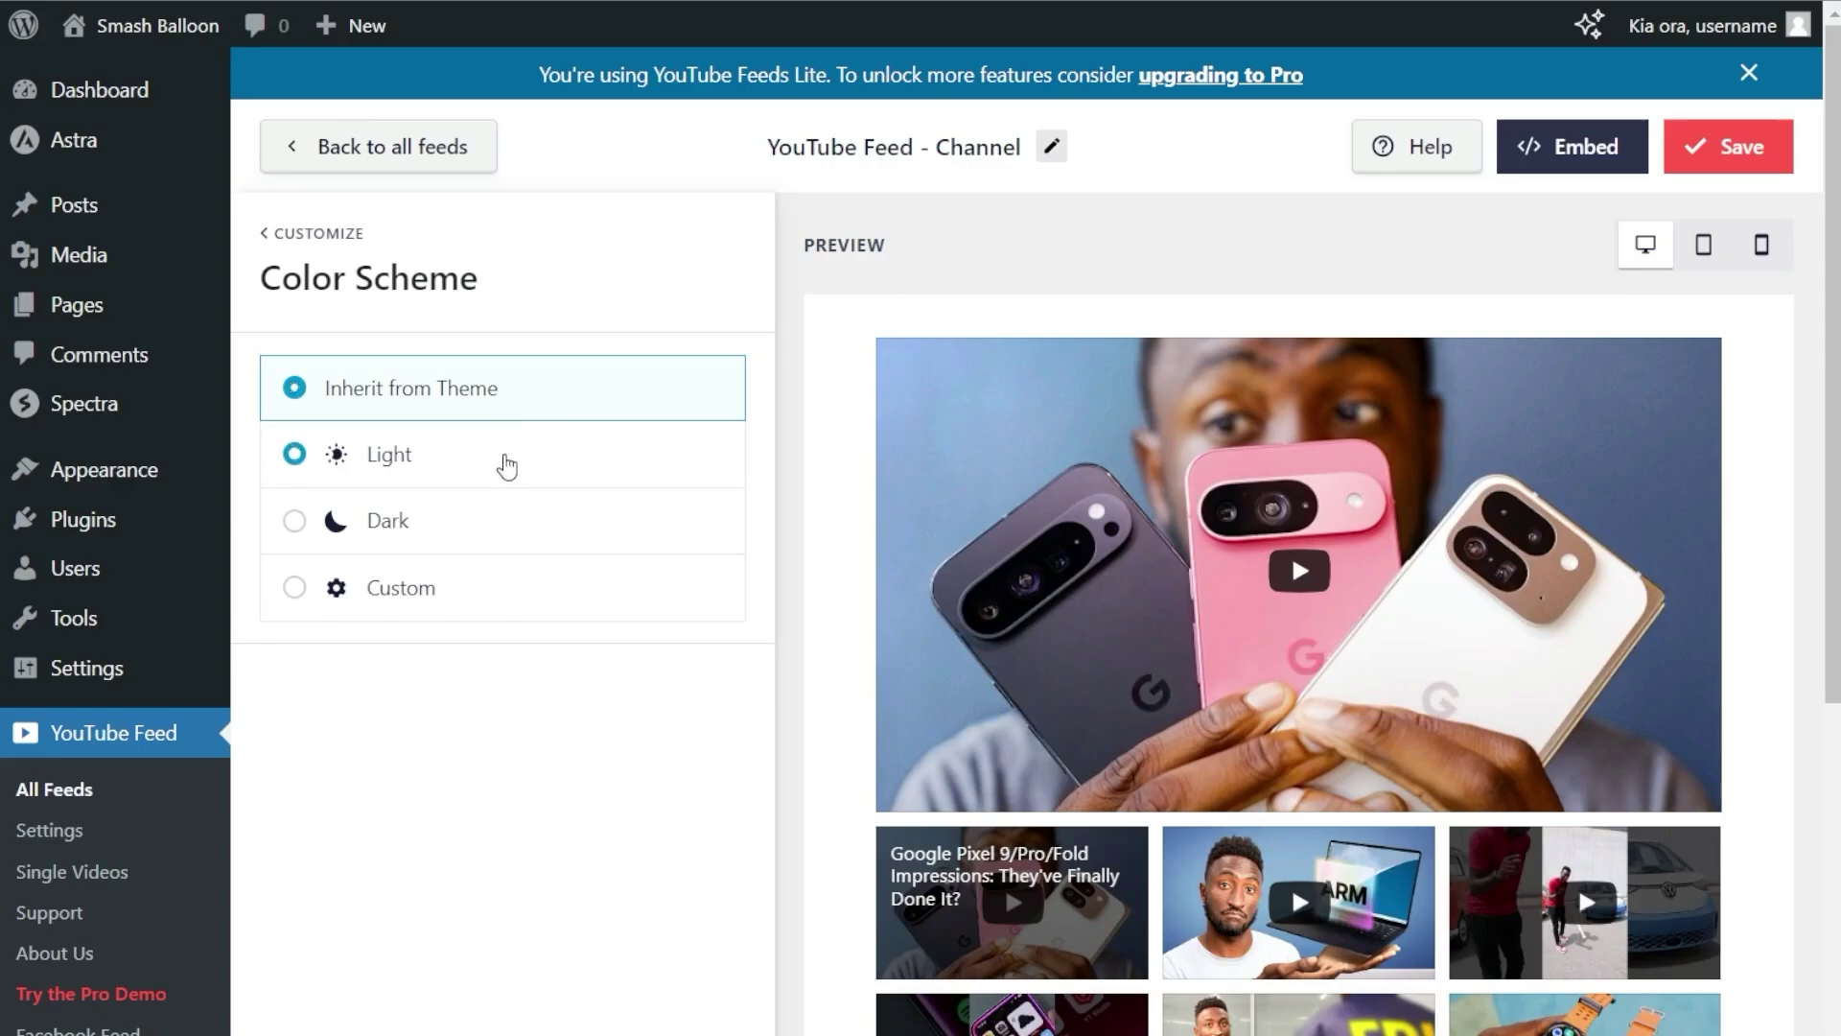
{"action": "left_click", "coordinate": [505, 460]}
{"action": "left_click", "coordinate": [487, 556]}
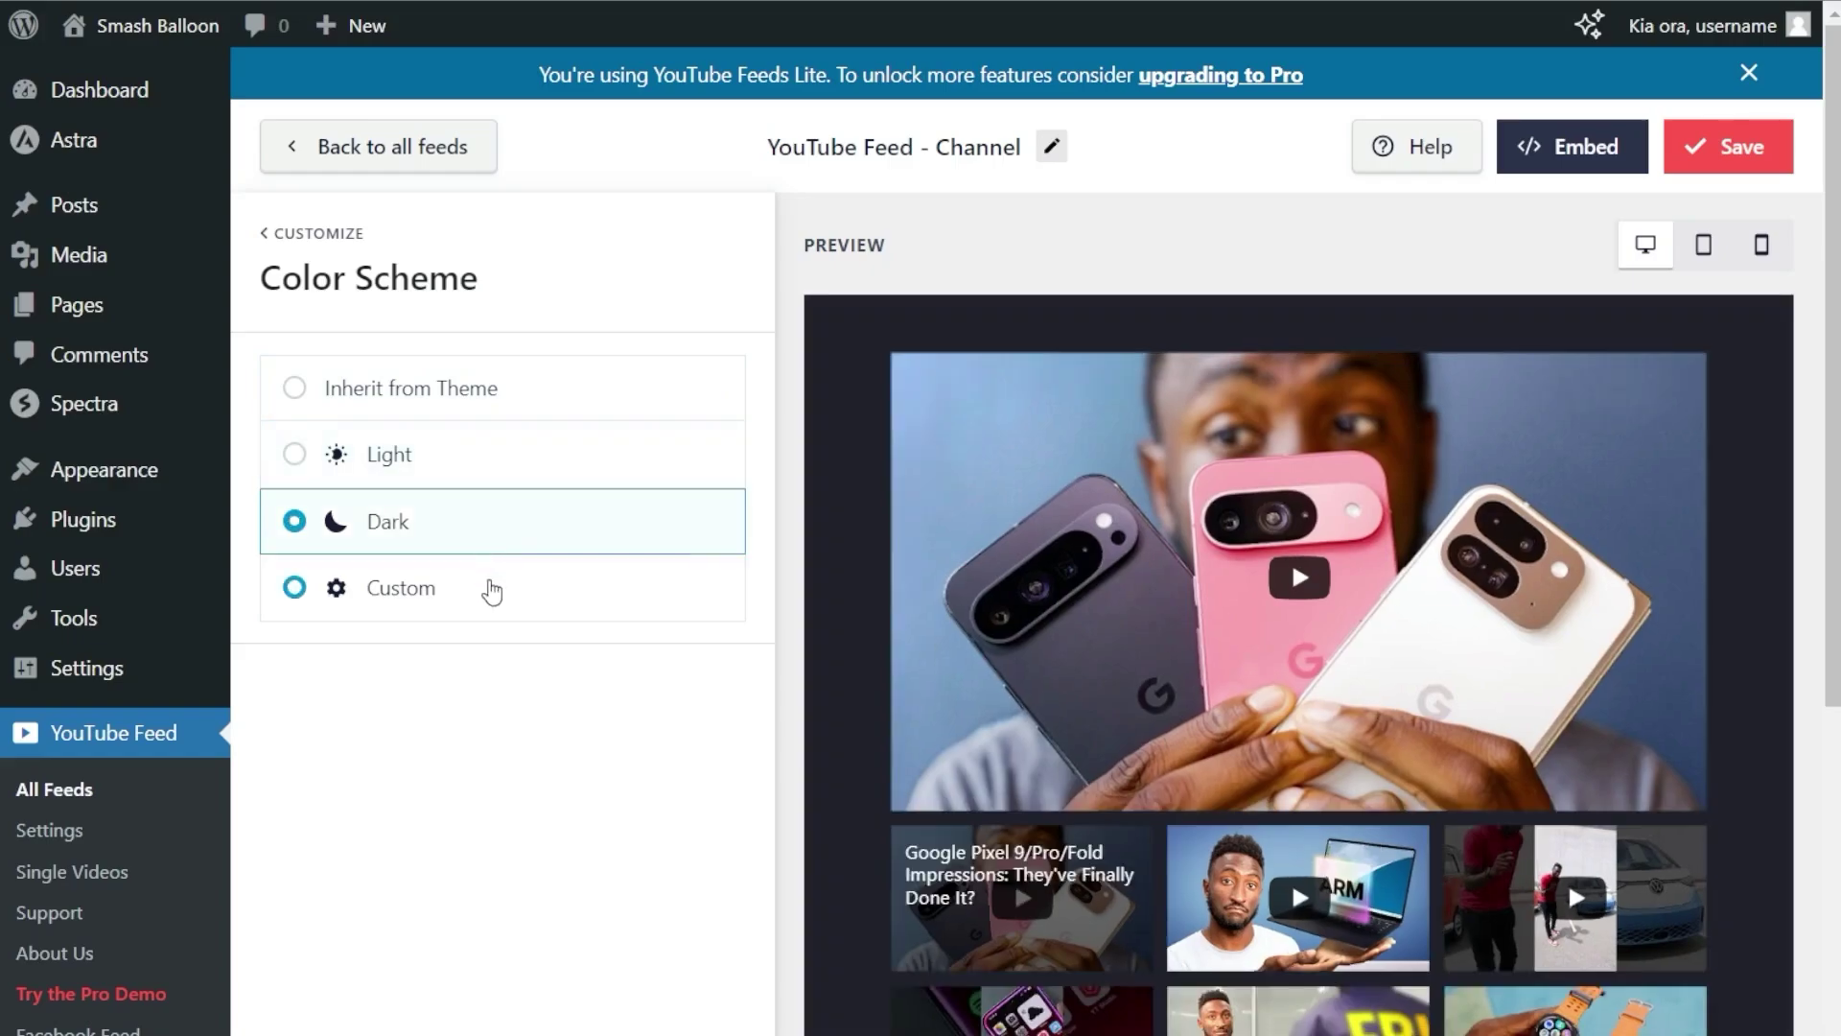
{"action": "left_click", "coordinate": [491, 595]}
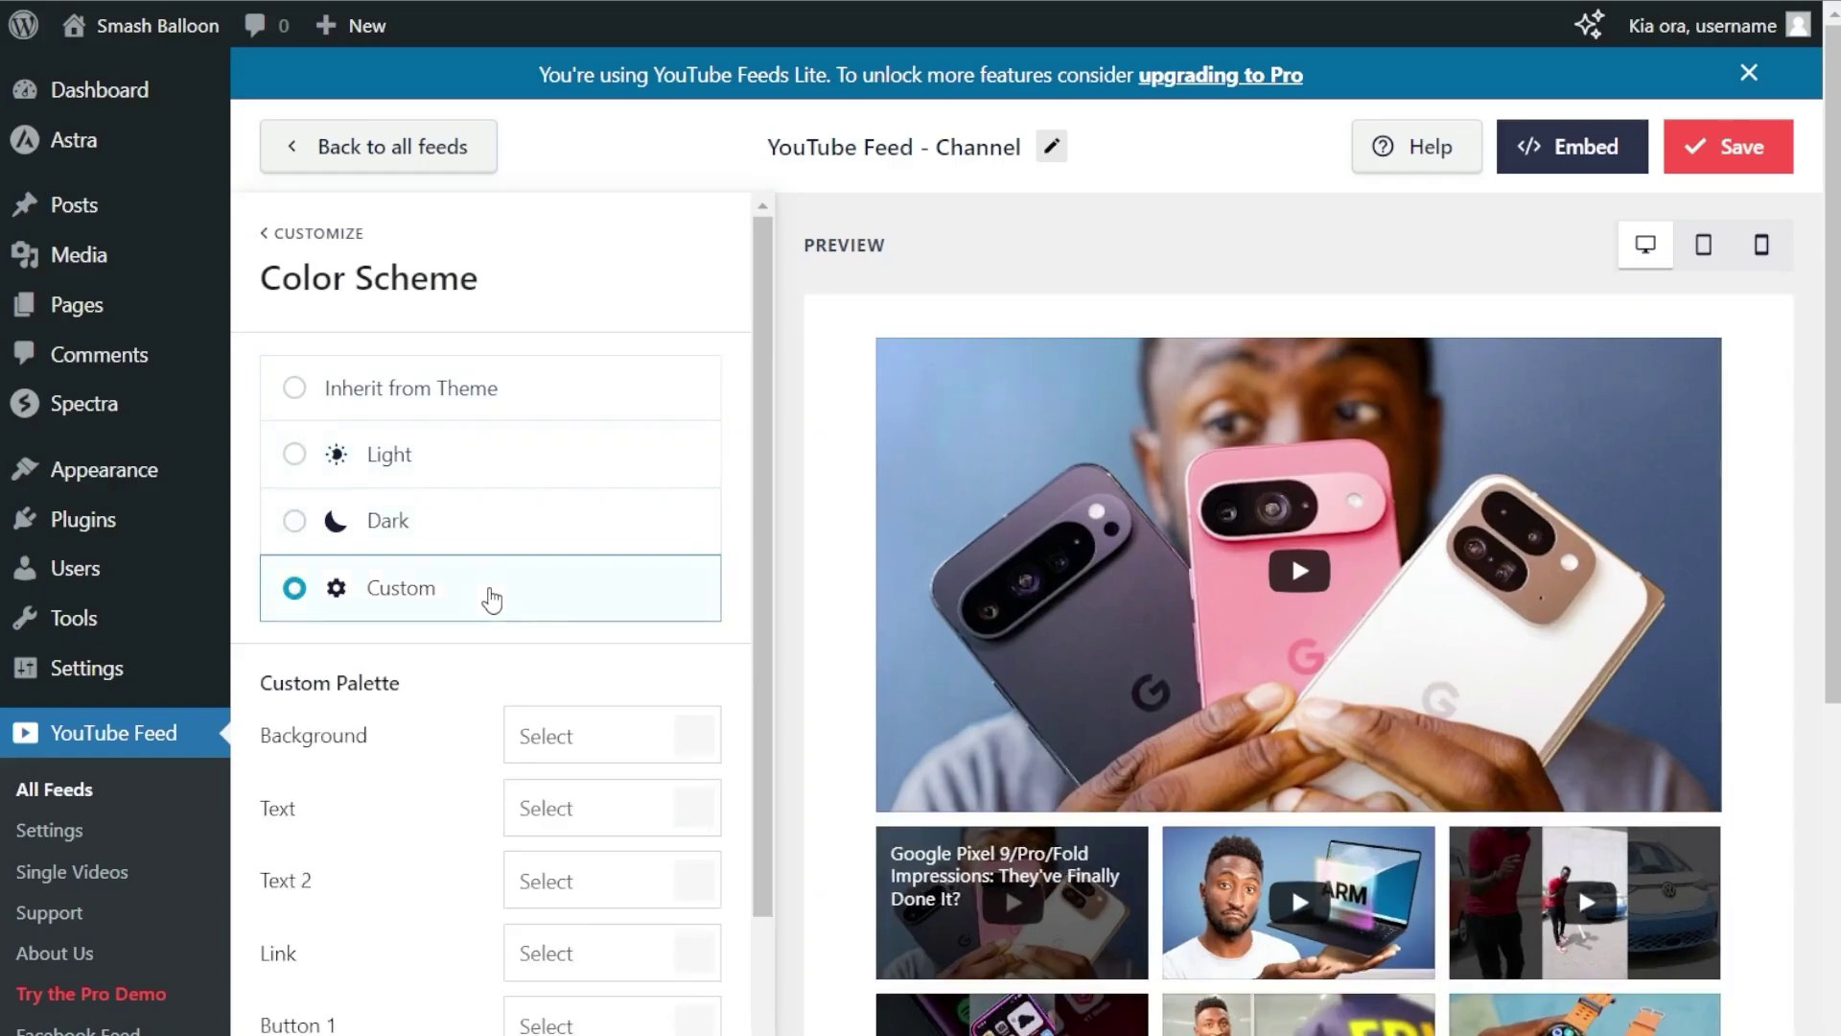
{"action": "left_click", "coordinate": [686, 735]}
{"action": "scroll", "coordinate": [580, 929], "scroll_direction": "down", "scroll_amount": 2}
{"action": "left_click", "coordinate": [503, 997]}
{"action": "left_click", "coordinate": [543, 999]}
{"action": "left_click", "coordinate": [579, 995]}
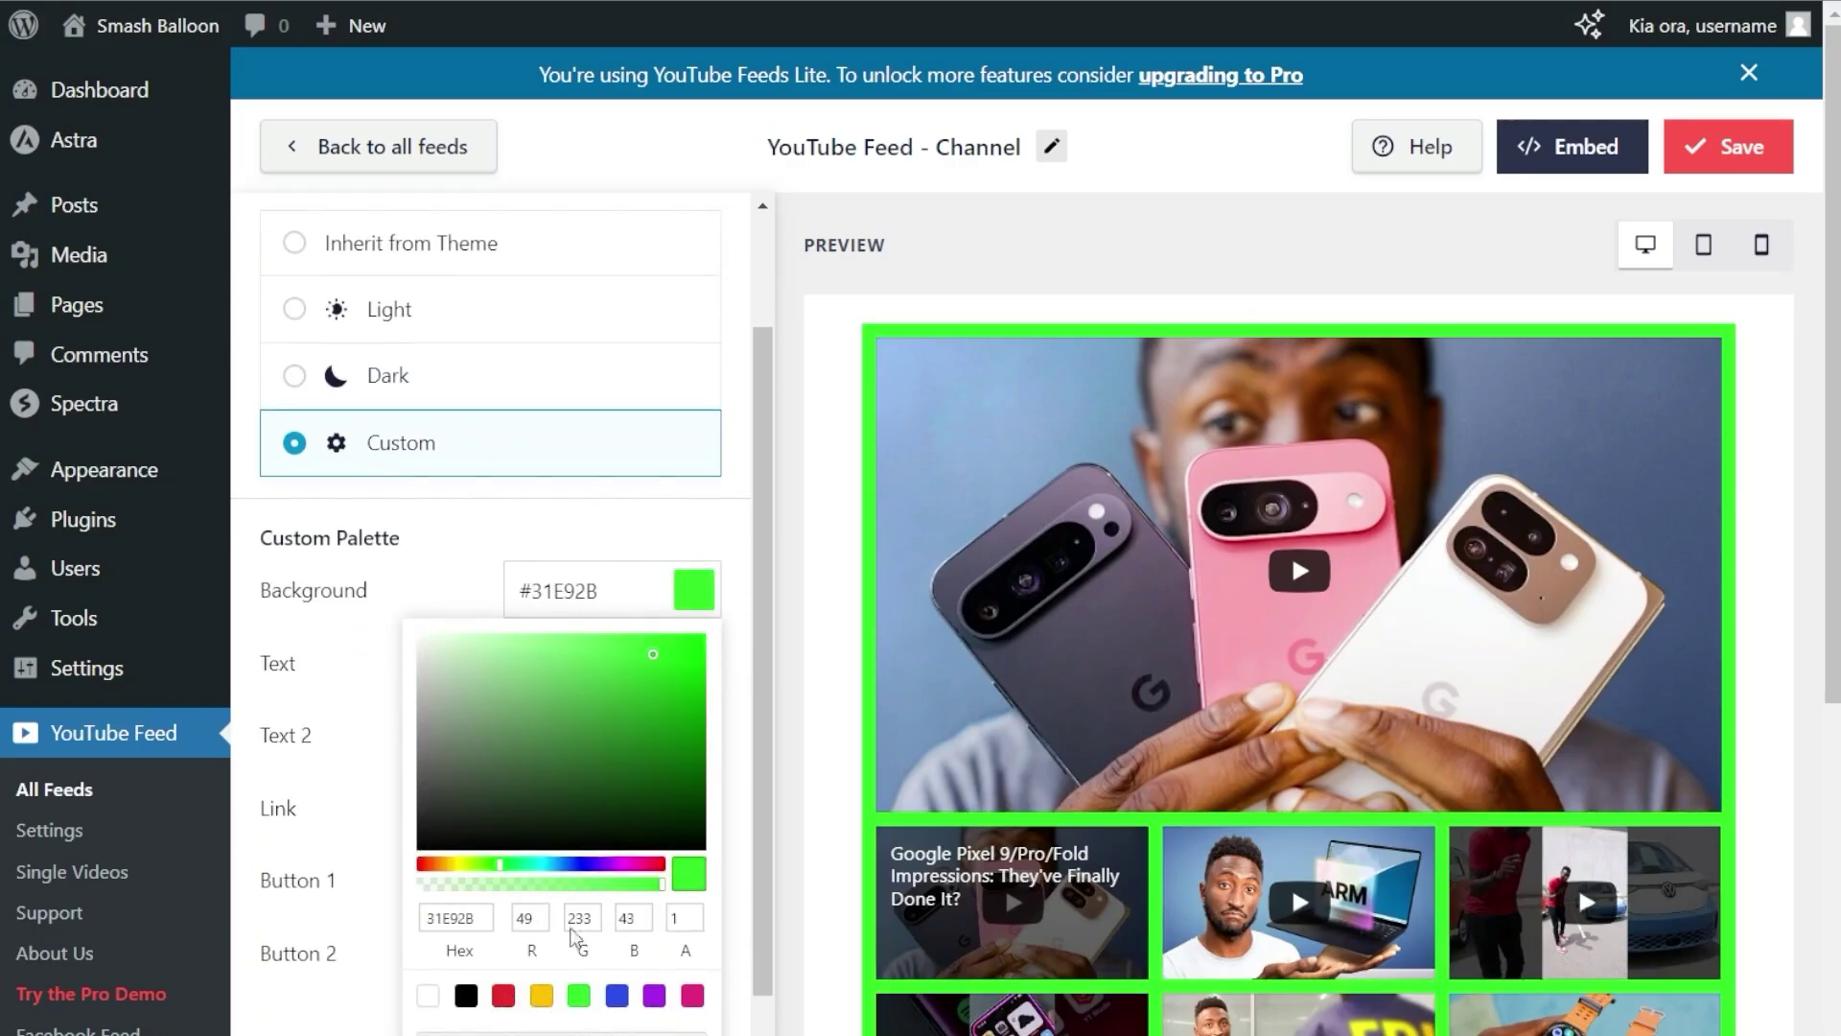
{"action": "left_click", "coordinate": [561, 259]}
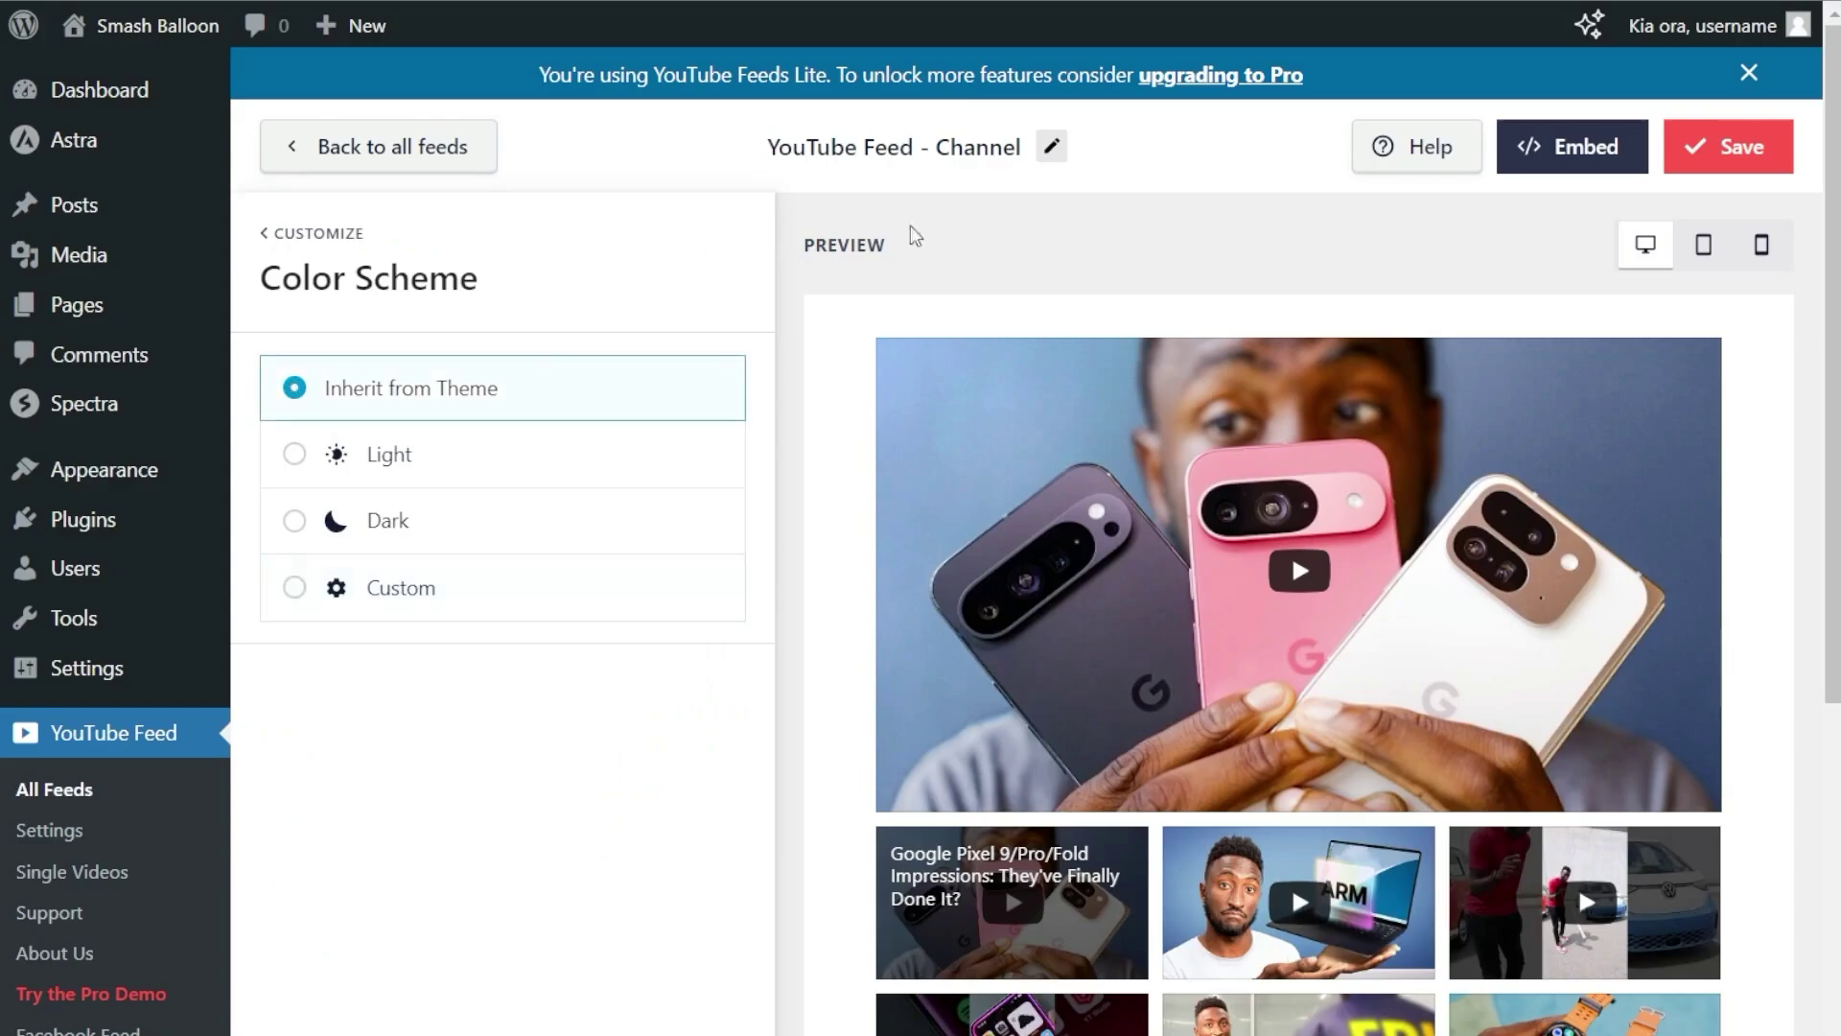
{"action": "left_click", "coordinate": [1730, 158]}
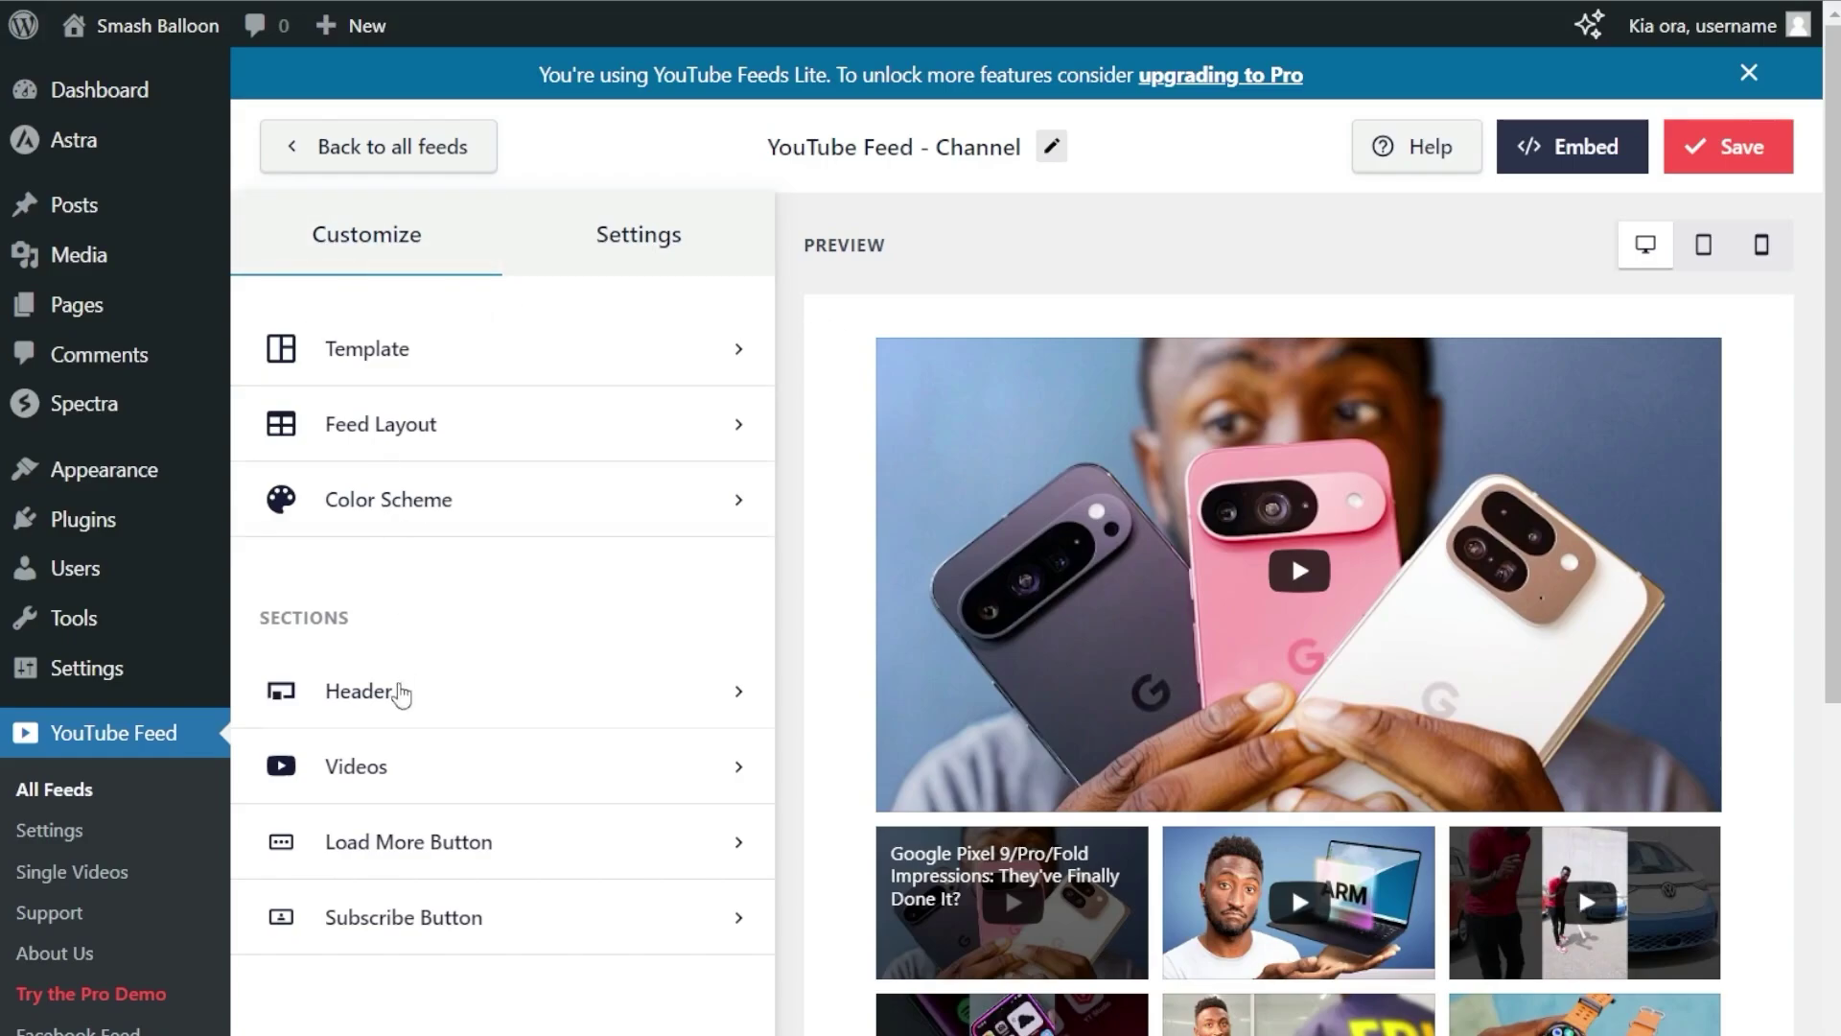
Step: Enable the header, try an 'Our Latest Videos' text header, then revert to Standard and save
{"action": "left_click", "coordinate": [399, 692]}
{"action": "left_click", "coordinate": [285, 353]}
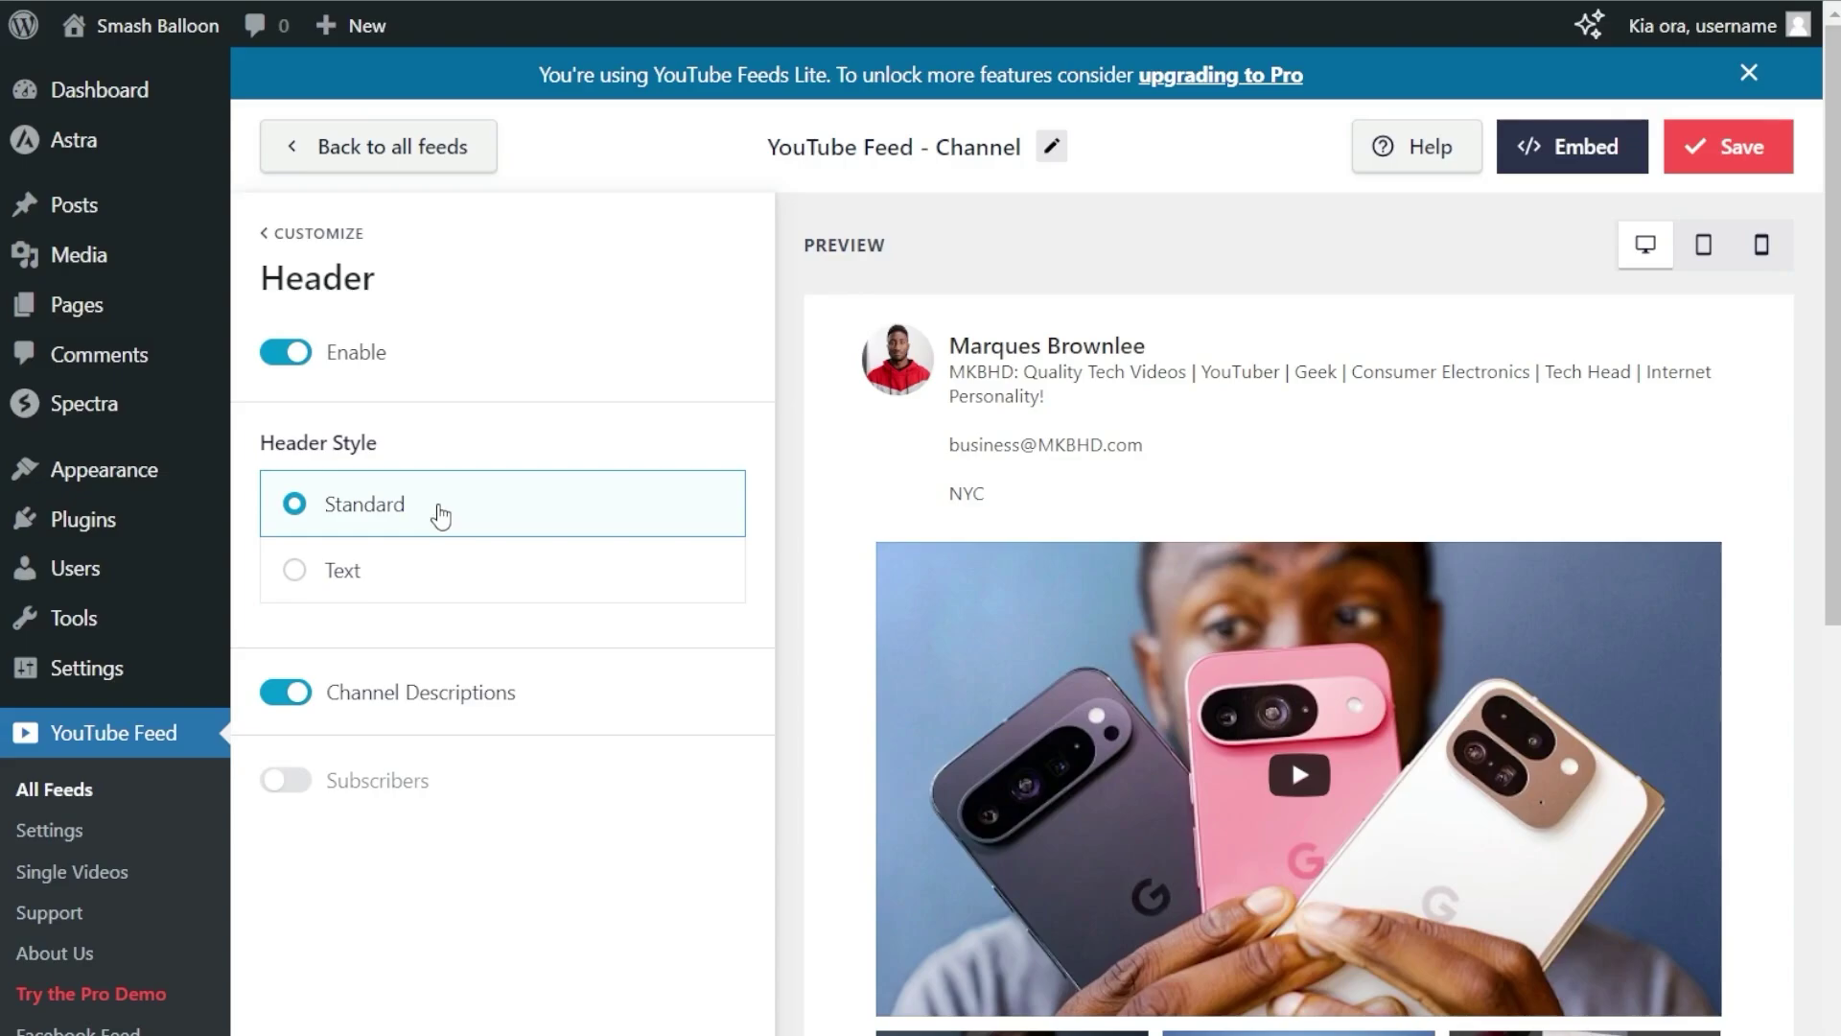
{"action": "left_click", "coordinate": [407, 580]}
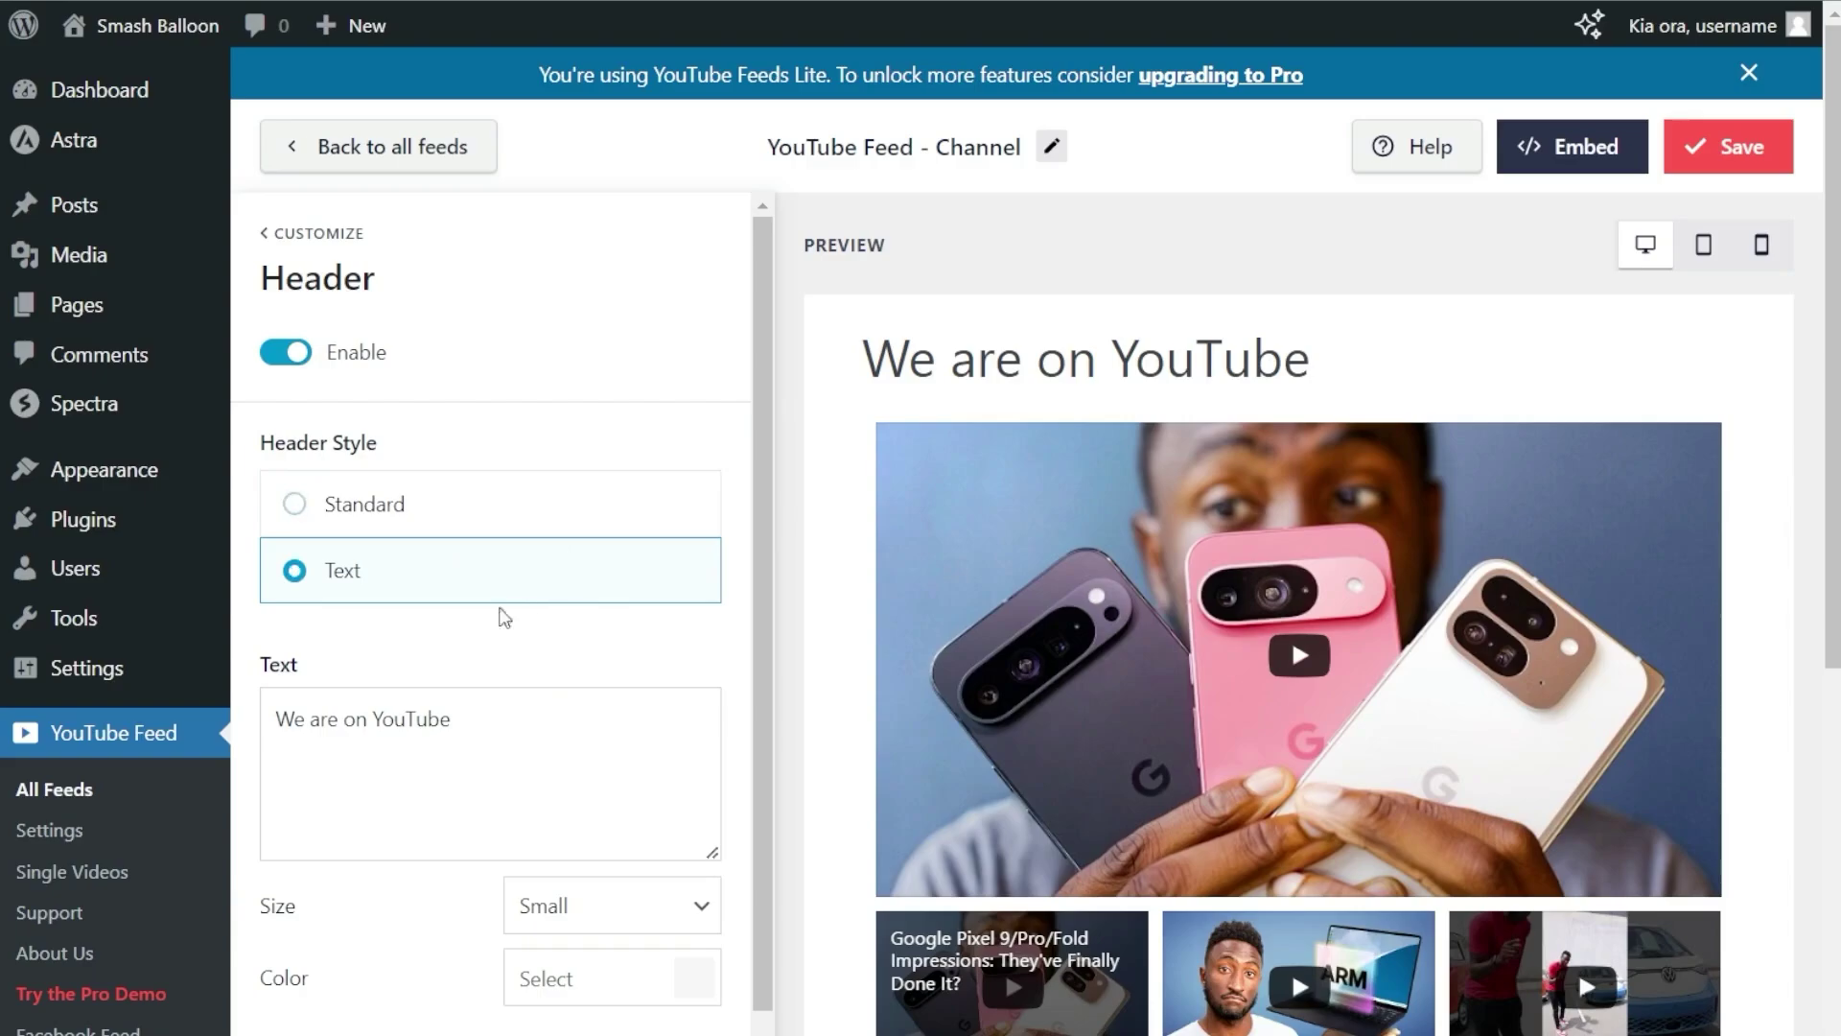
{"action": "left_click_drag", "start_coordinate": [479, 749], "coordinate": [285, 730]}
{"action": "type", "text": "Our Latest Videos"}
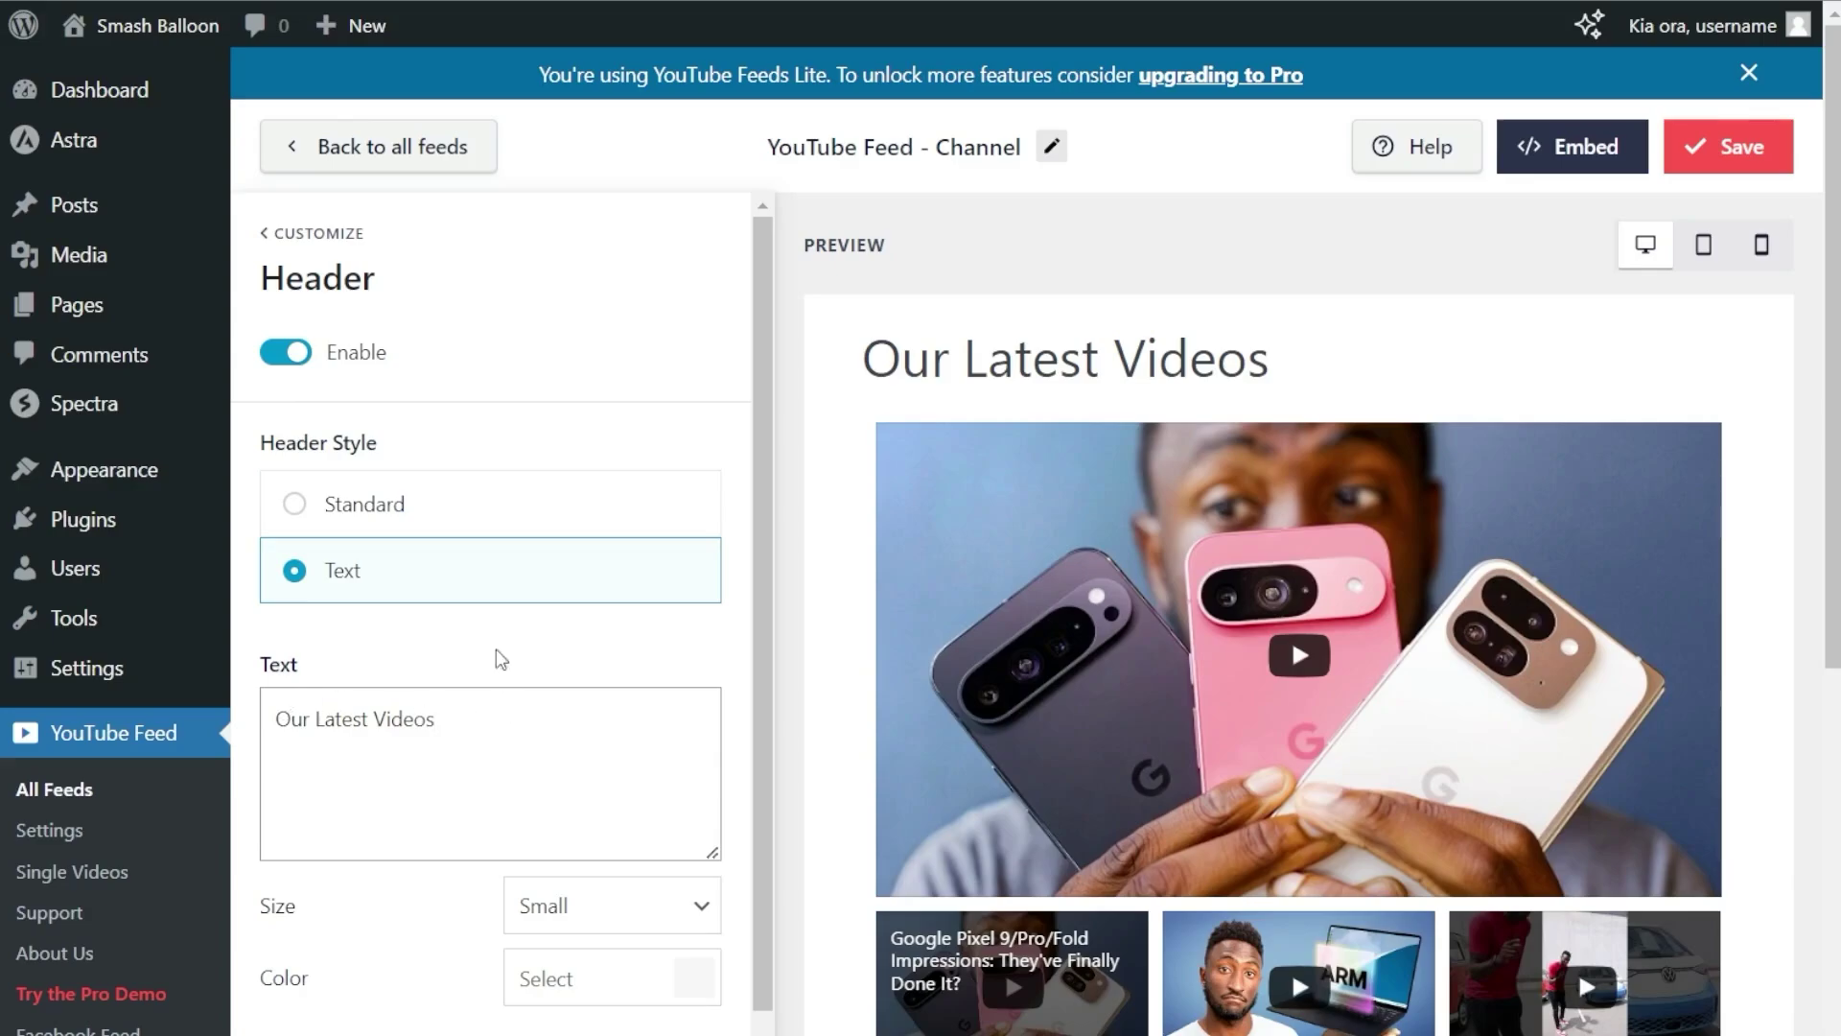
{"action": "left_click", "coordinate": [453, 506]}
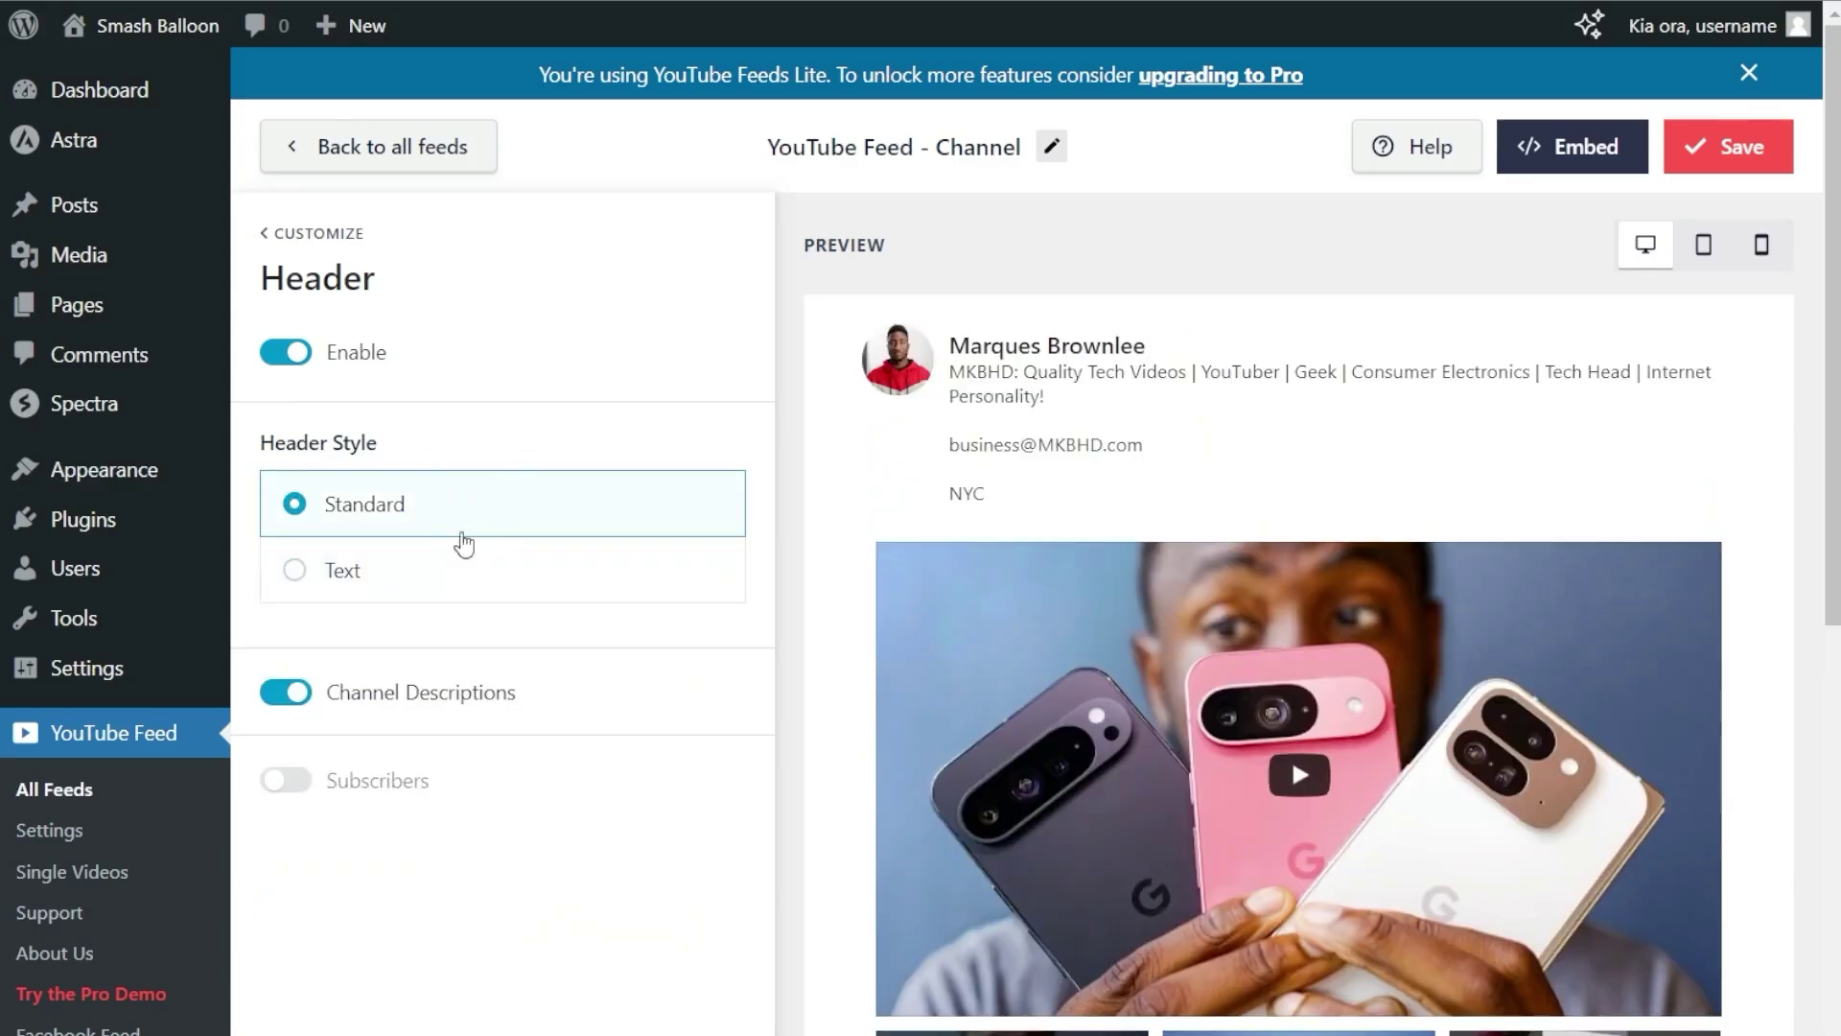
{"action": "left_click", "coordinate": [1765, 150]}
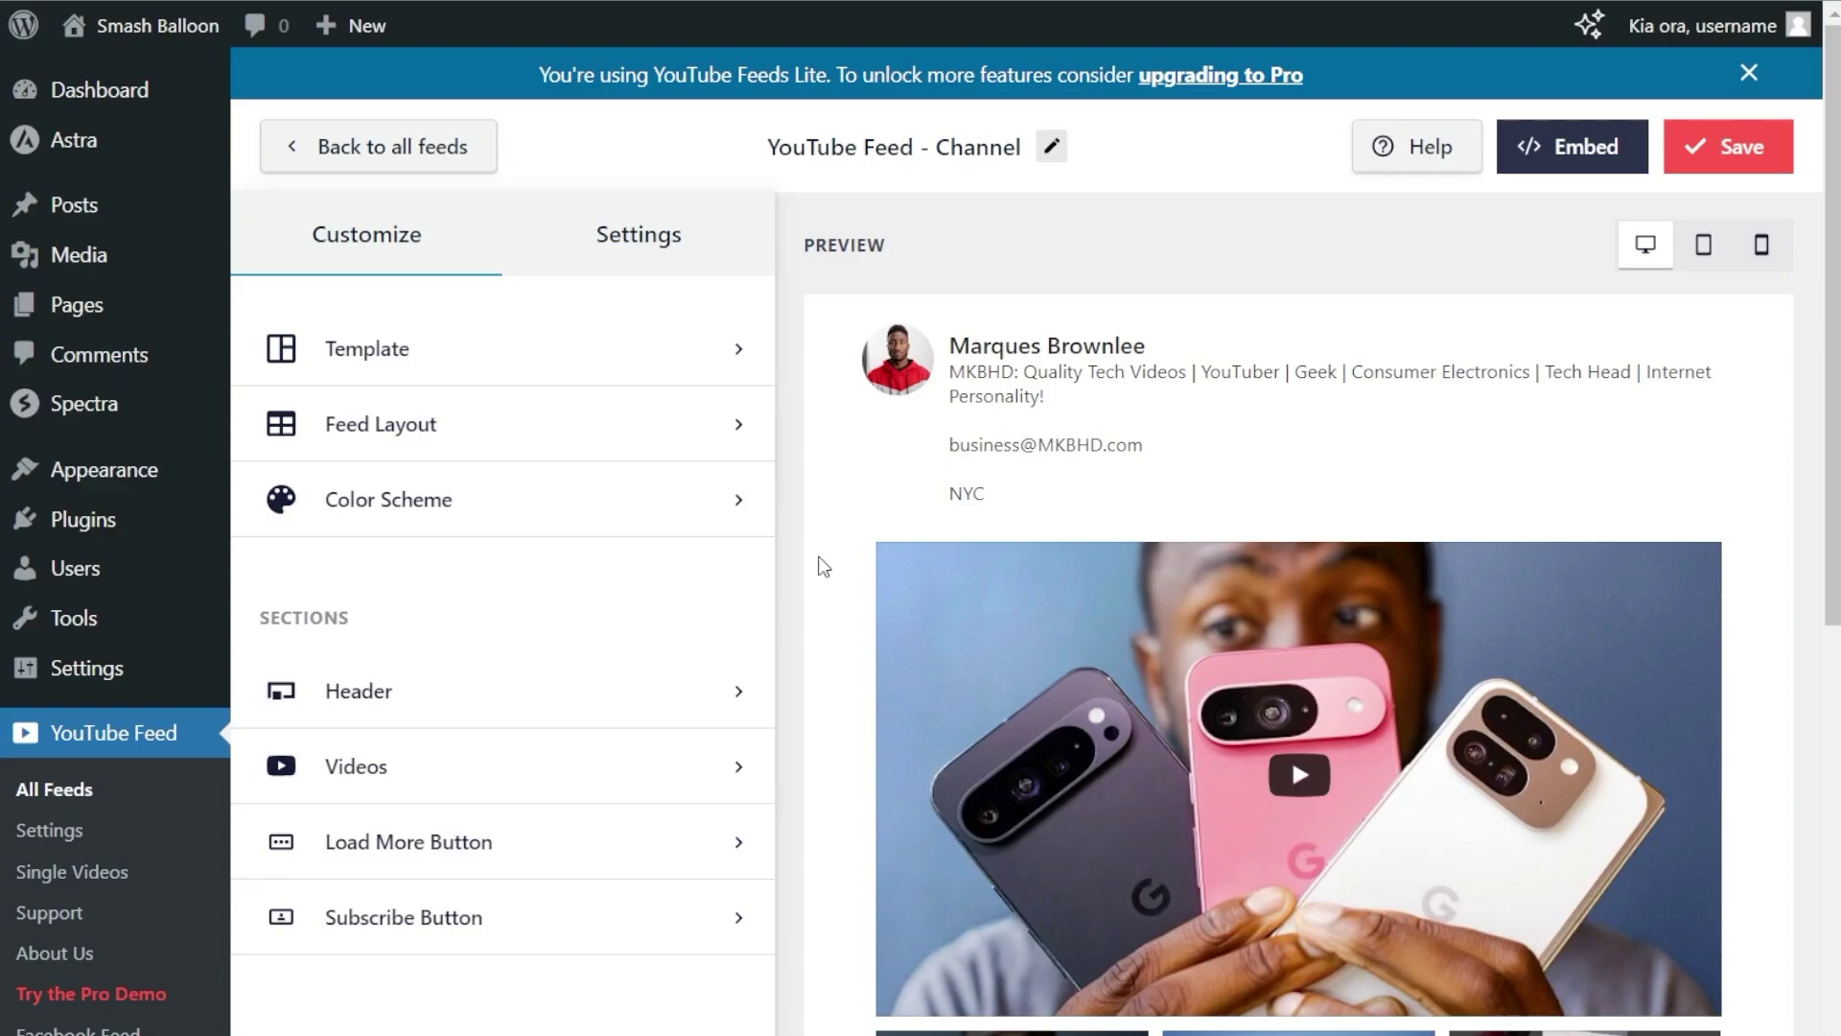
Step: Copy the feed's shortcode and add the feed to the YouTube page
{"action": "left_click", "coordinate": [1528, 170]}
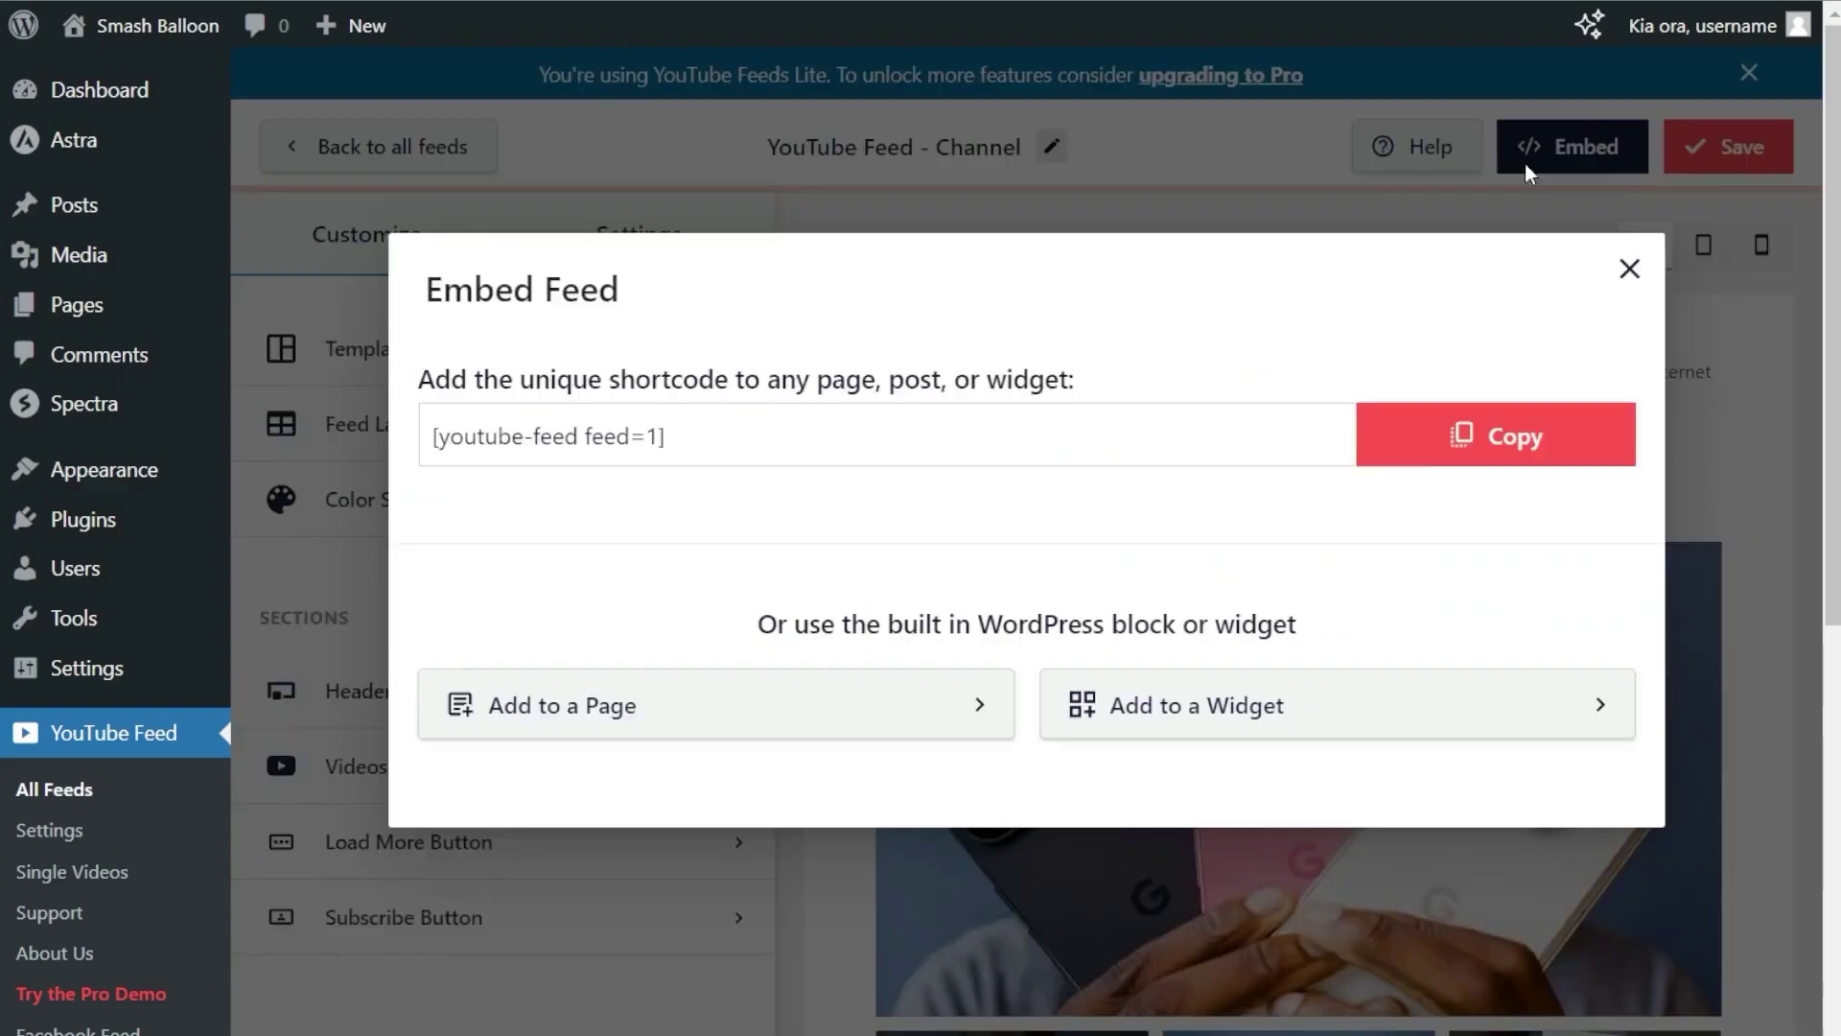
{"action": "left_click", "coordinate": [1429, 456]}
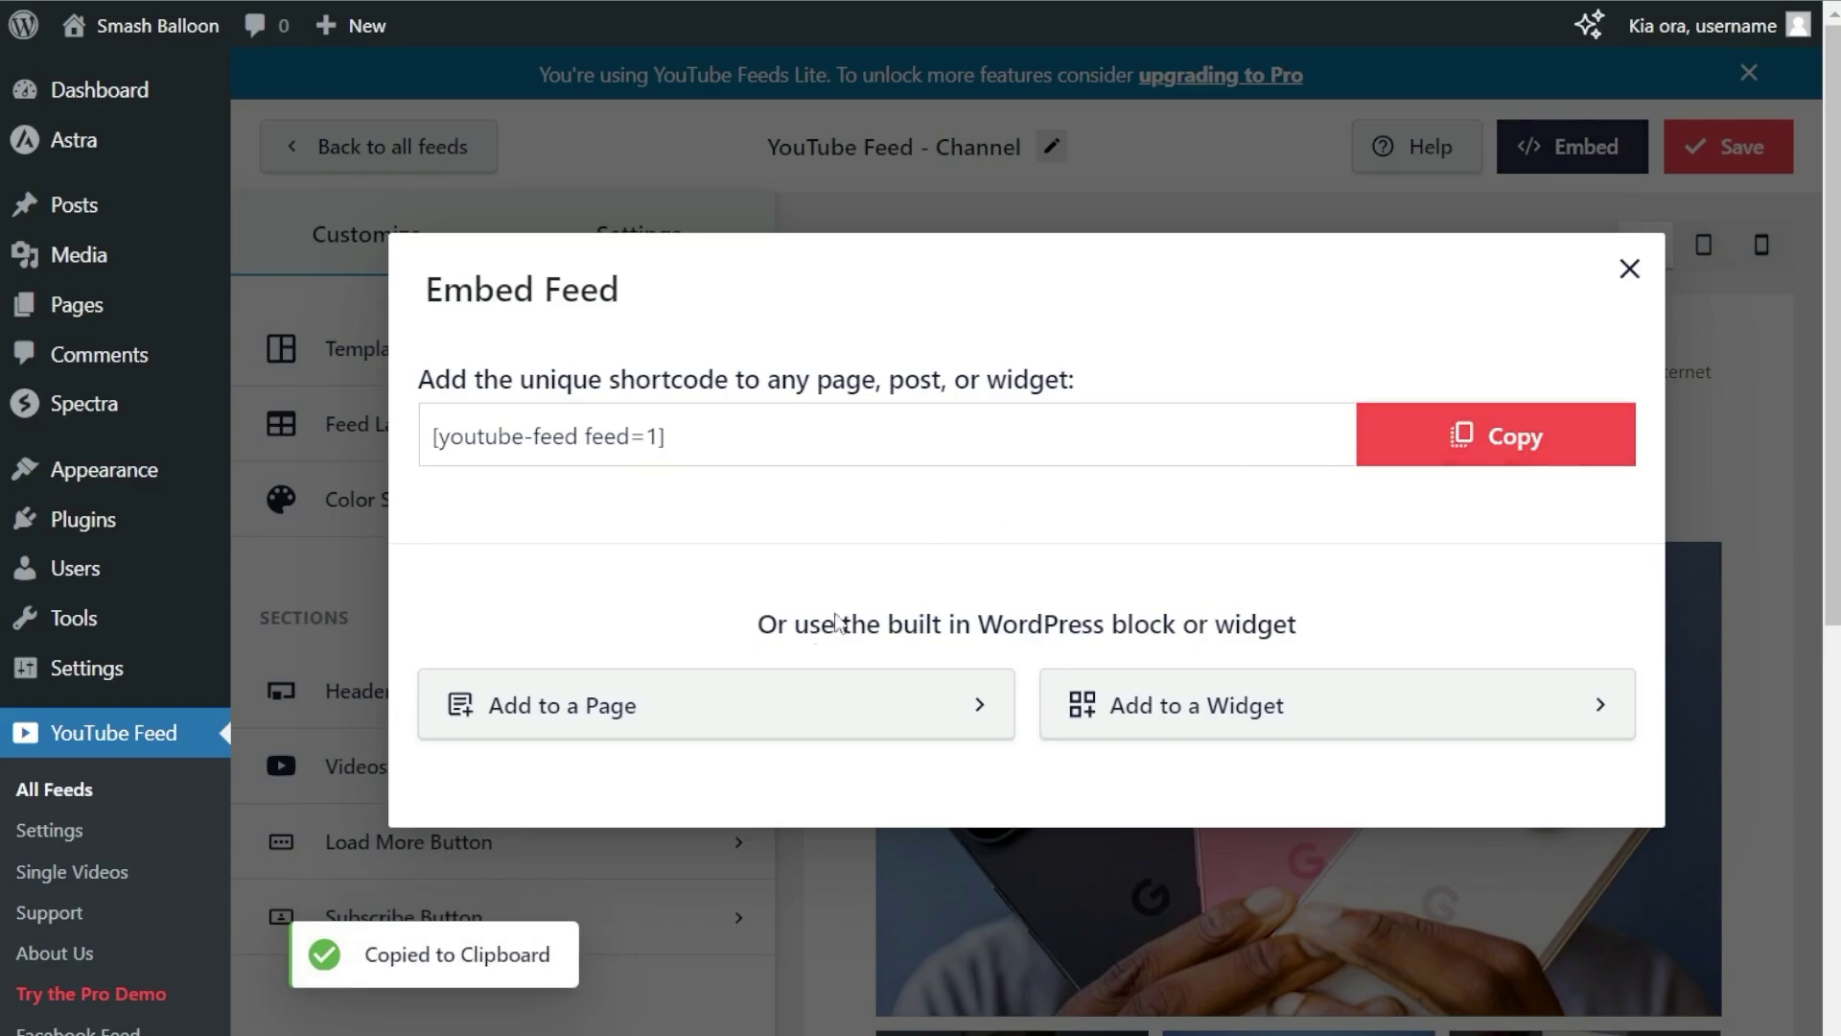
{"action": "left_click", "coordinate": [768, 699]}
{"action": "scroll", "coordinate": [768, 690], "scroll_direction": "down", "scroll_amount": 5}
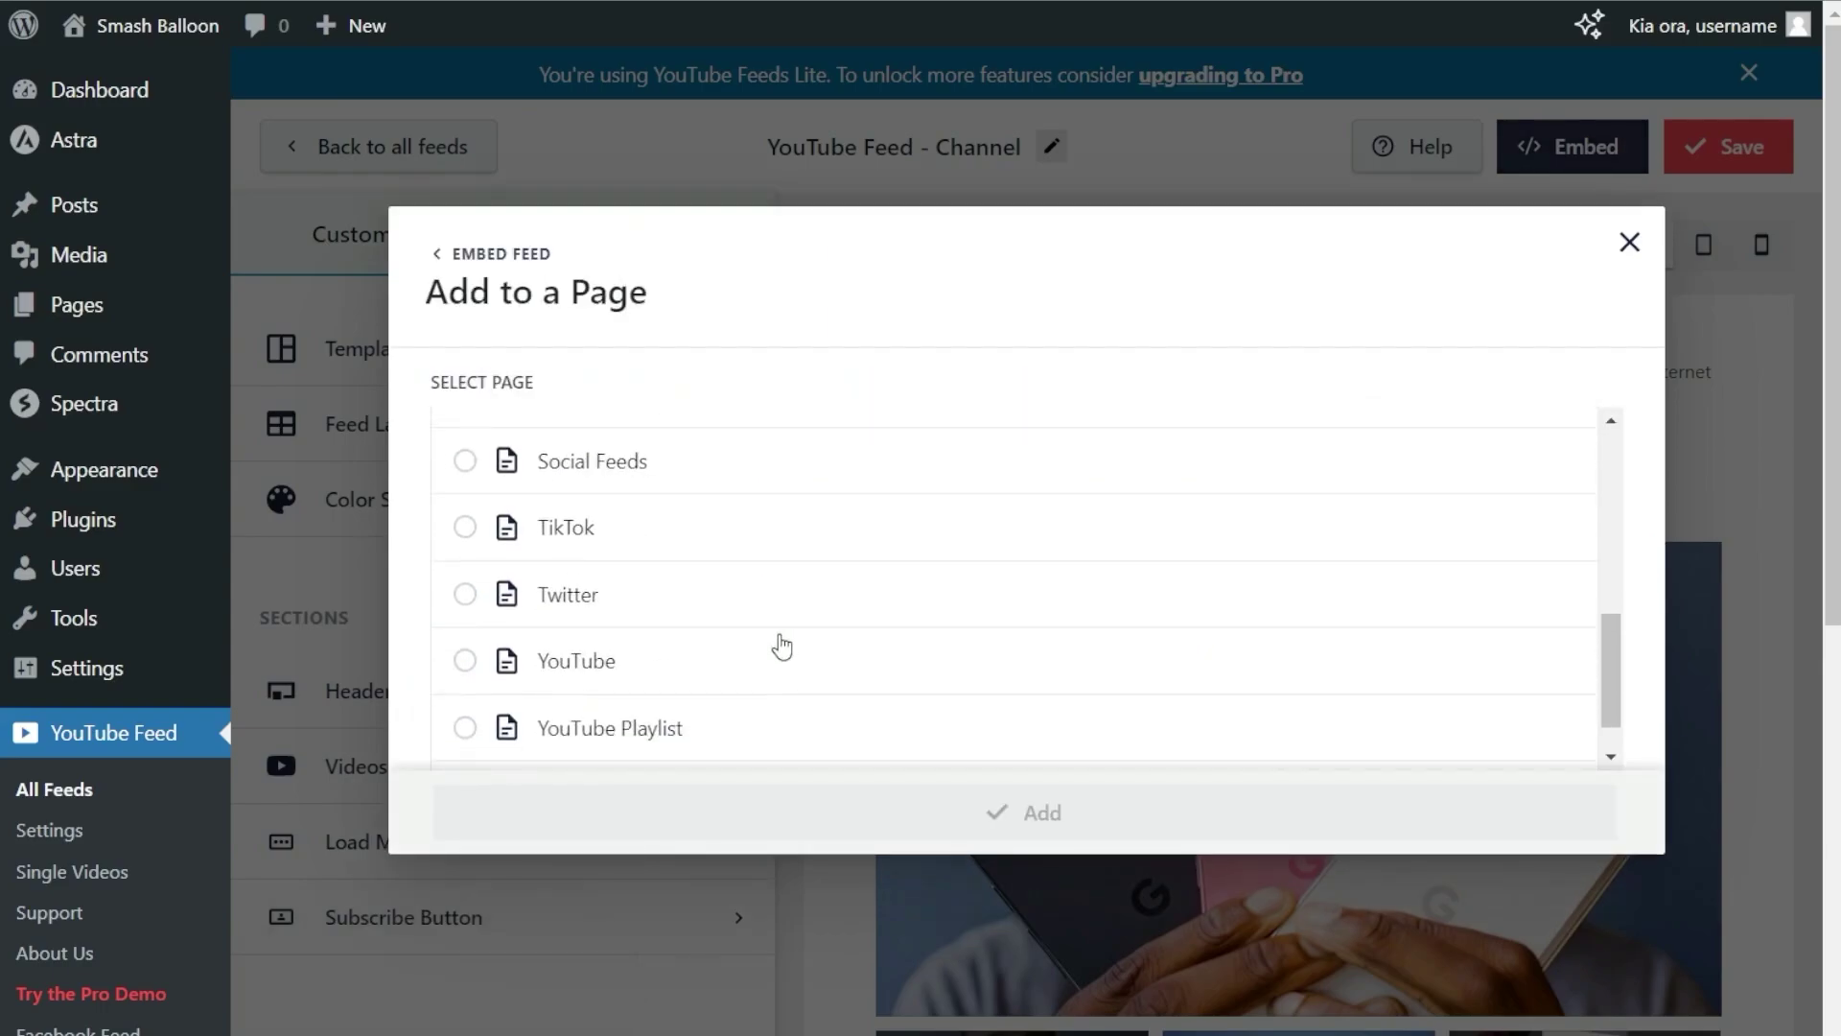
{"action": "left_click", "coordinate": [782, 652]}
{"action": "left_click", "coordinate": [1000, 820]}
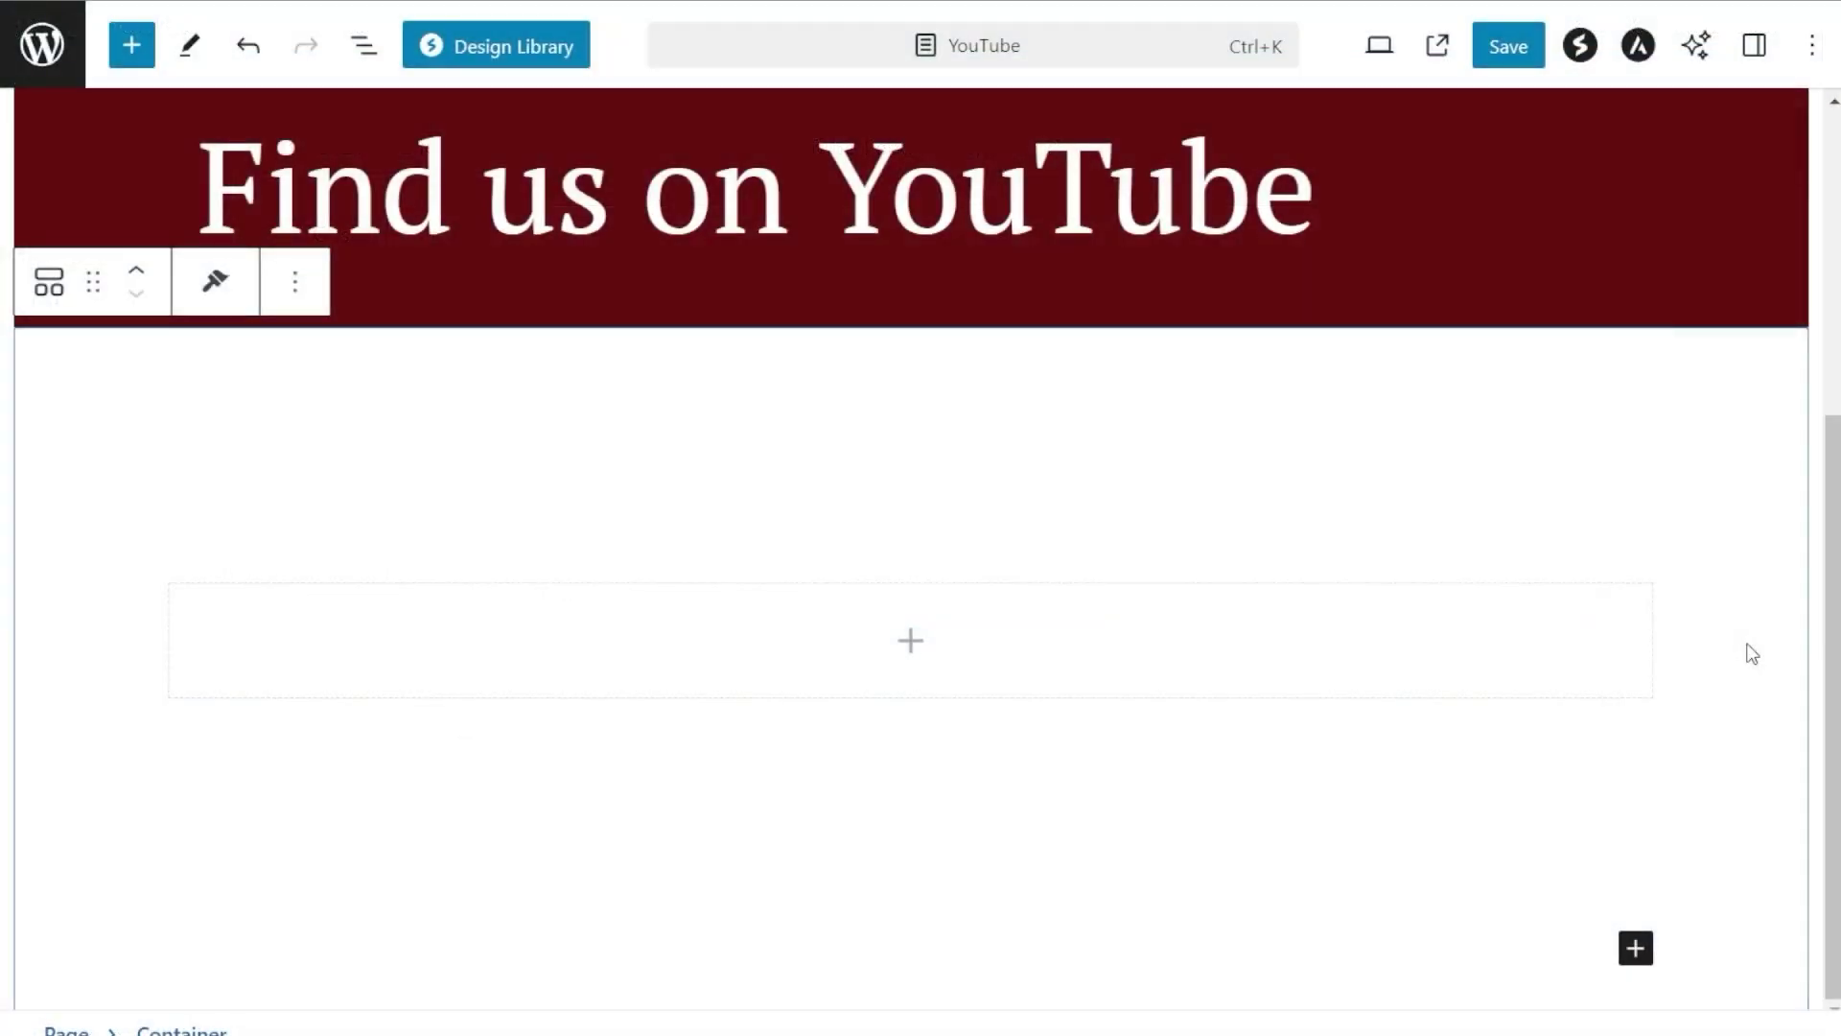
Step: Insert a Shortcode block containing [youtube-feed feed=1] and update the page
{"action": "left_click", "coordinate": [911, 643]}
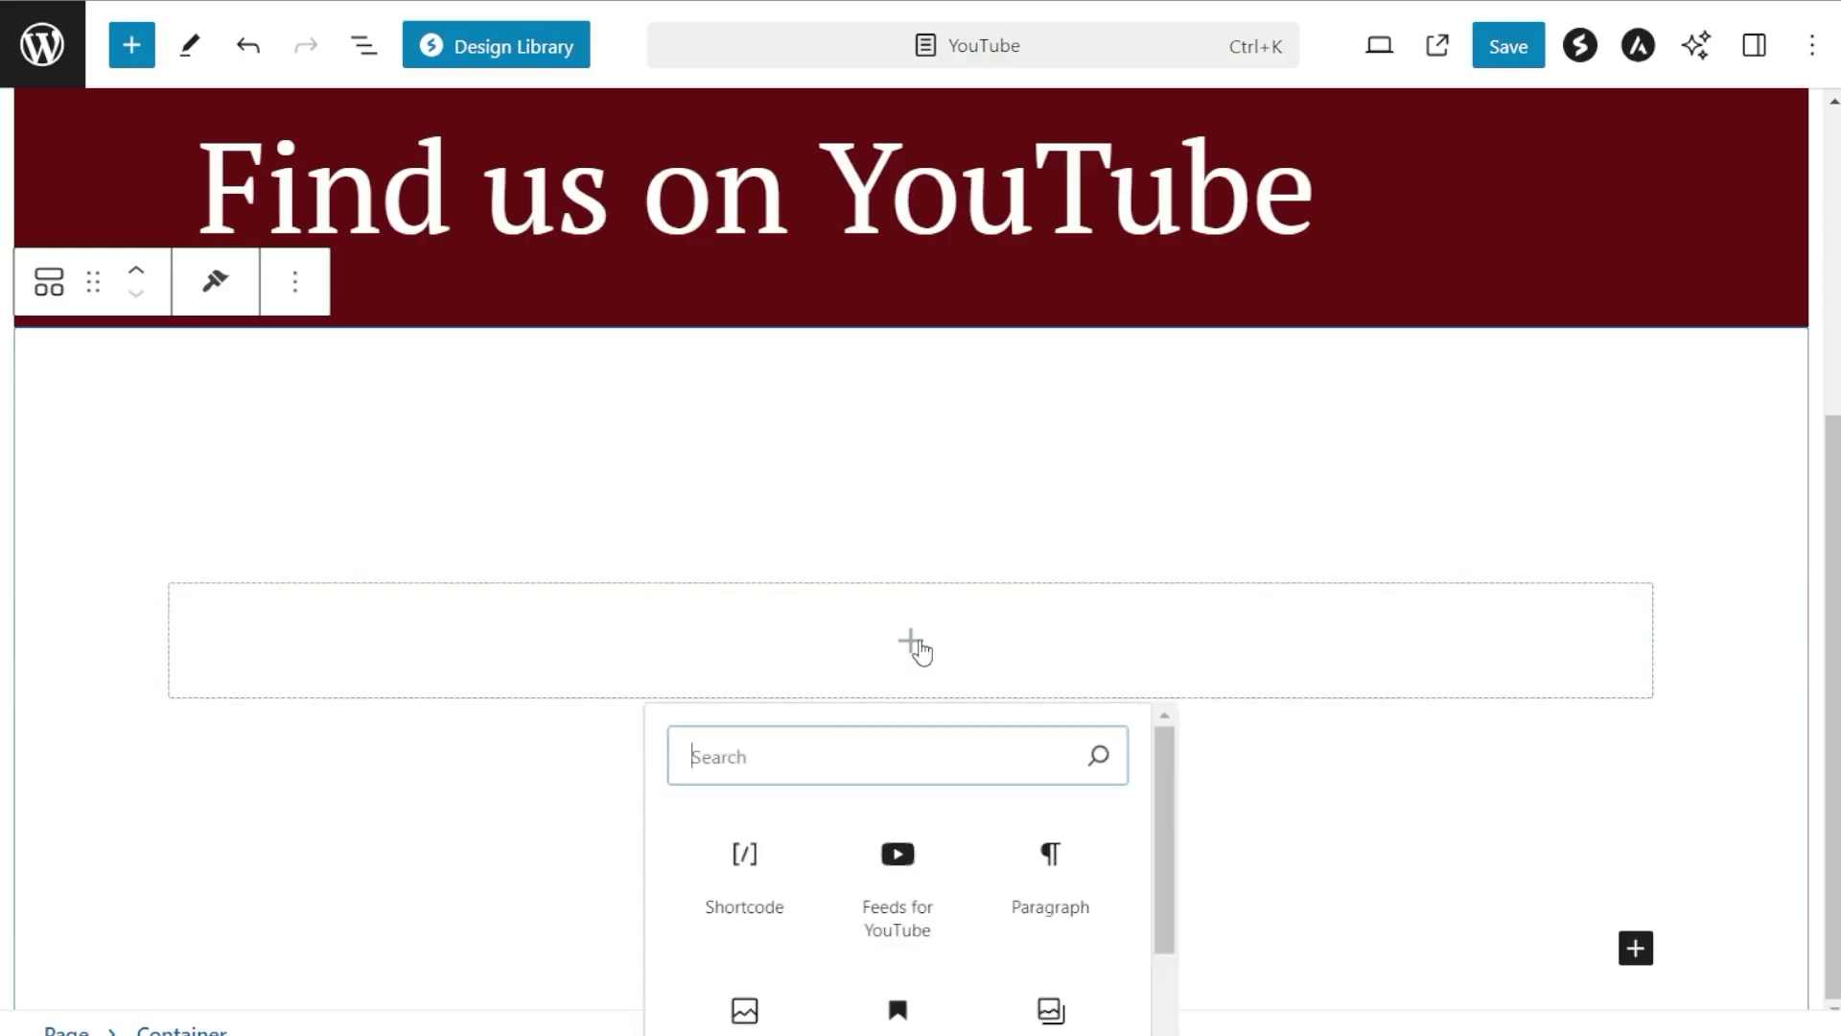
{"action": "left_click", "coordinate": [728, 863]}
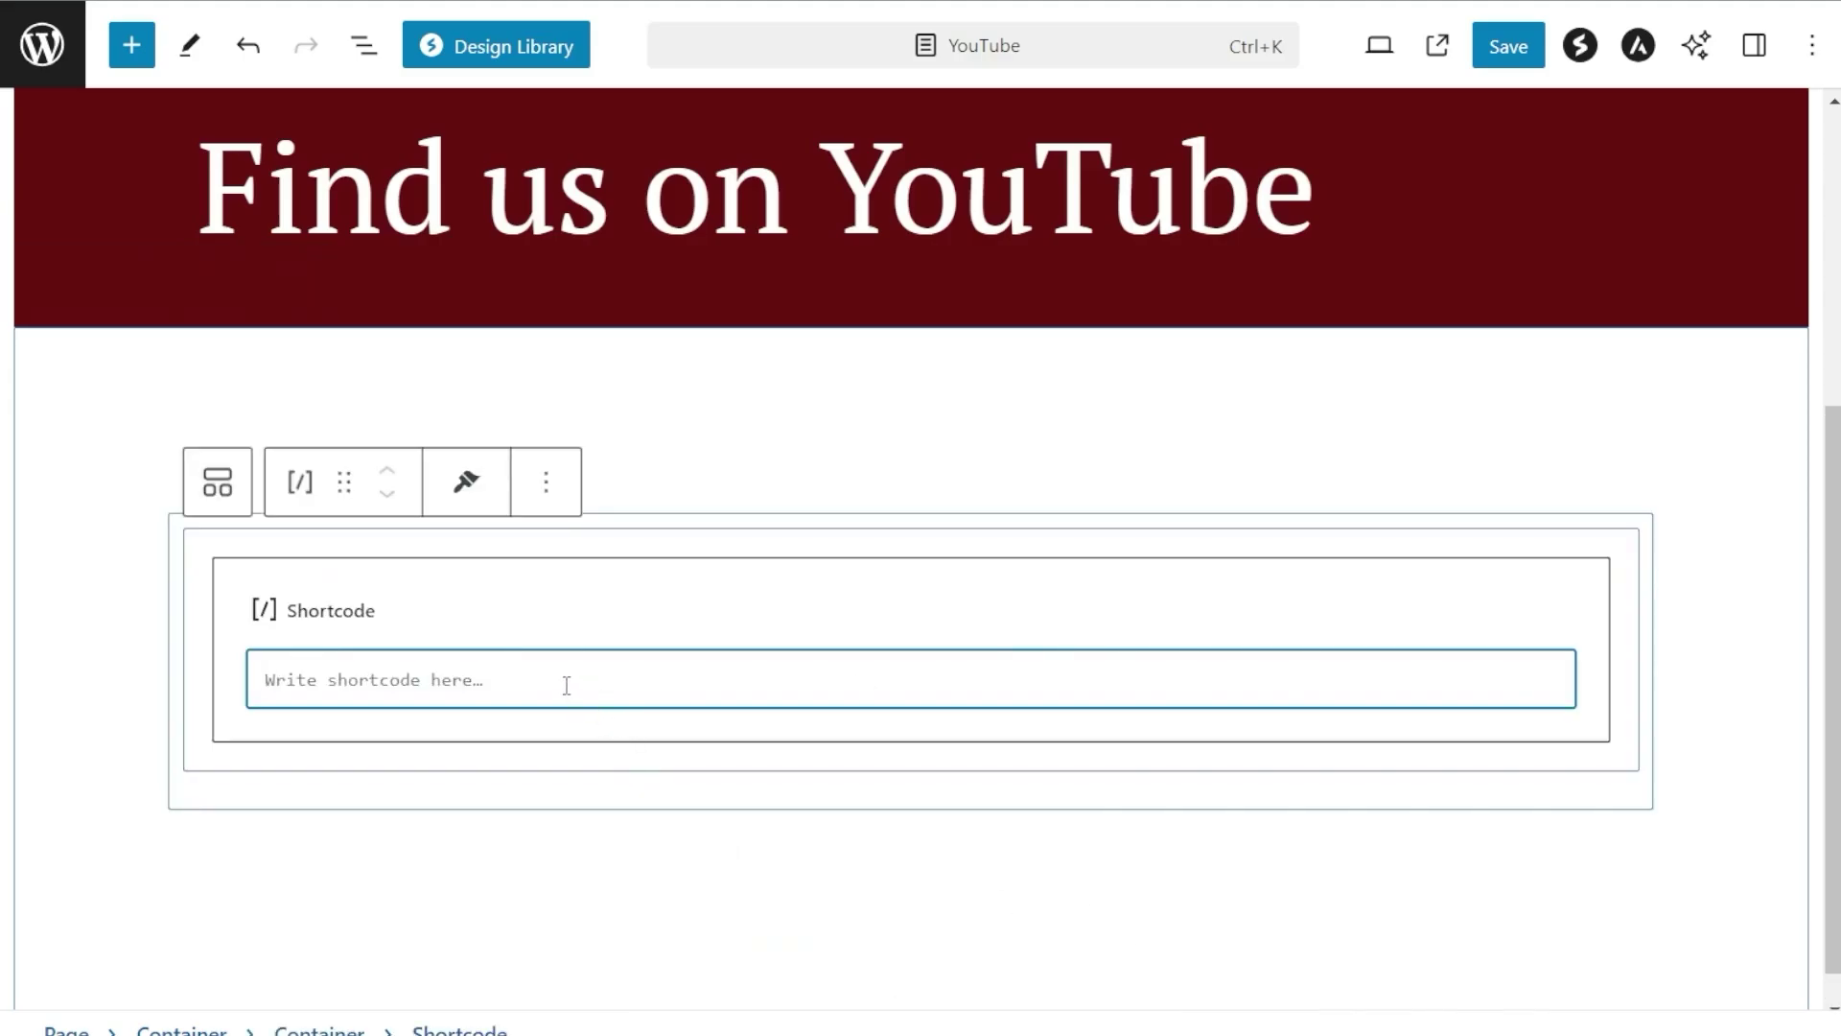
{"action": "key", "text": "ctrl+v"}
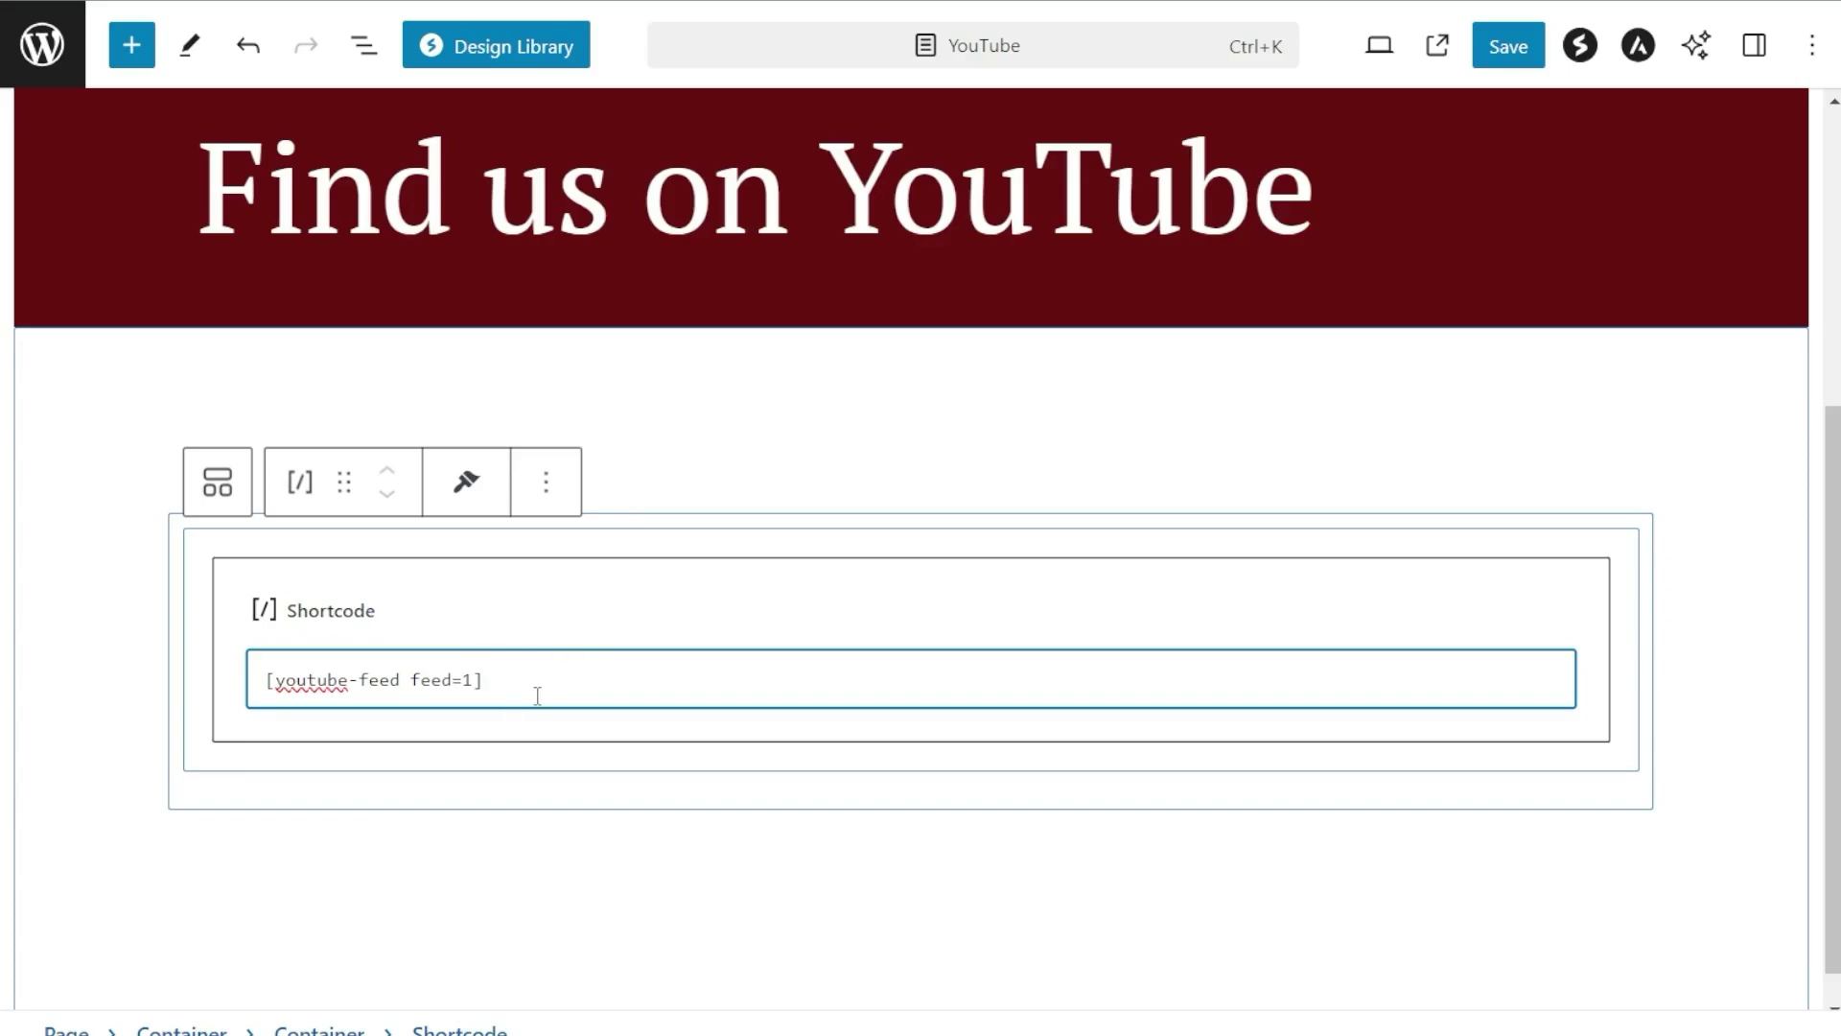
{"action": "left_click", "coordinate": [1508, 47]}
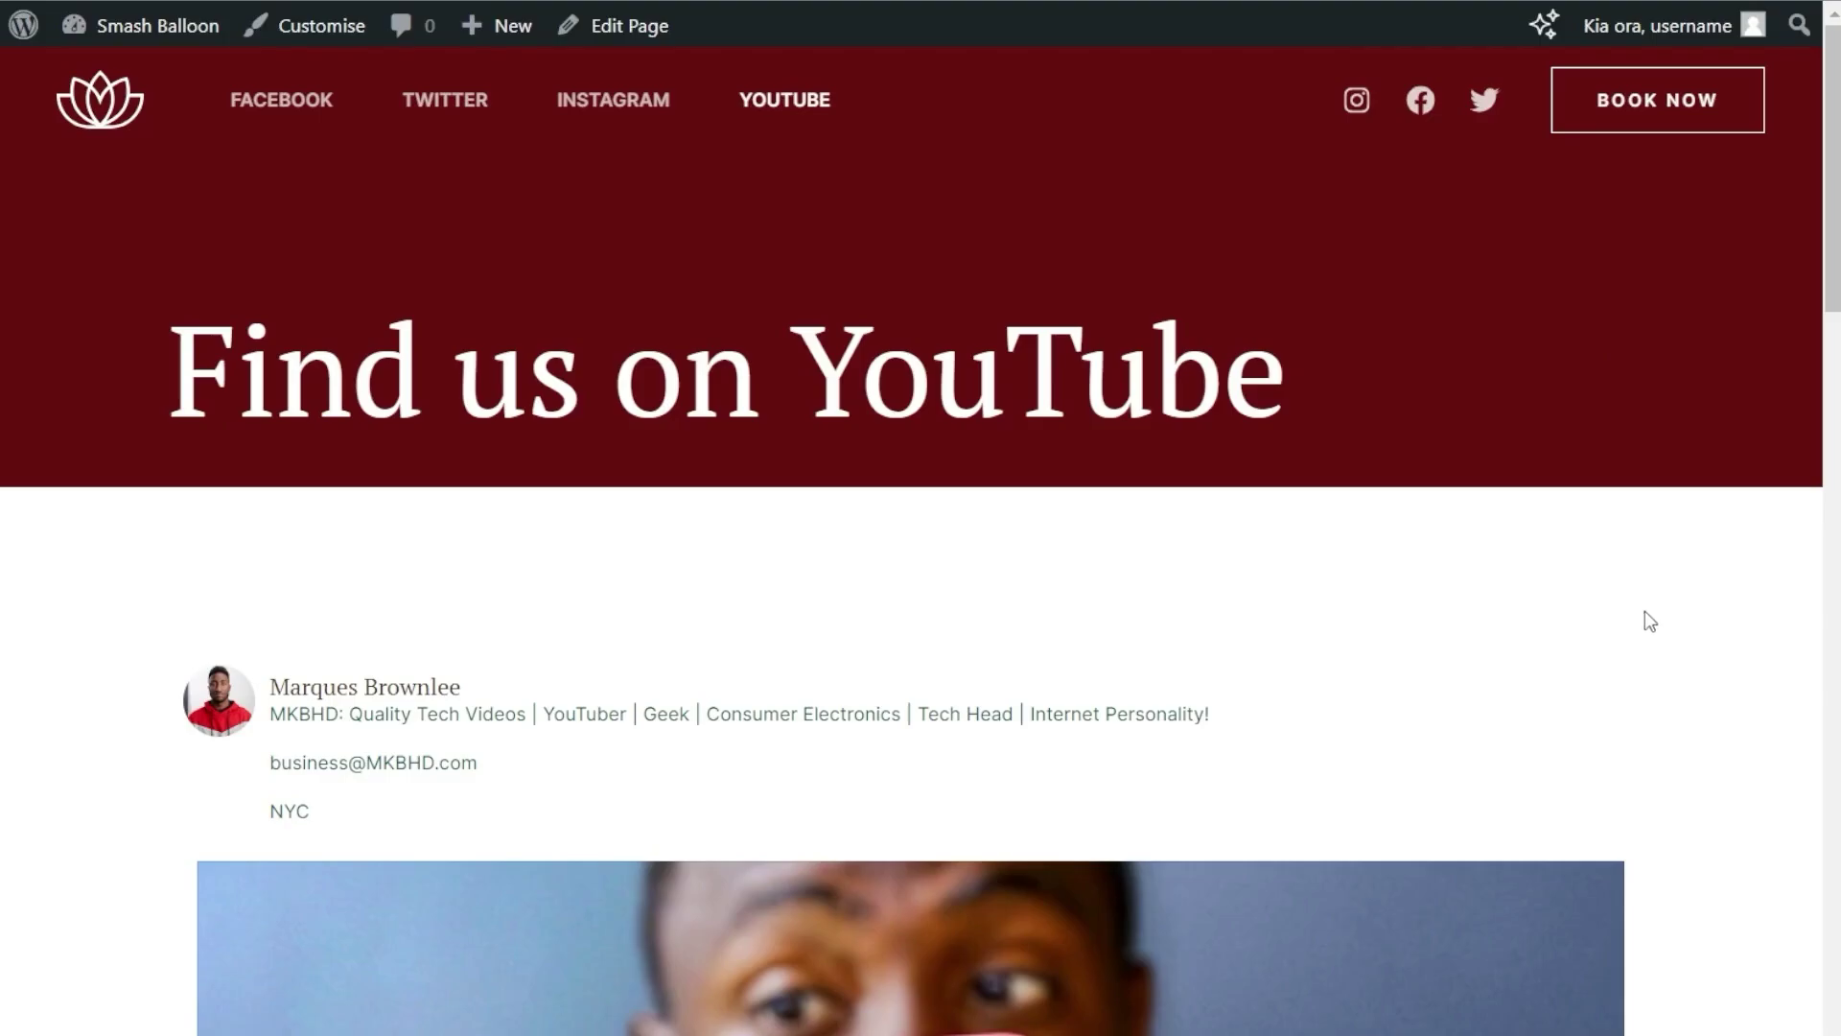
Step: Play the featured video on the live page, then load another feed video and pause it
{"action": "scroll", "coordinate": [1653, 616], "scroll_direction": "down", "scroll_amount": 3}
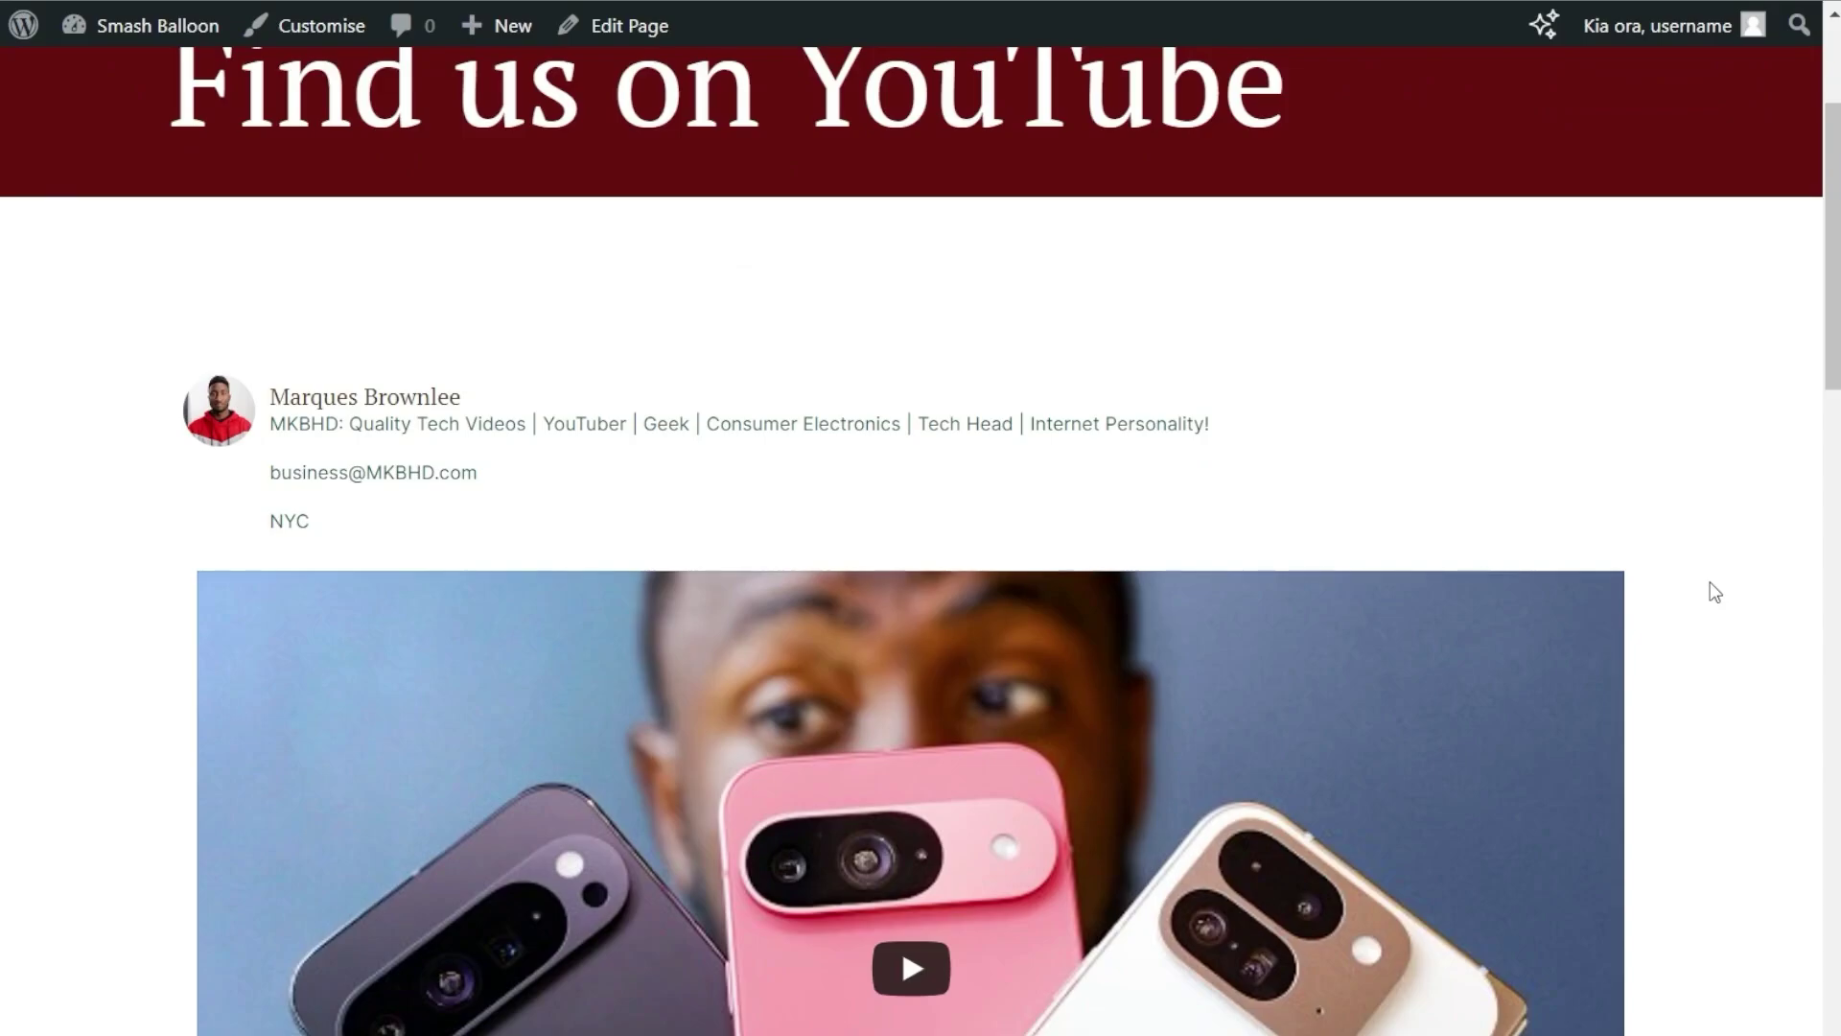
{"action": "scroll", "coordinate": [1714, 592], "scroll_direction": "down", "scroll_amount": 2}
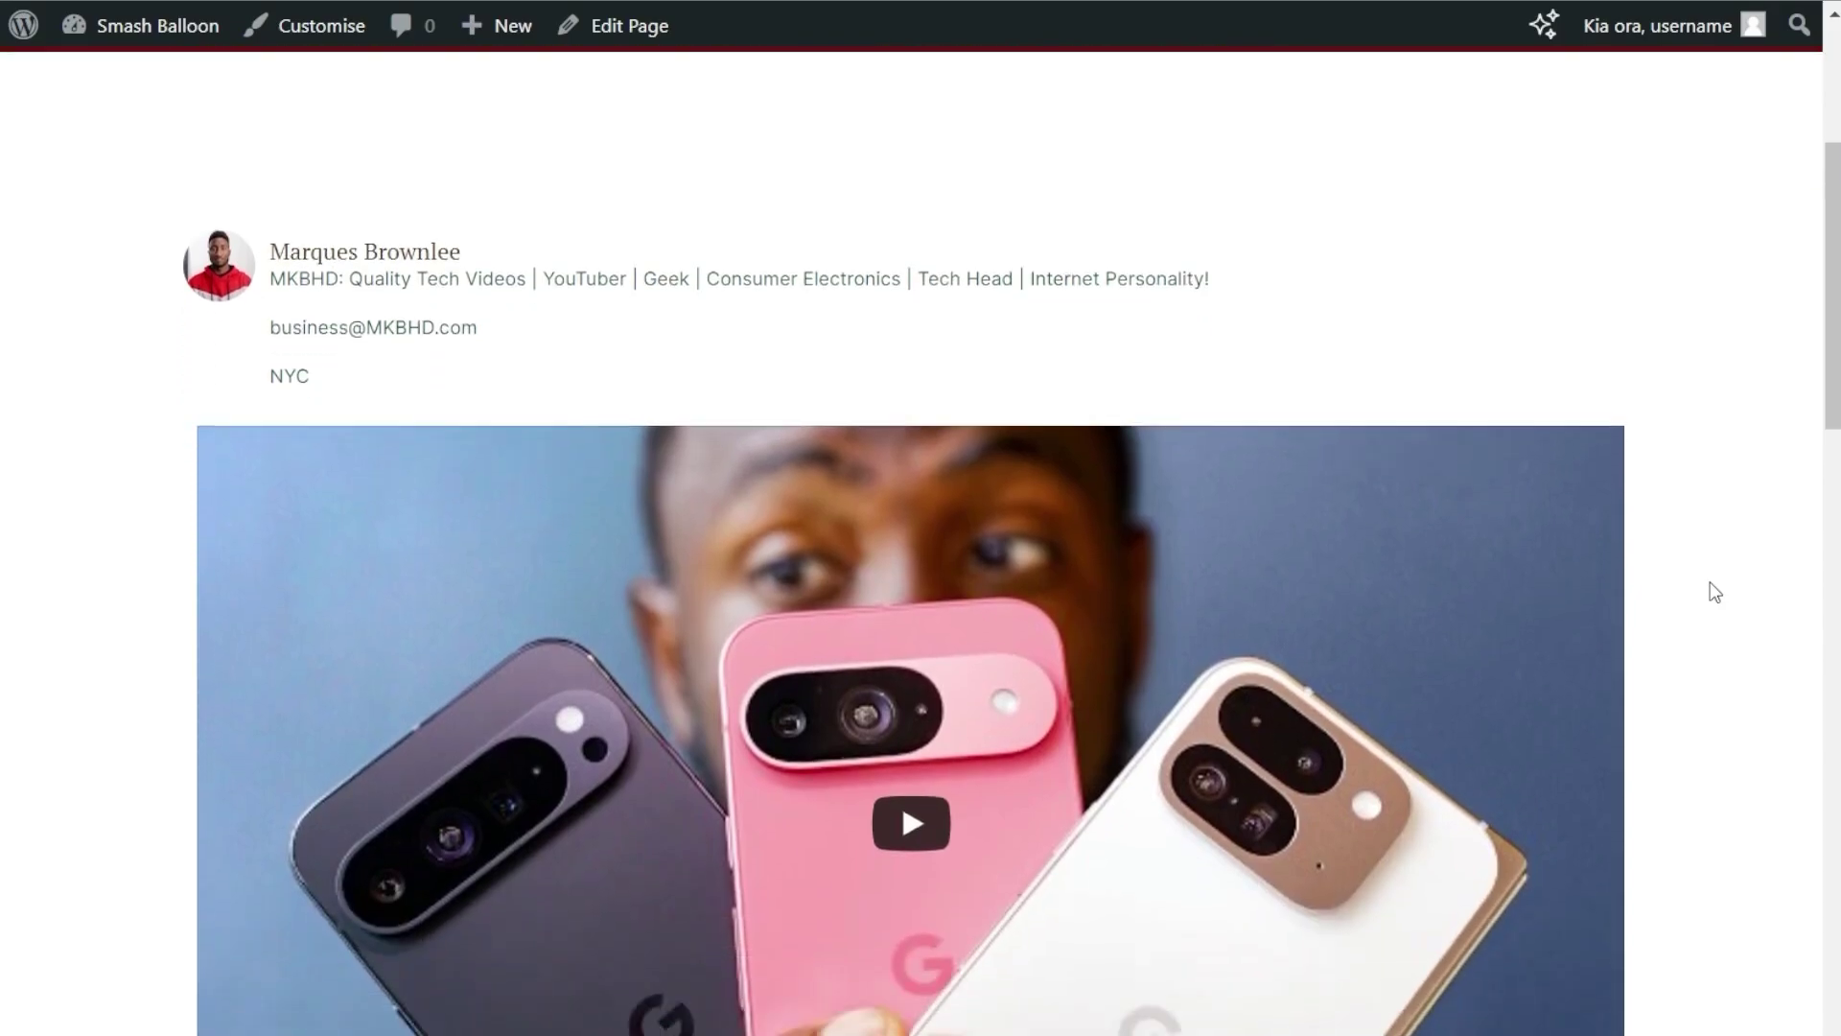
{"action": "scroll", "coordinate": [1714, 592], "scroll_direction": "down", "scroll_amount": 3}
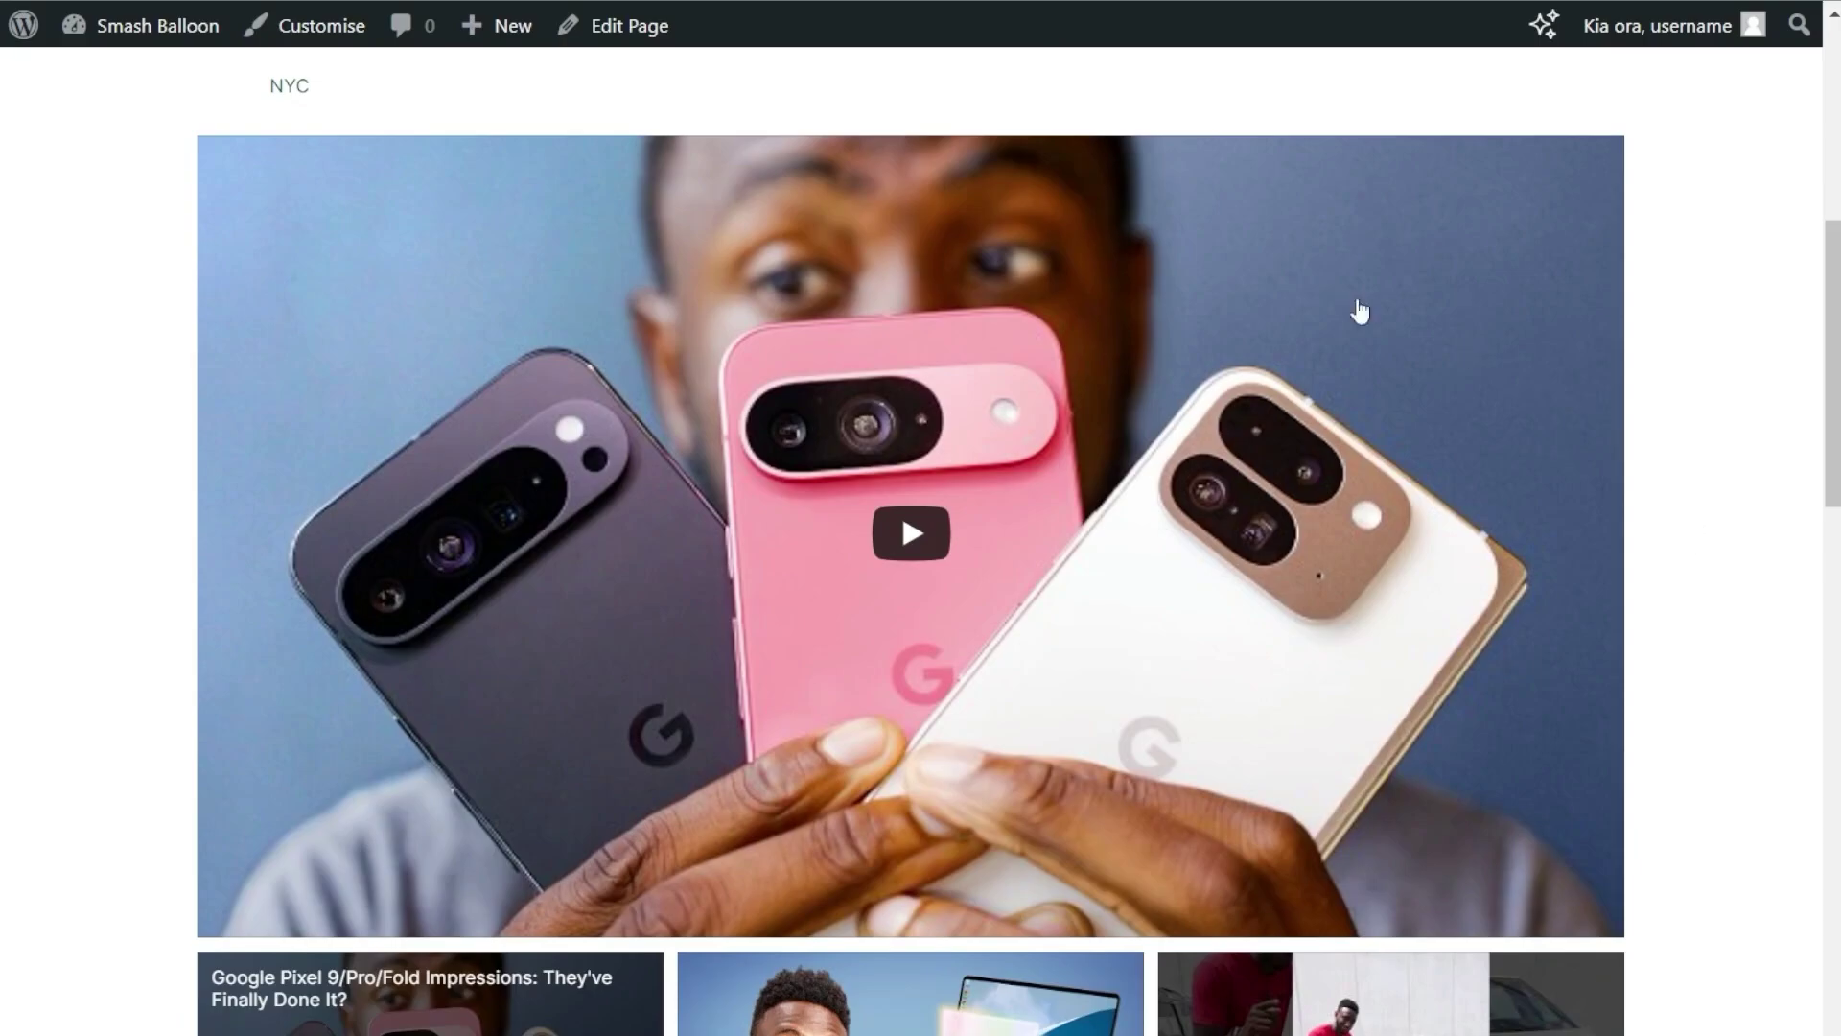
{"action": "left_click", "coordinate": [1268, 298]}
{"action": "scroll", "coordinate": [1253, 641], "scroll_direction": "down", "scroll_amount": 5}
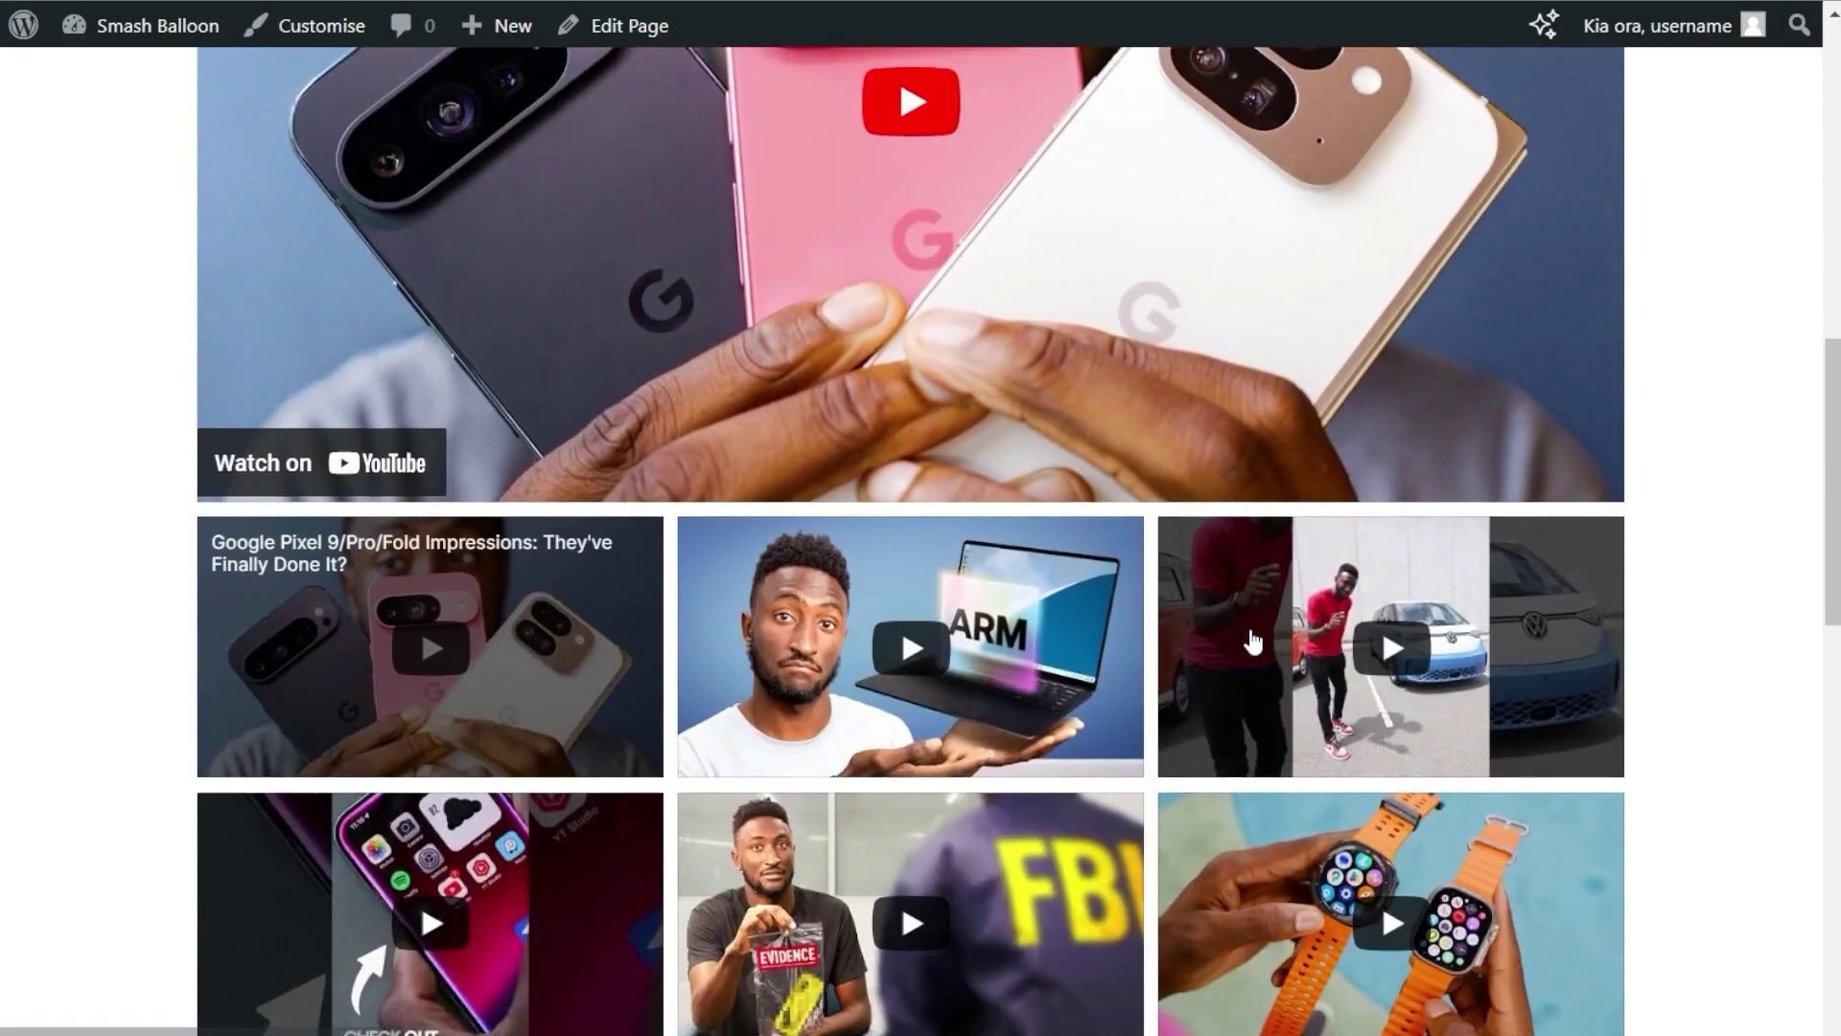
{"action": "scroll", "coordinate": [1253, 640], "scroll_direction": "down", "scroll_amount": 3}
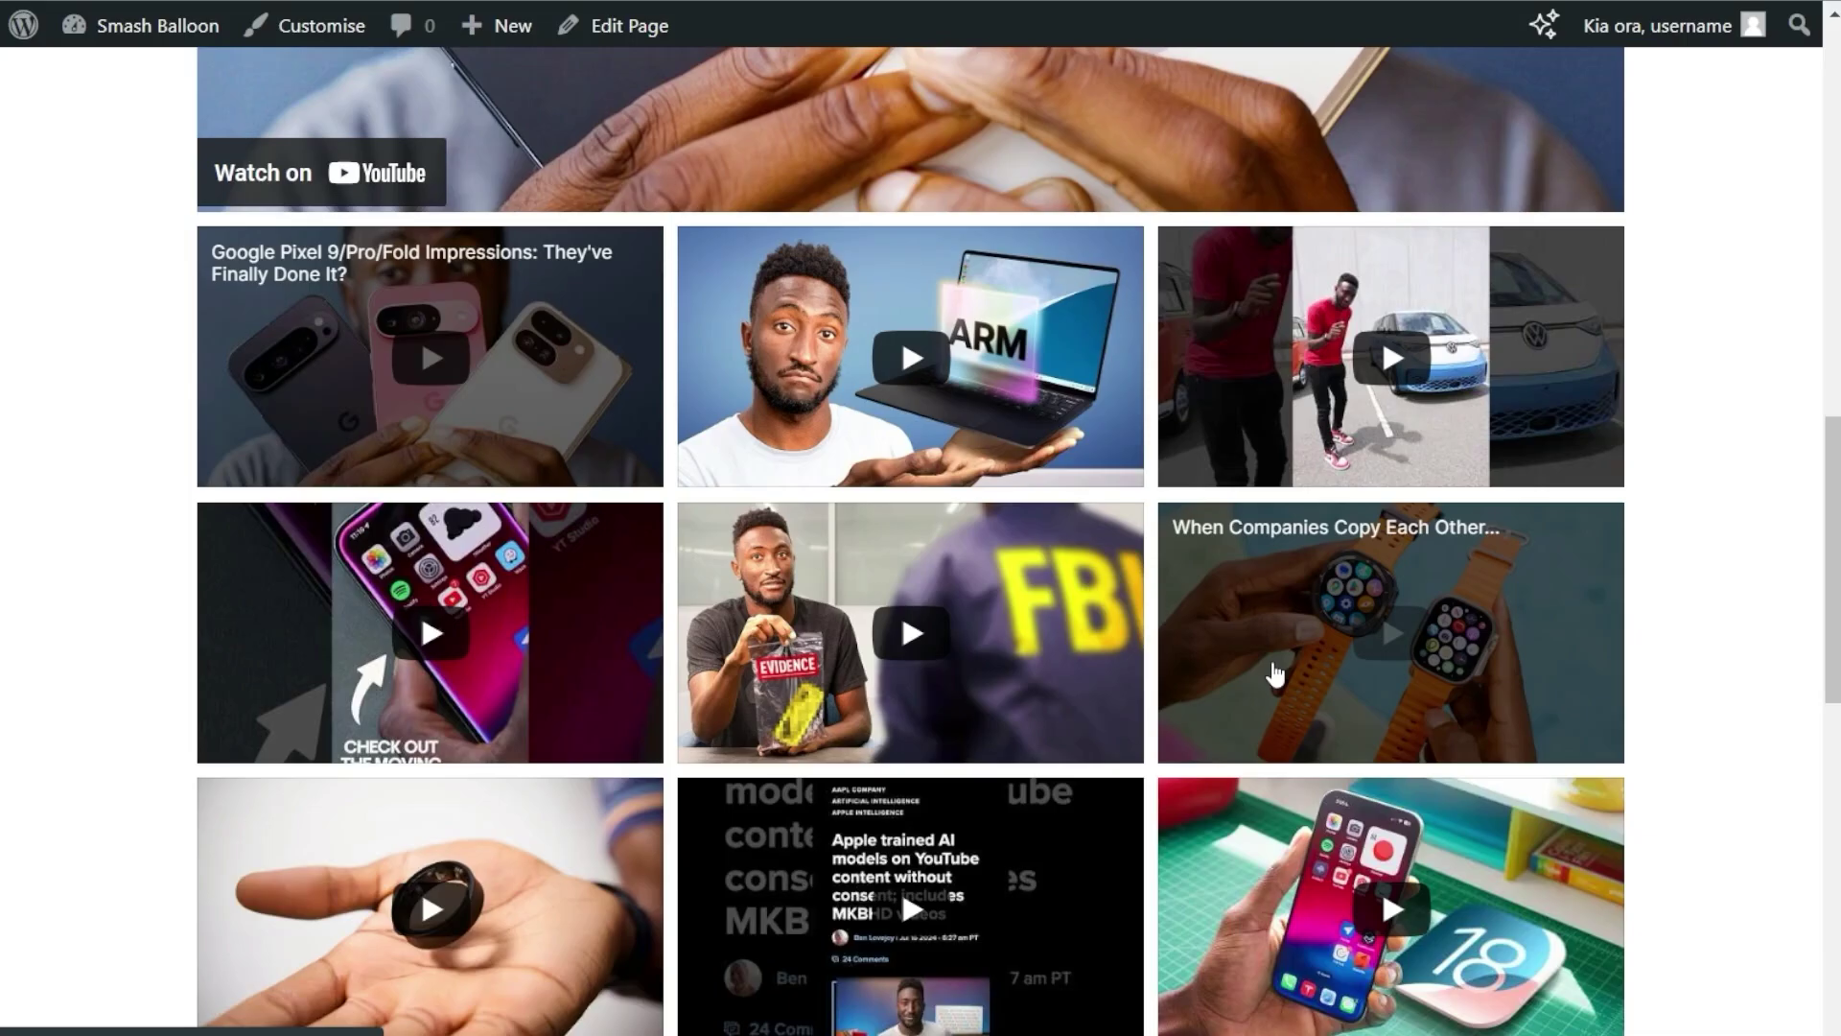
{"action": "left_click", "coordinate": [1276, 676]}
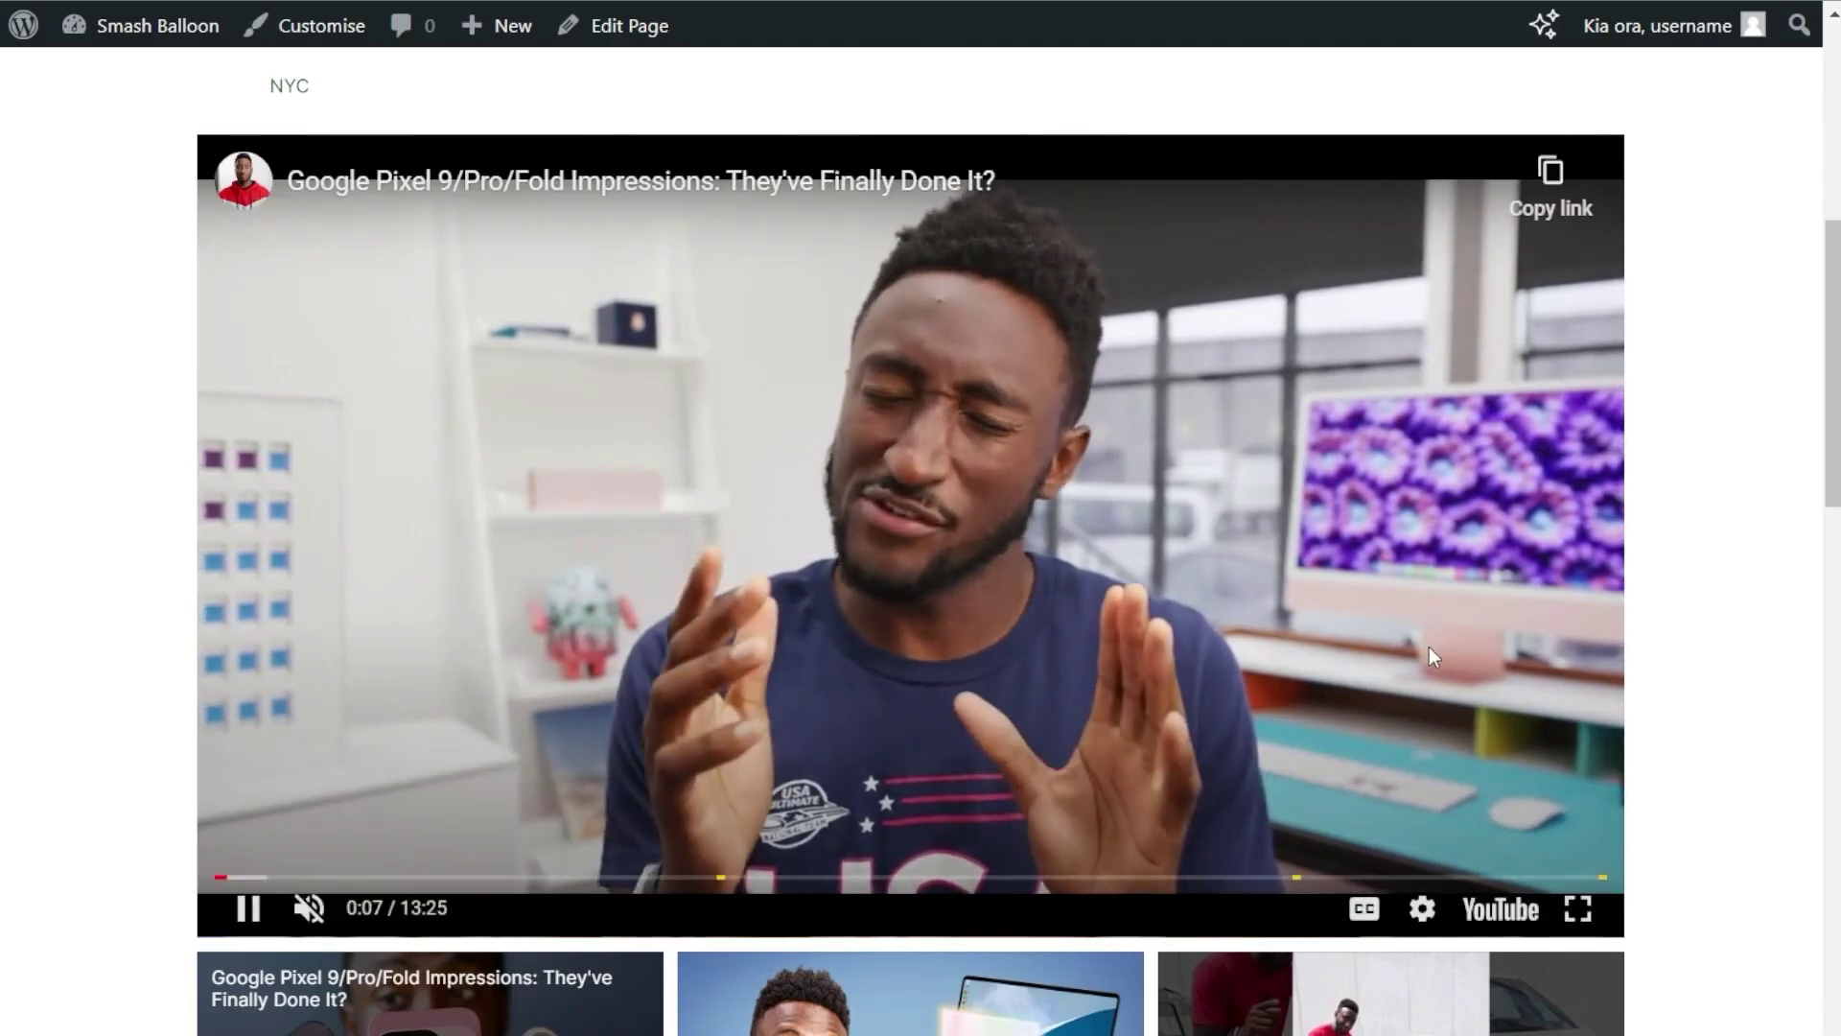
{"action": "left_click", "coordinate": [1430, 648]}
Step: Load more videos into the gallery, then follow the link to subscribe to the channel
{"action": "scroll", "coordinate": [1429, 650], "scroll_direction": "down", "scroll_amount": 15}
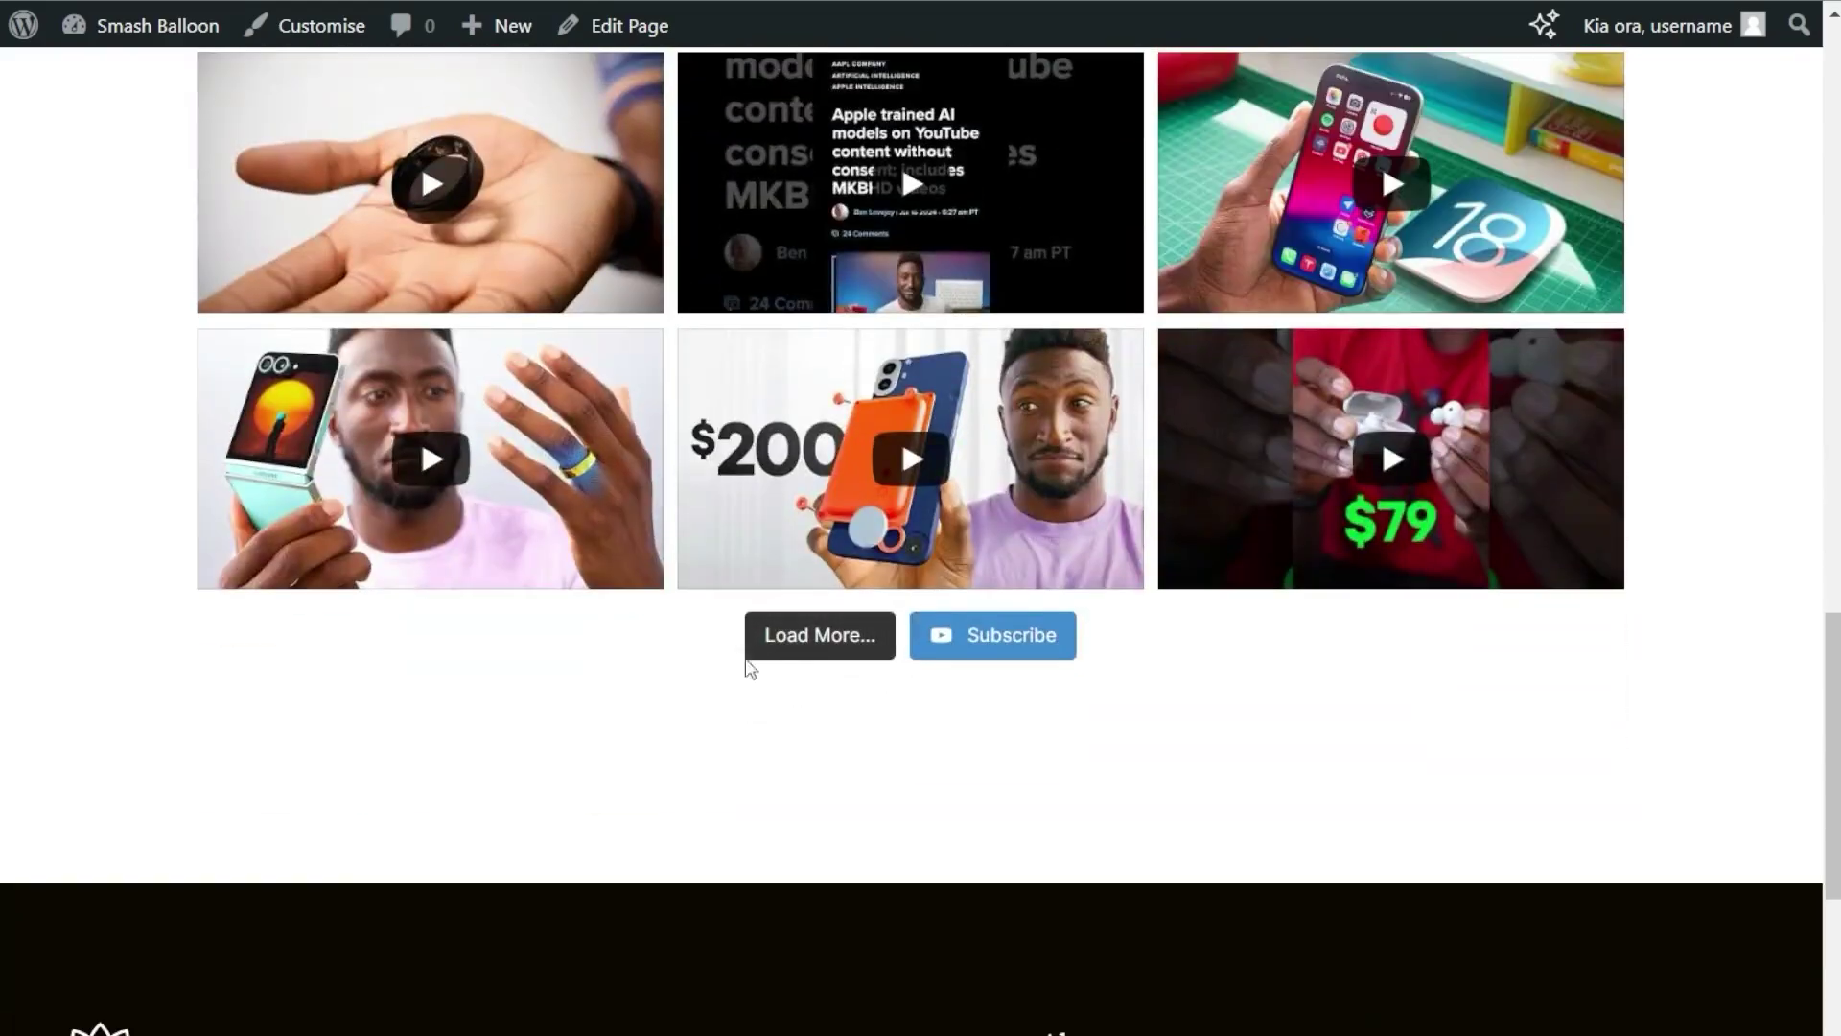
{"action": "left_click", "coordinate": [843, 656]}
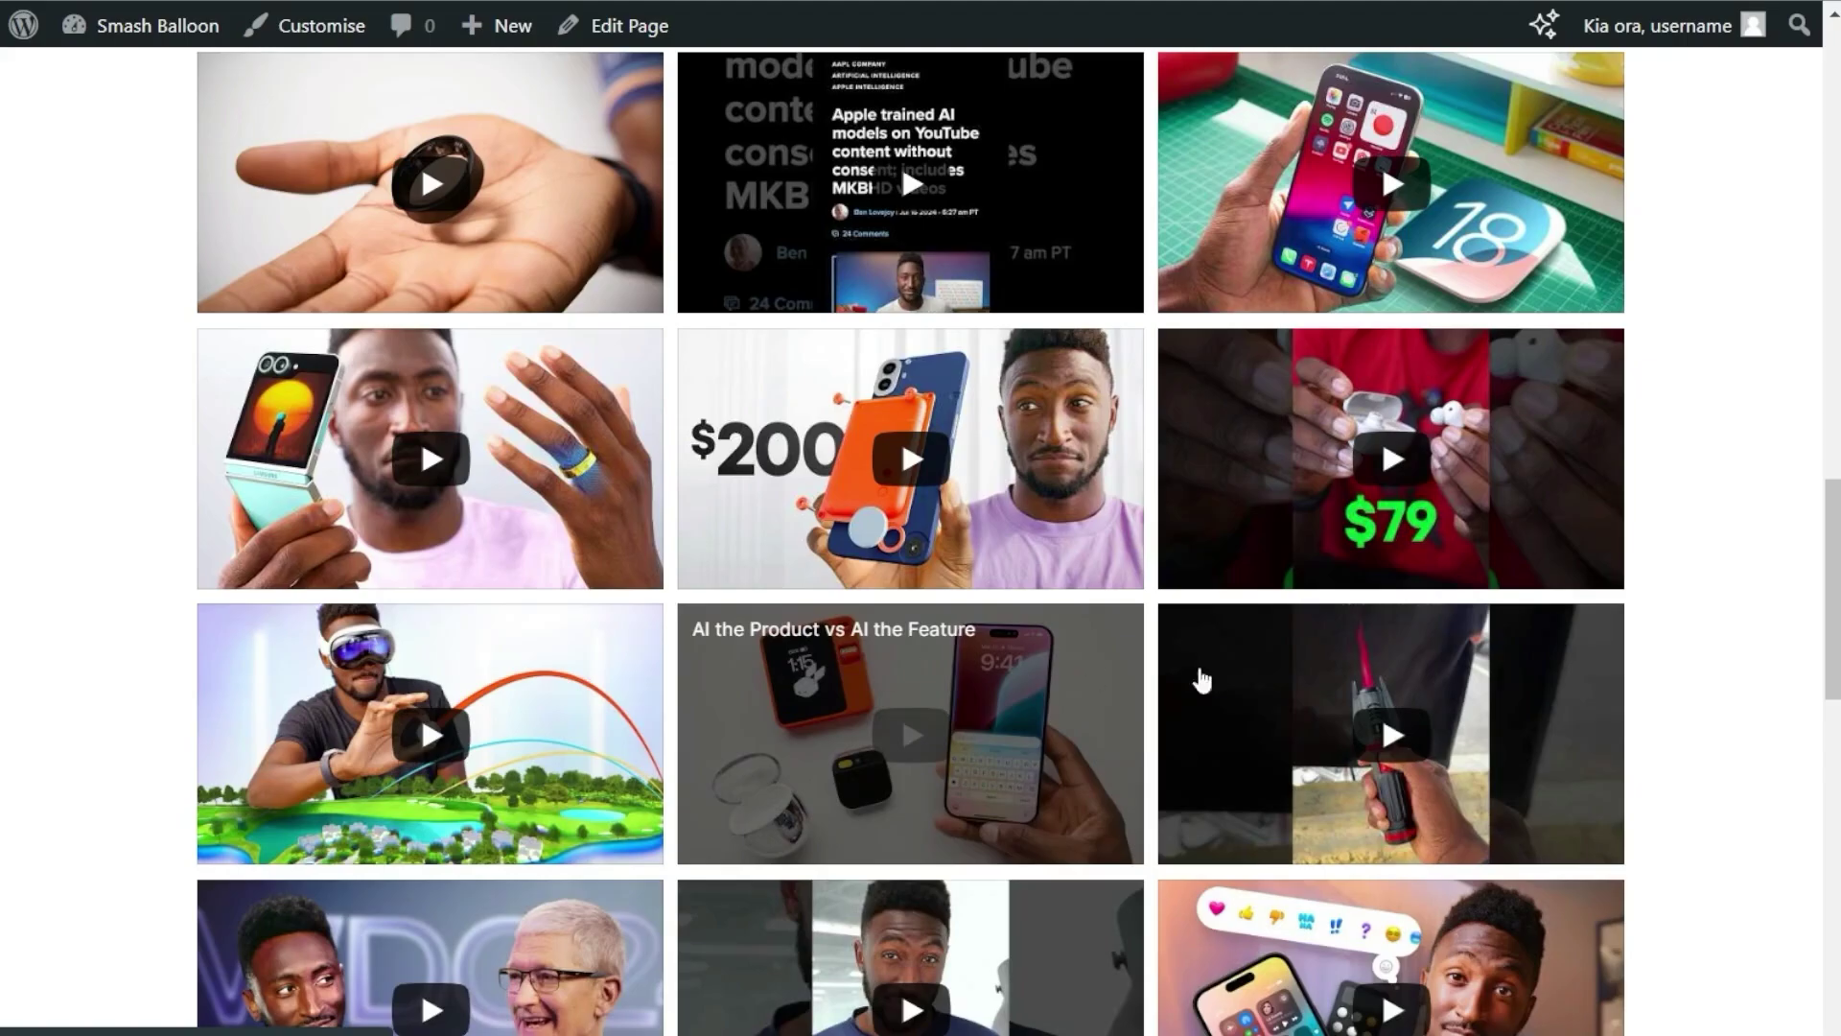
{"action": "scroll", "coordinate": [1620, 696], "scroll_direction": "down", "scroll_amount": 5}
{"action": "scroll", "coordinate": [1637, 694], "scroll_direction": "down", "scroll_amount": 5}
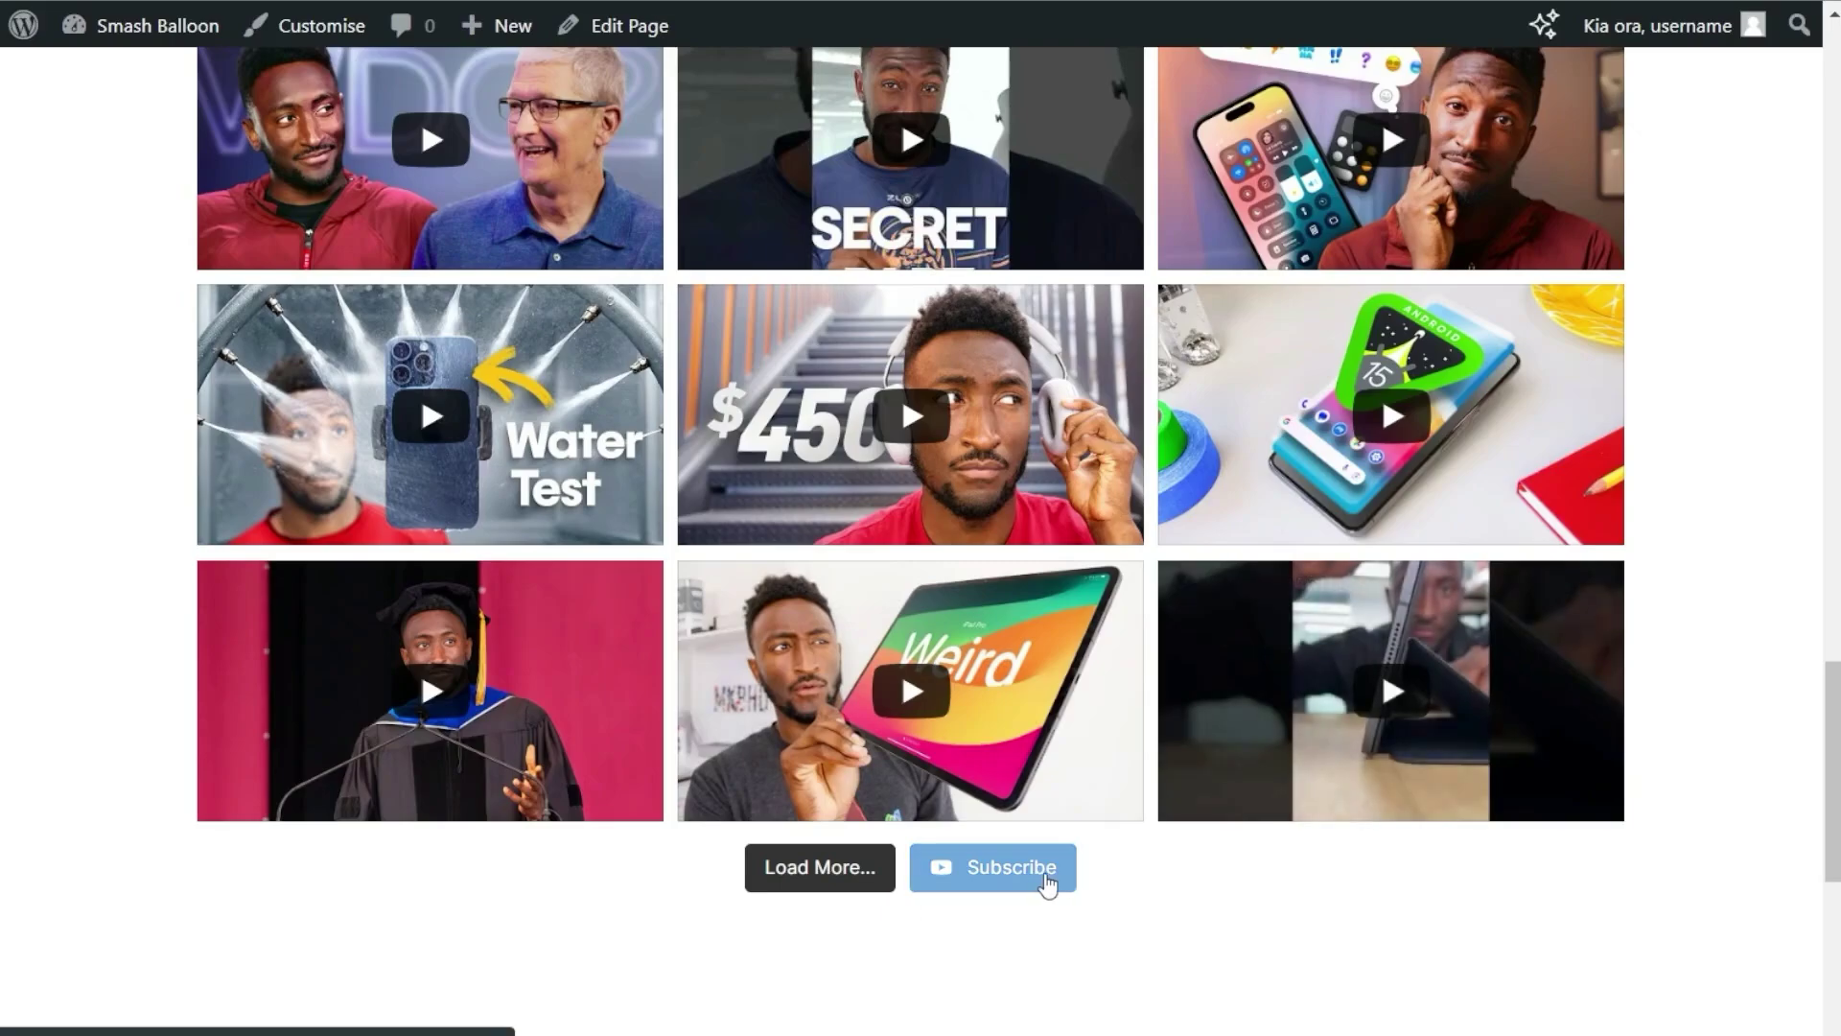
{"action": "left_click", "coordinate": [1043, 882]}
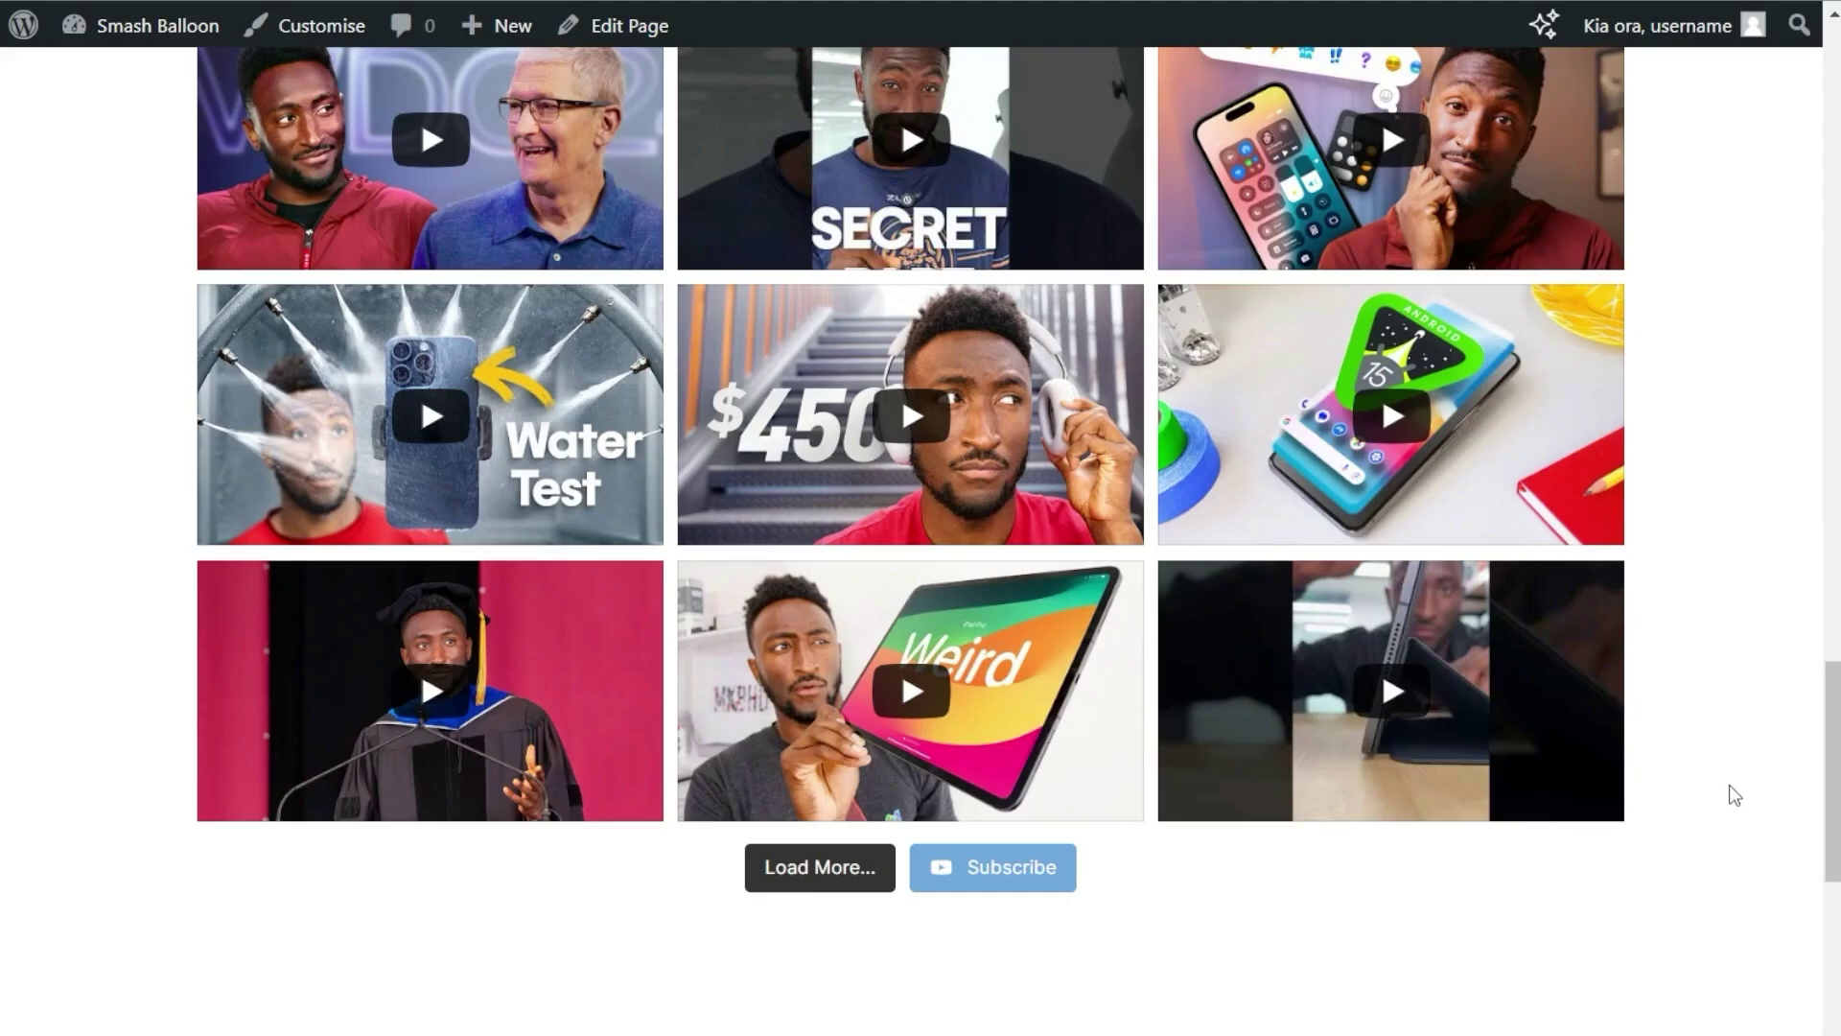
{"action": "scroll", "coordinate": [1740, 781], "scroll_direction": "up", "scroll_amount": 10}
{"action": "scroll", "coordinate": [1745, 765], "scroll_direction": "up", "scroll_amount": 6}
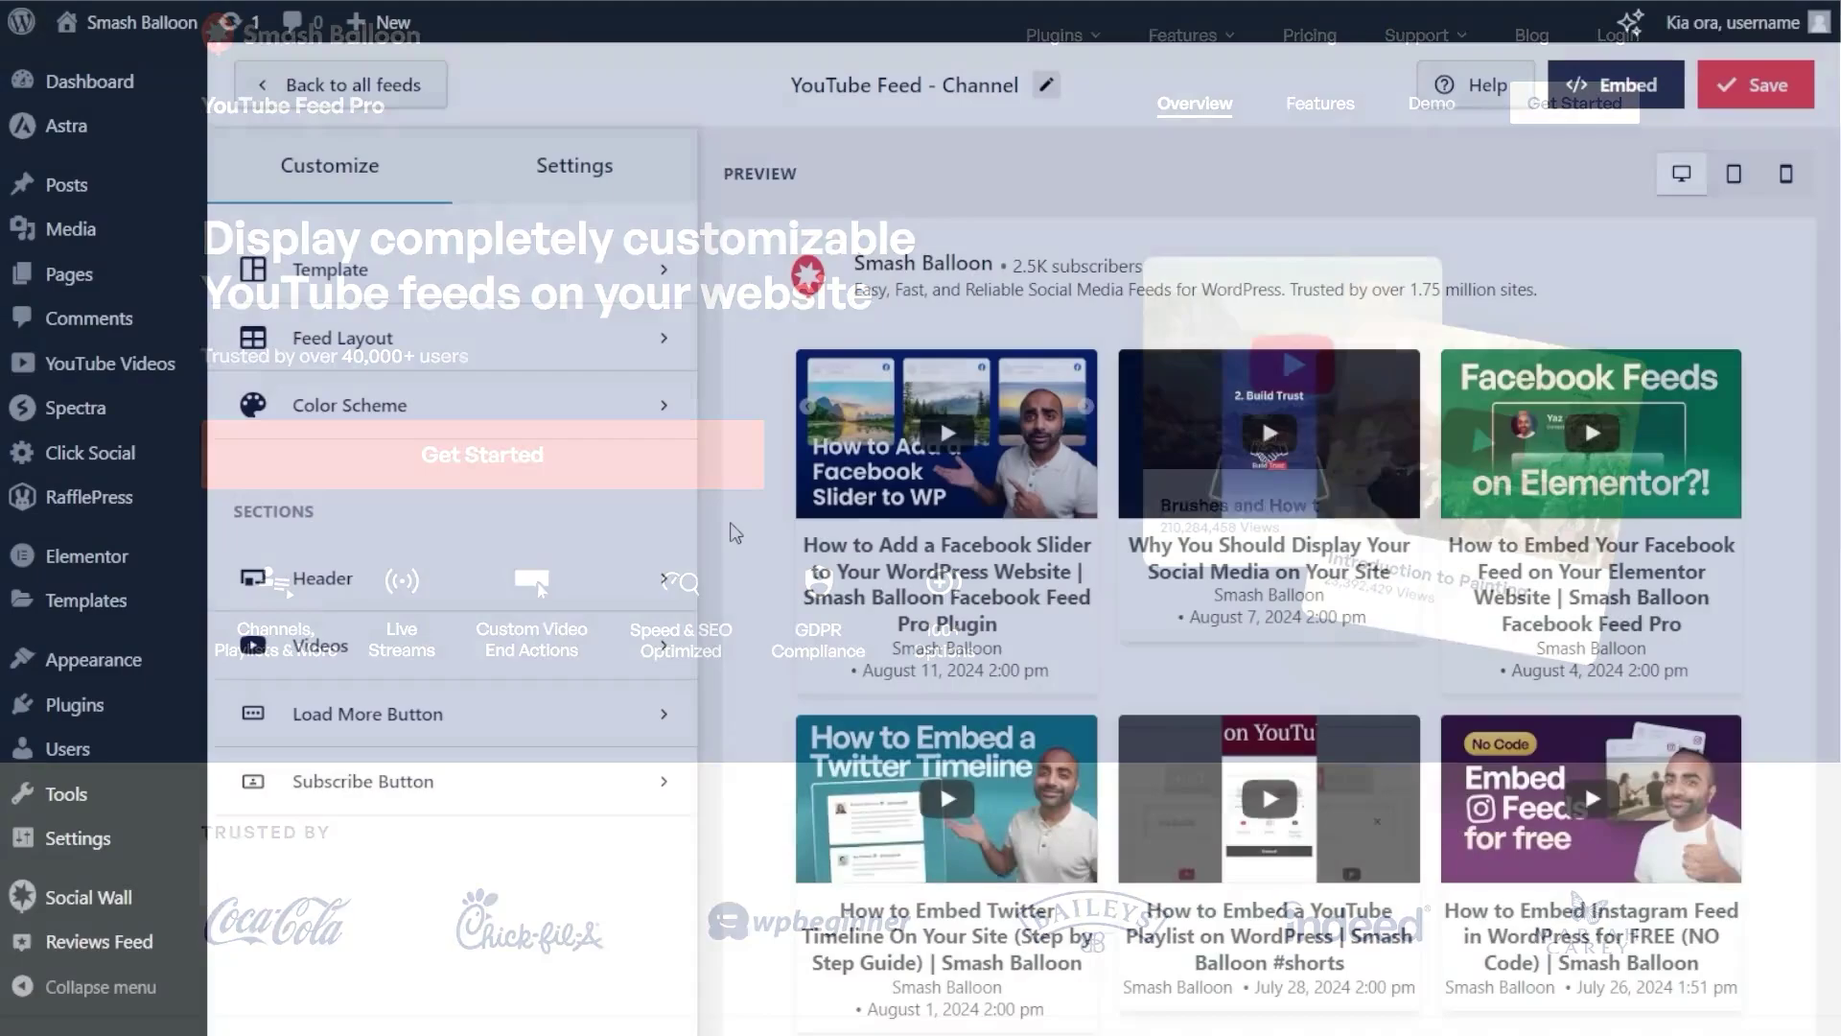
Step: Switch the Feed Layout to Carousel and advance the preview six videos
{"action": "scroll", "coordinate": [732, 531], "scroll_direction": "down", "scroll_amount": 5}
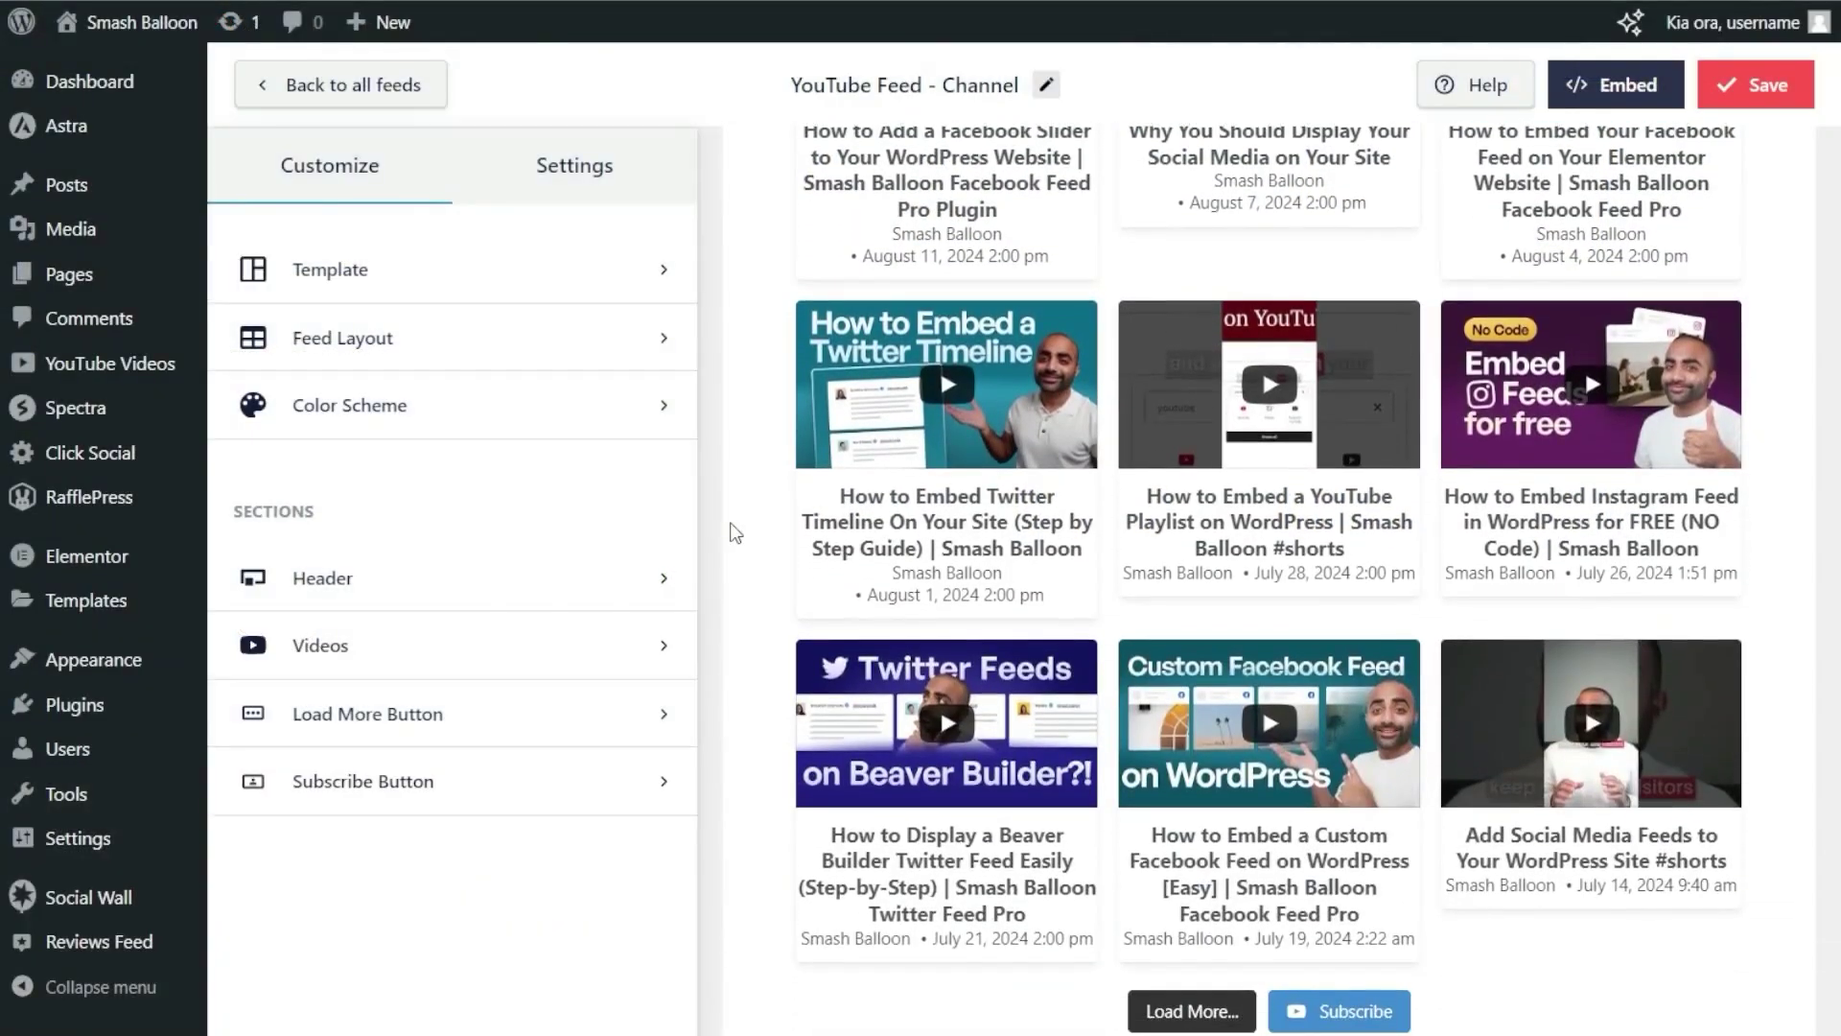
{"action": "scroll", "coordinate": [731, 530], "scroll_direction": "up", "scroll_amount": 5}
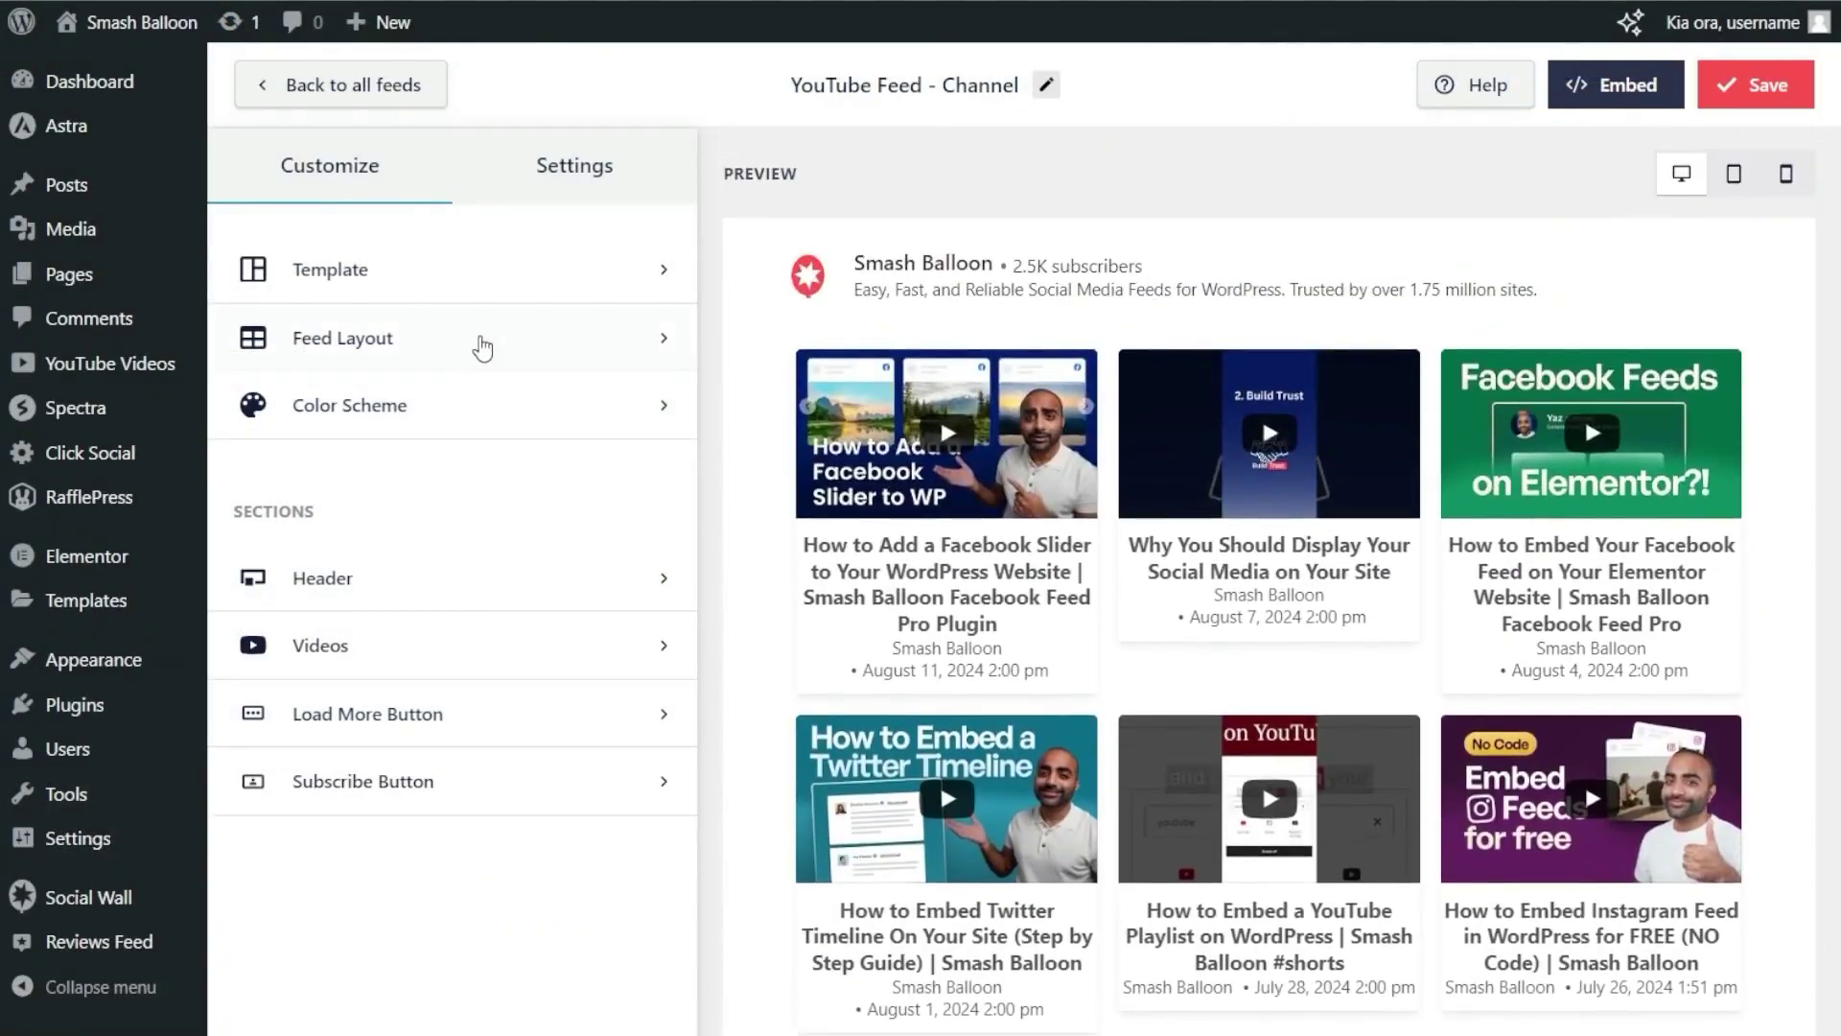
{"action": "left_click", "coordinate": [481, 348]}
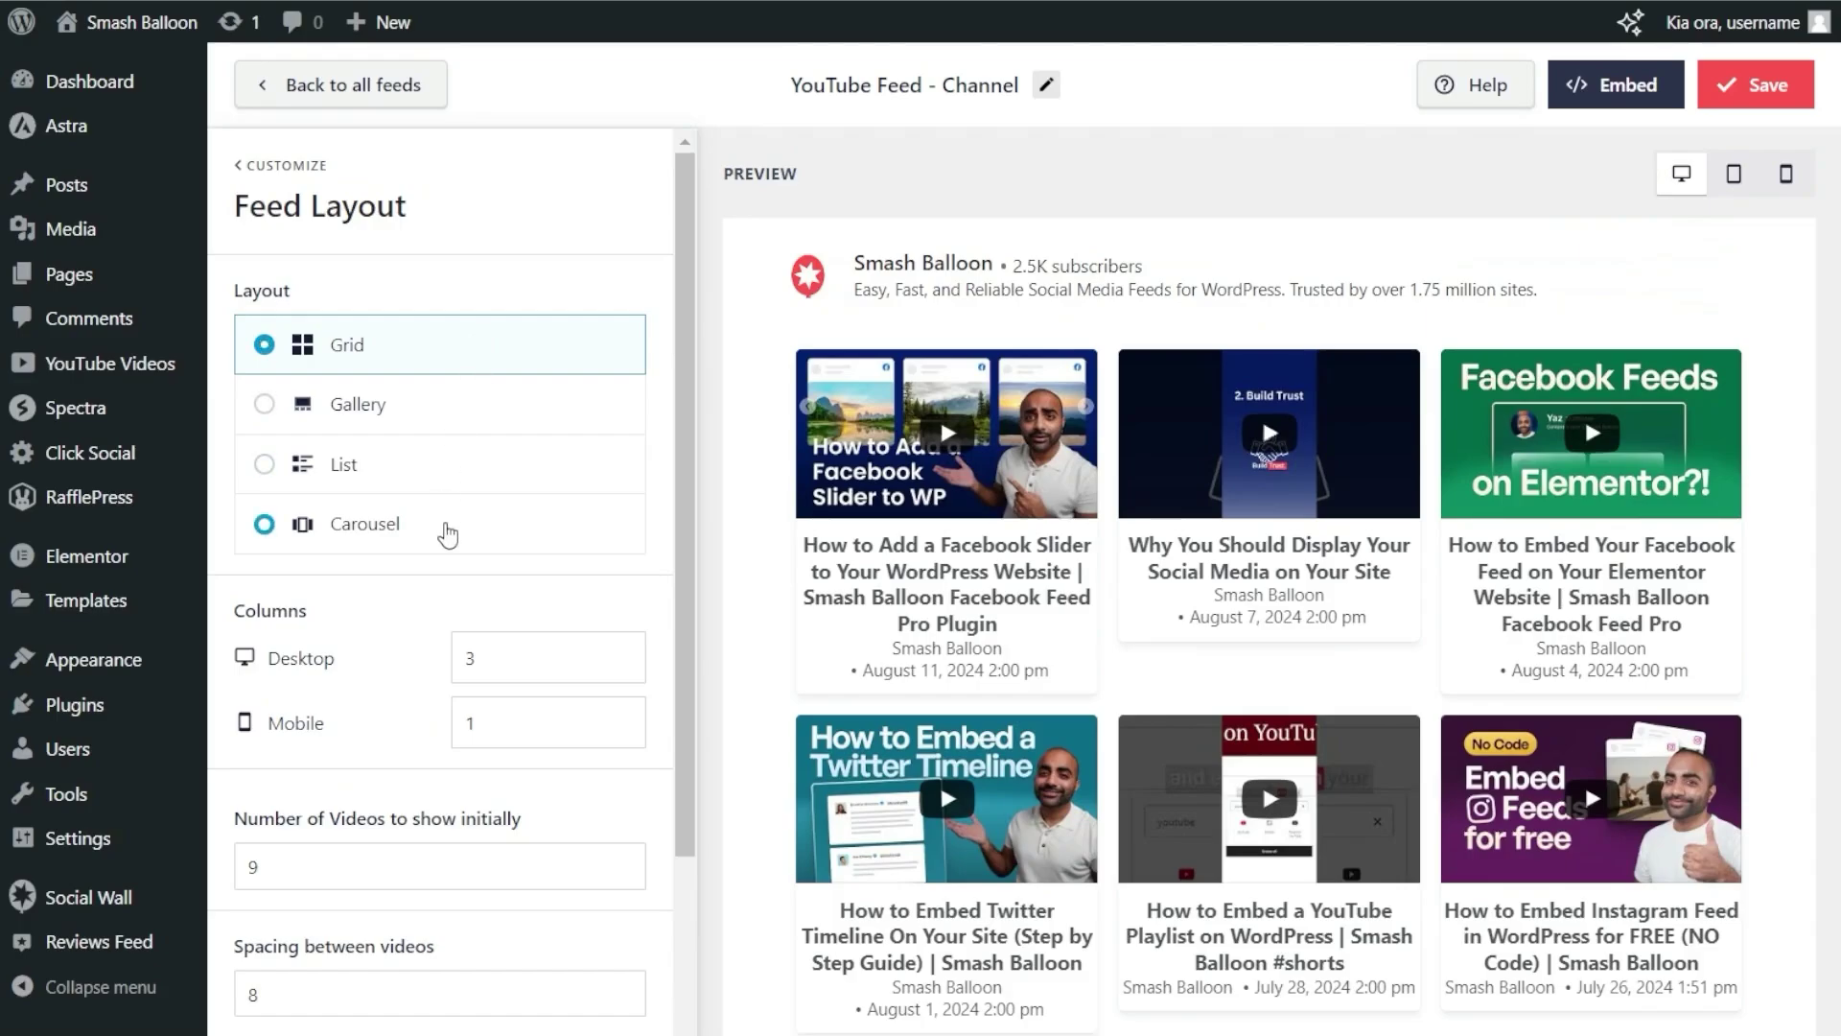
{"action": "left_click", "coordinate": [447, 535]}
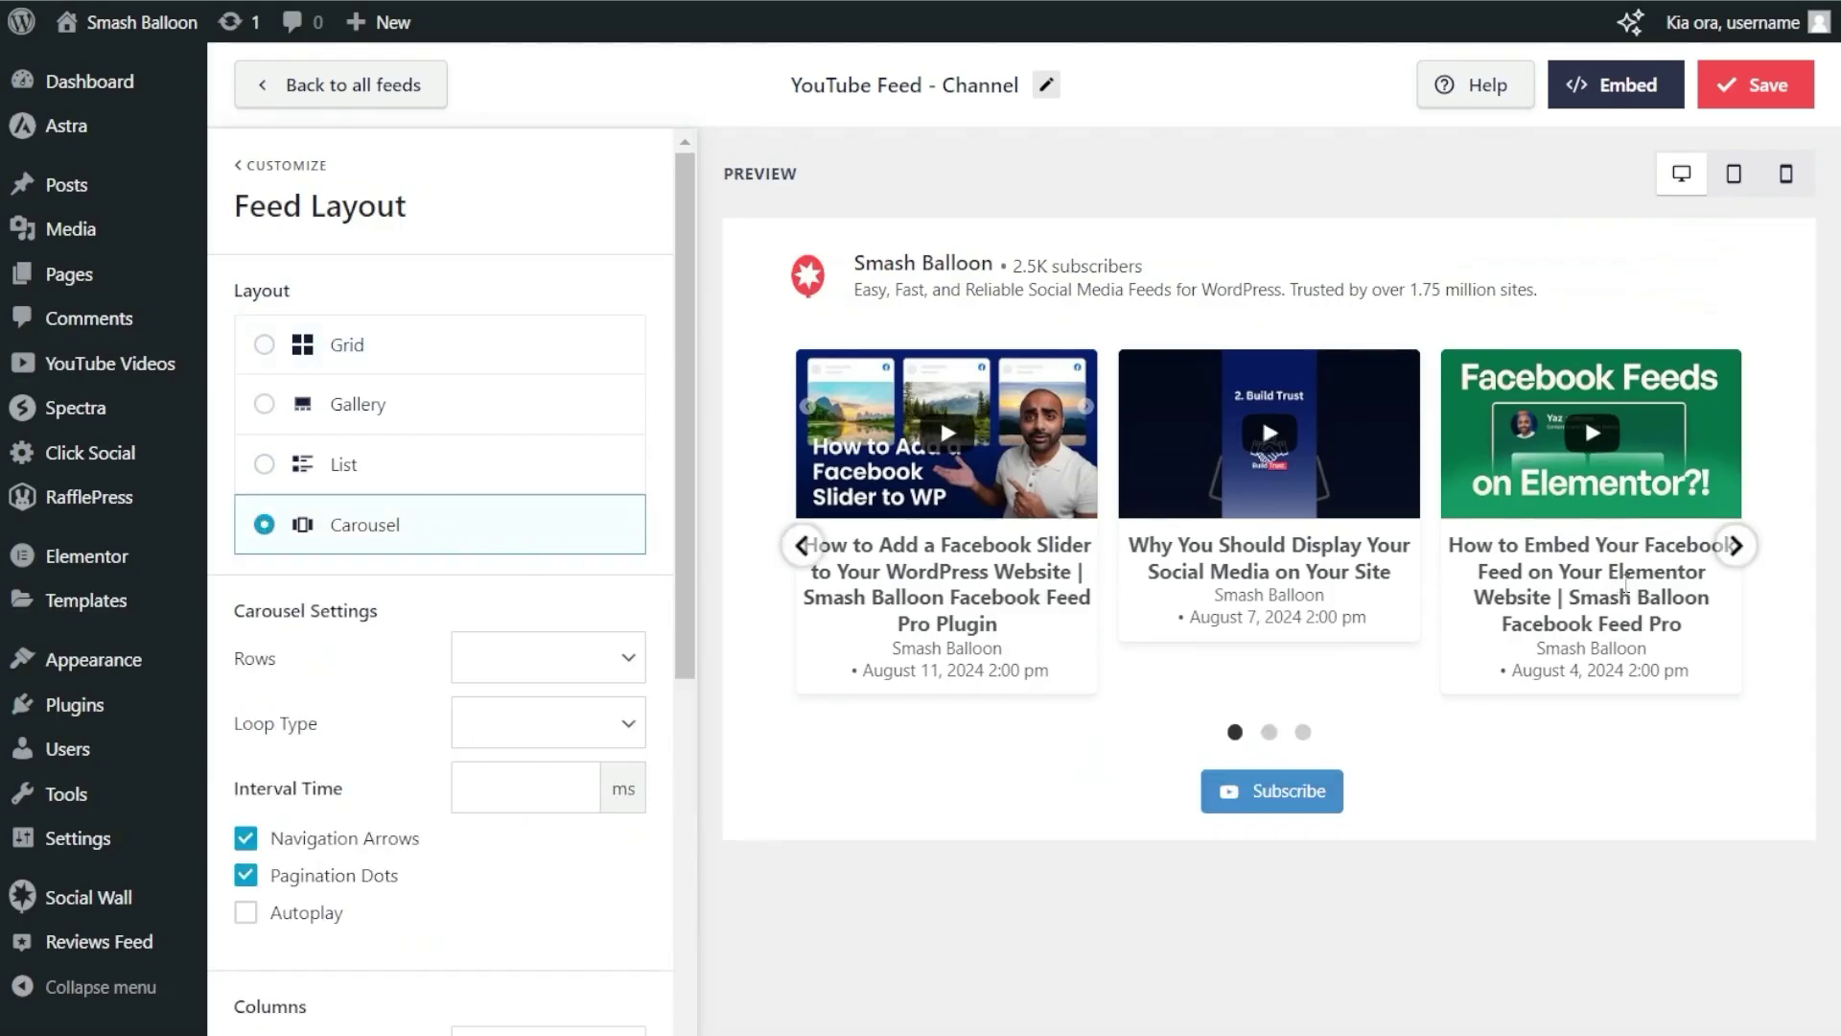
{"action": "left_click", "coordinate": [1749, 552]}
{"action": "left_click", "coordinate": [1749, 552]}
{"action": "left_click", "coordinate": [1749, 552]}
{"action": "left_click", "coordinate": [1749, 552]}
{"action": "left_click", "coordinate": [1749, 553]}
{"action": "left_click", "coordinate": [1749, 553]}
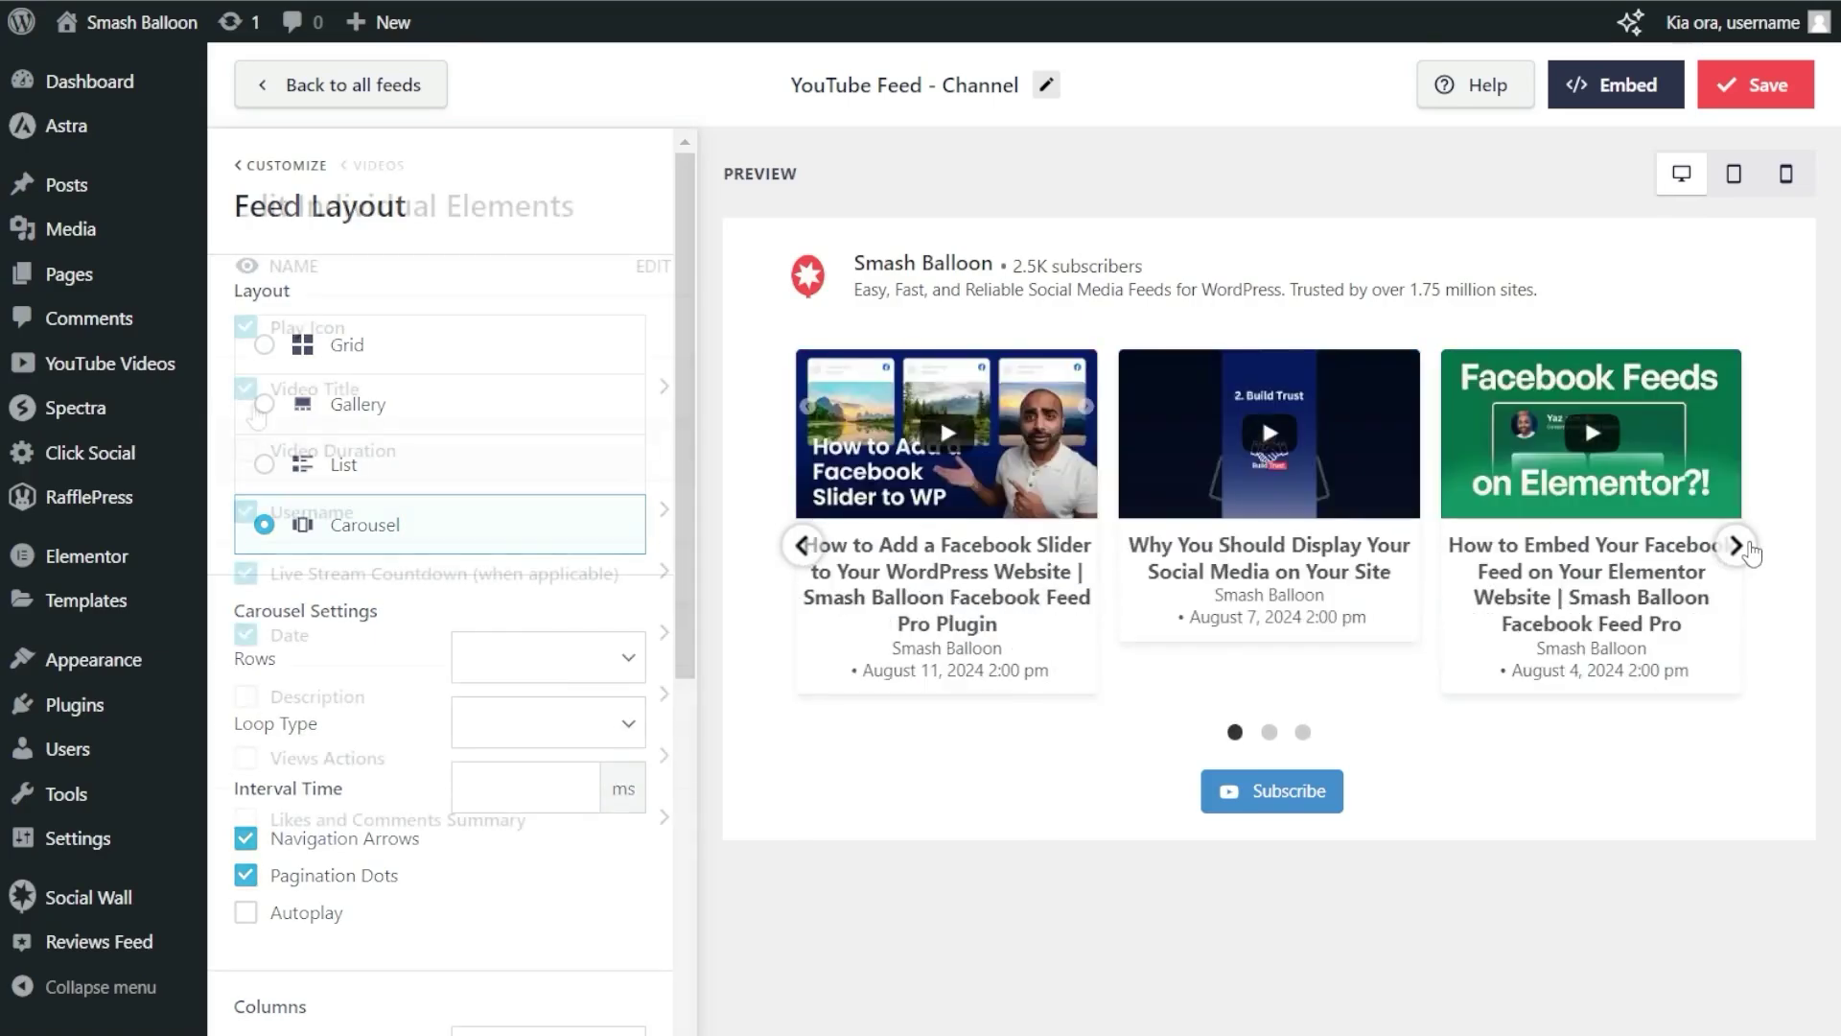
Step: Toggle Video Title off and back on, then start entering allowed words under Filters and Moderation
{"action": "left_click", "coordinate": [251, 398]}
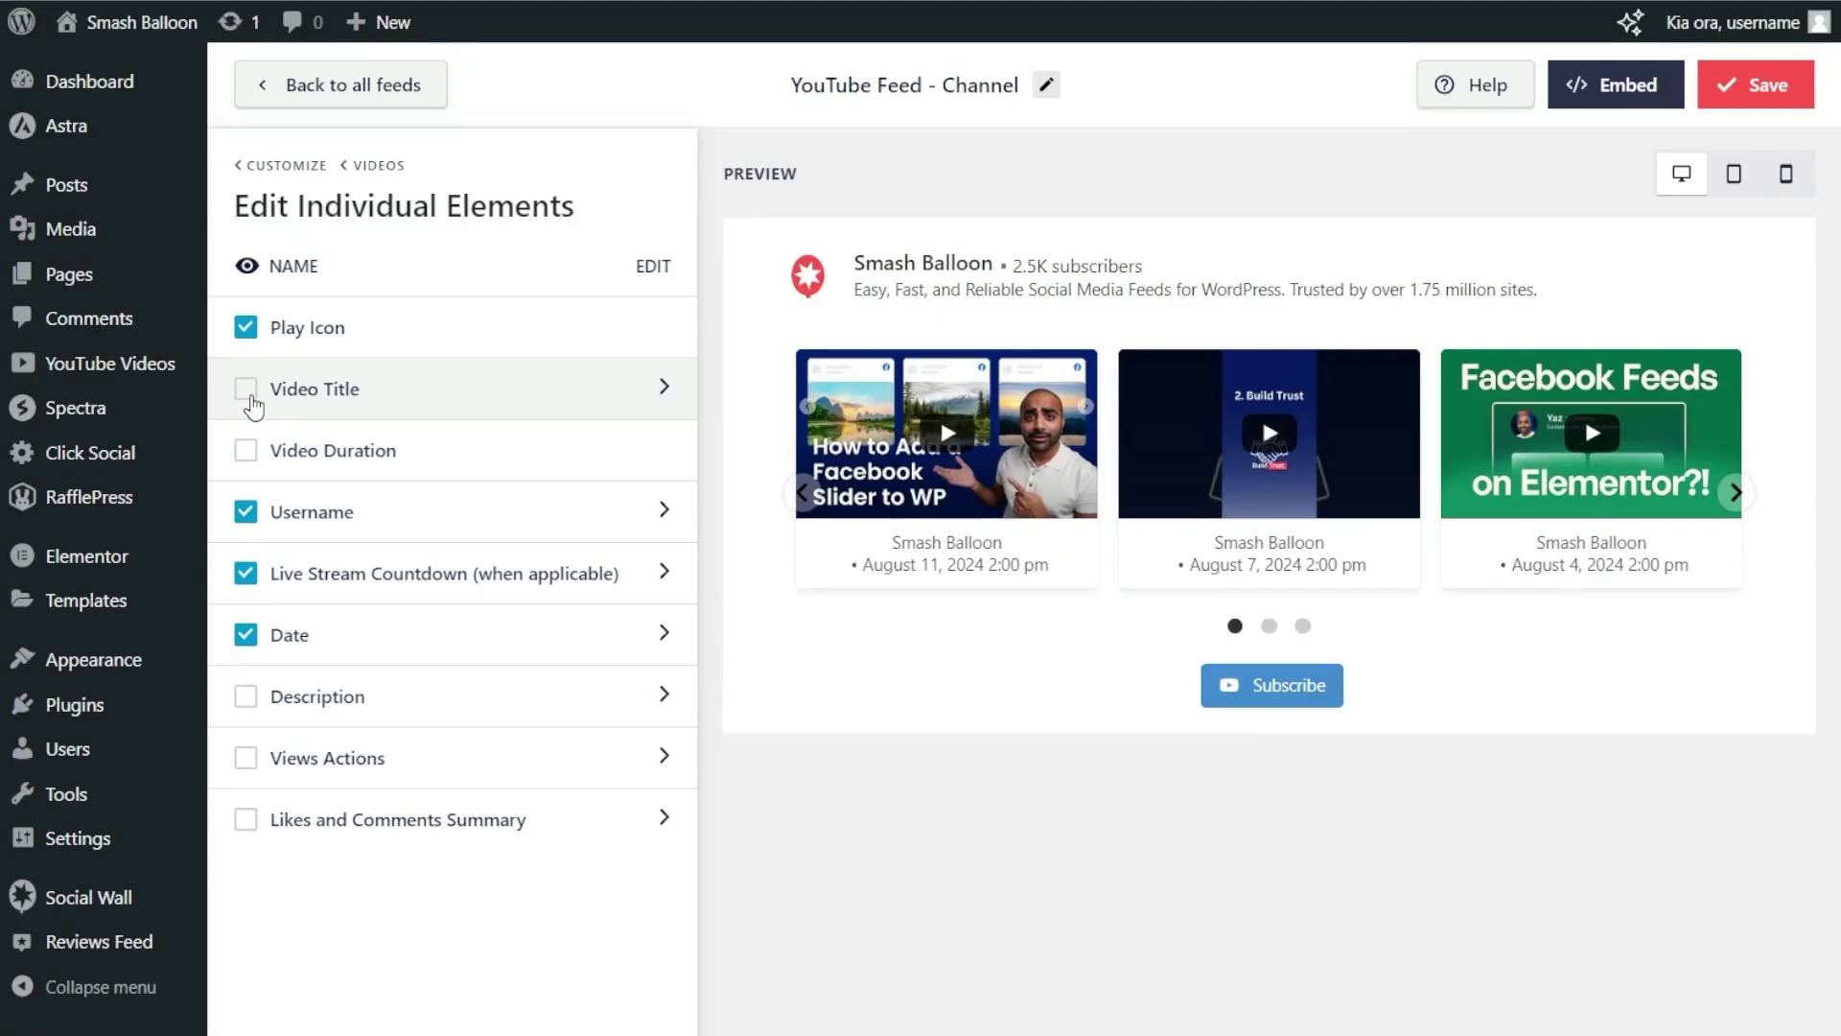
{"action": "left_click", "coordinate": [251, 399]}
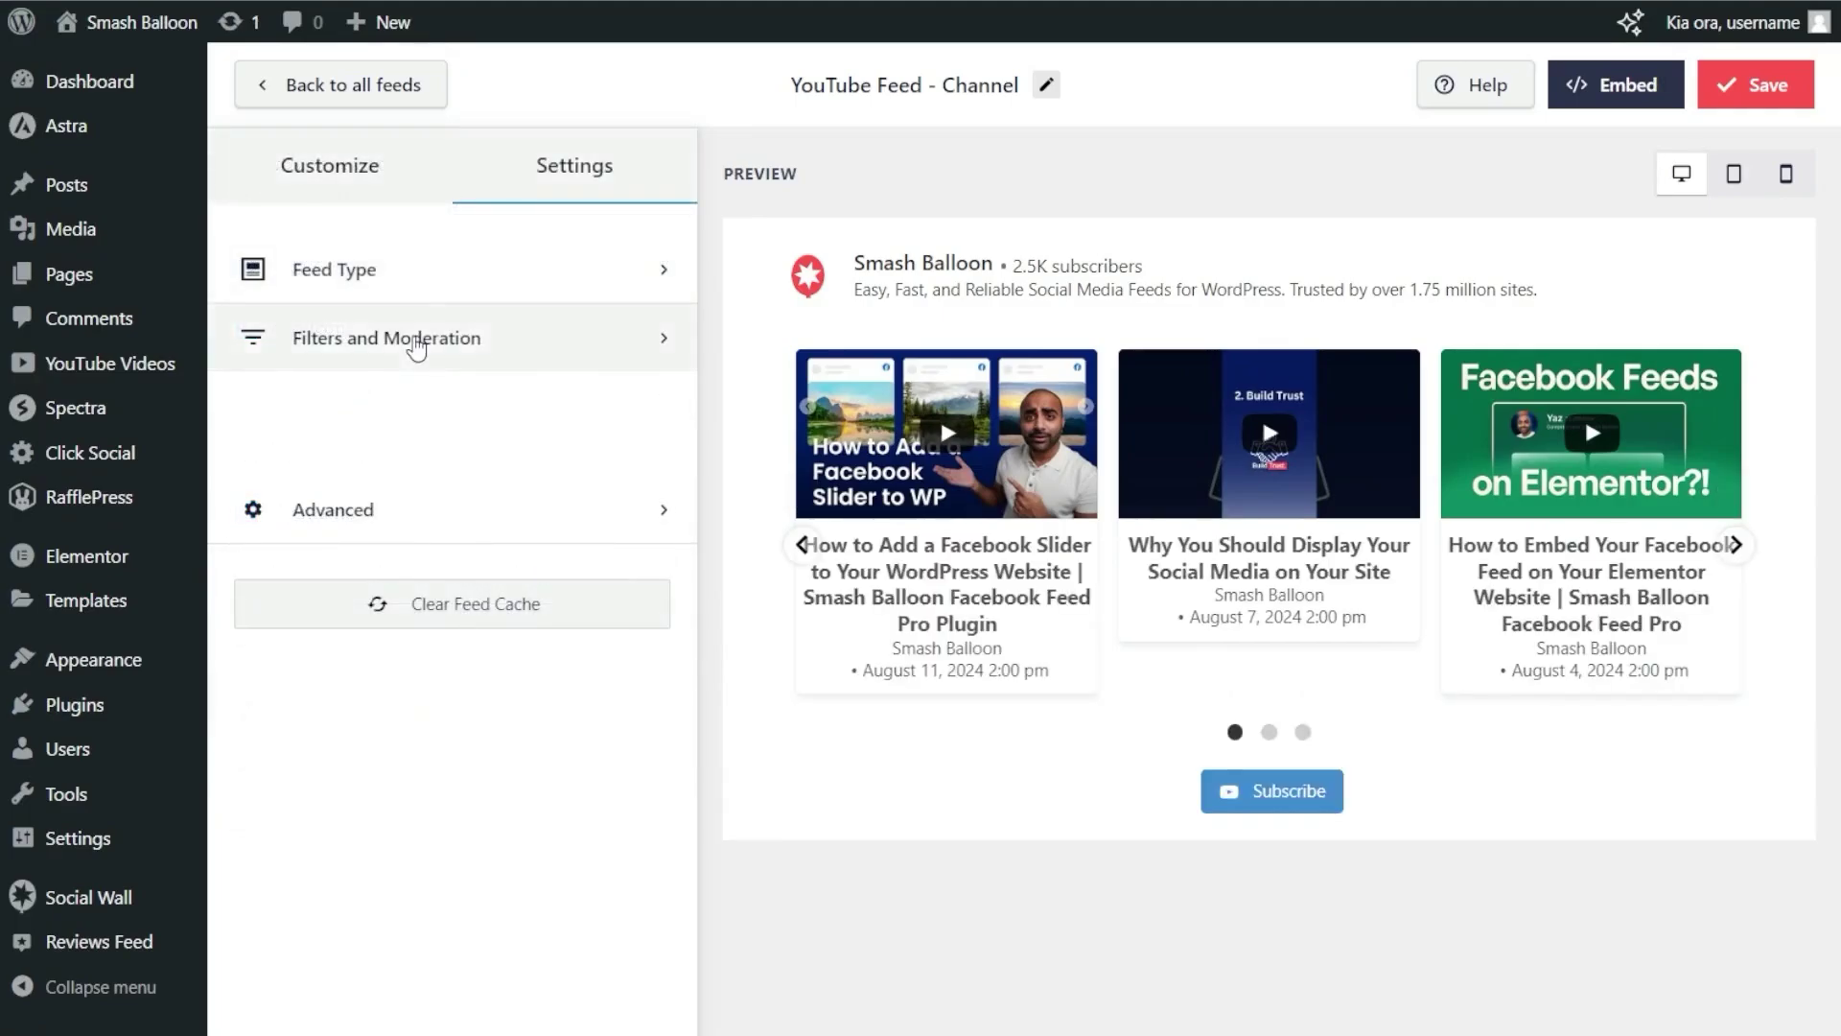
{"action": "left_click", "coordinate": [415, 349]}
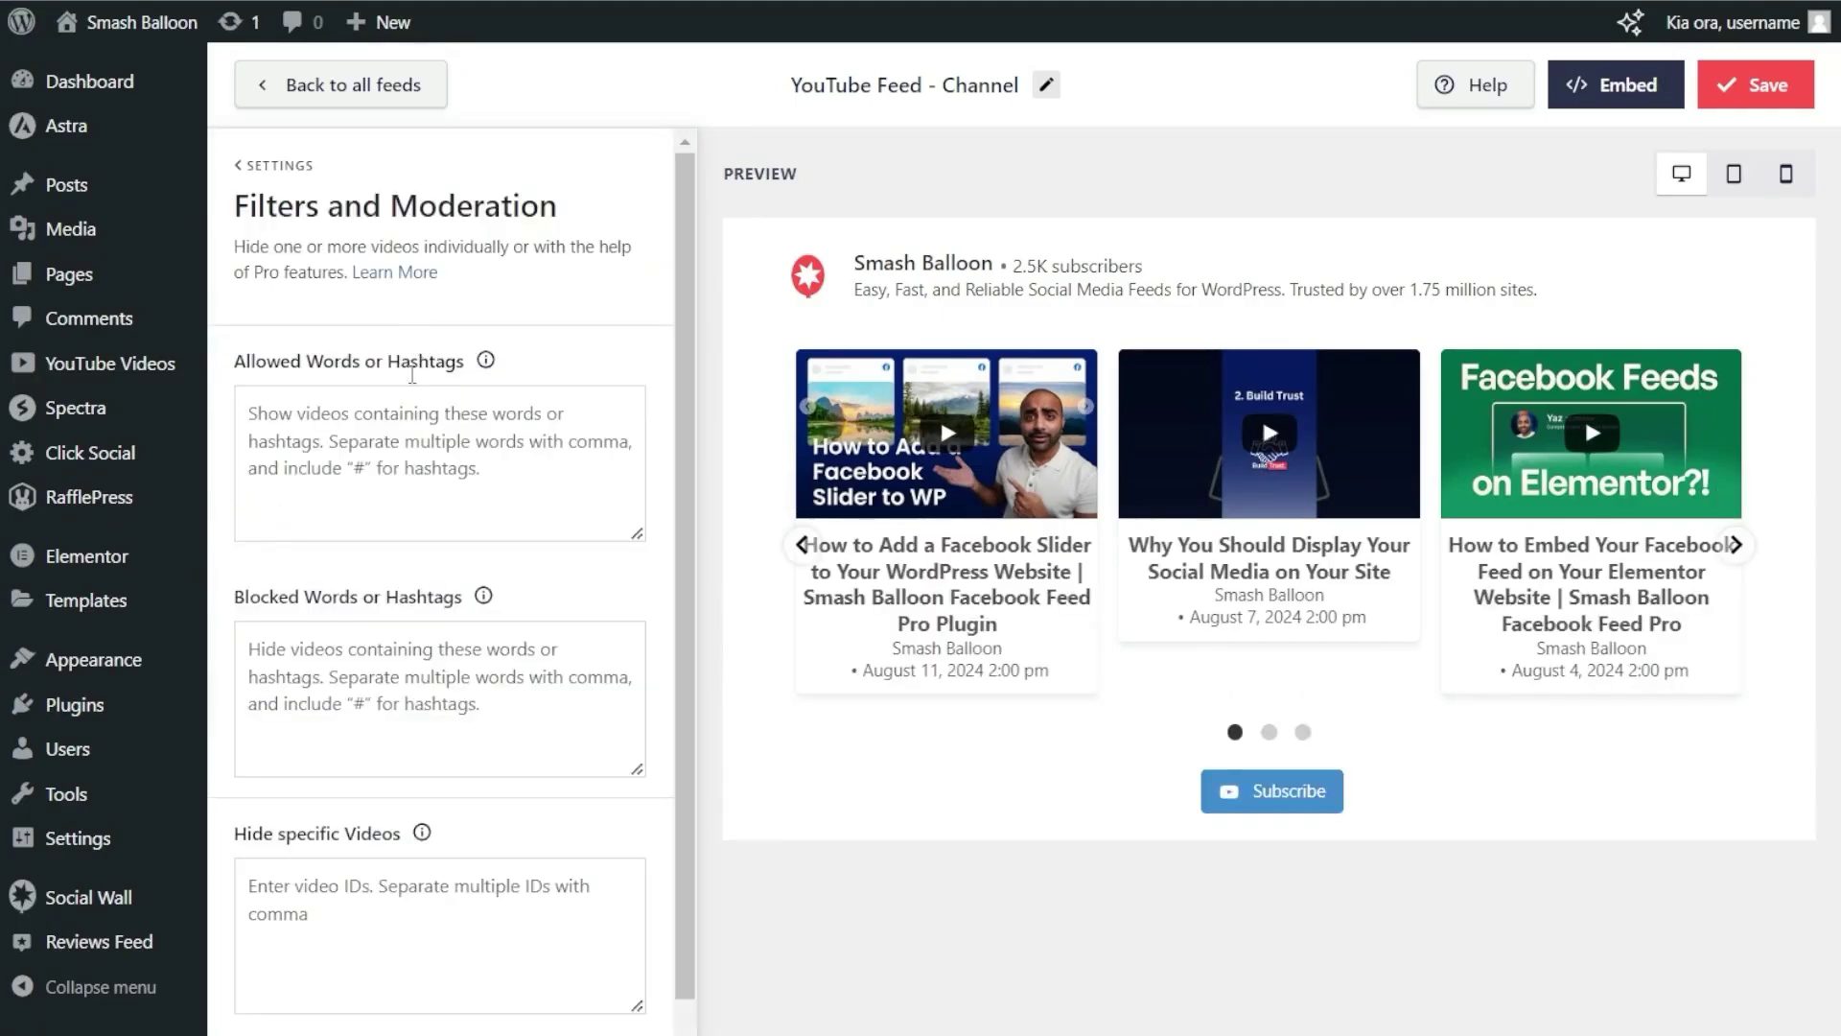
{"action": "scroll", "coordinate": [414, 388], "scroll_direction": "down", "scroll_amount": 1}
{"action": "left_click", "coordinate": [422, 420]}
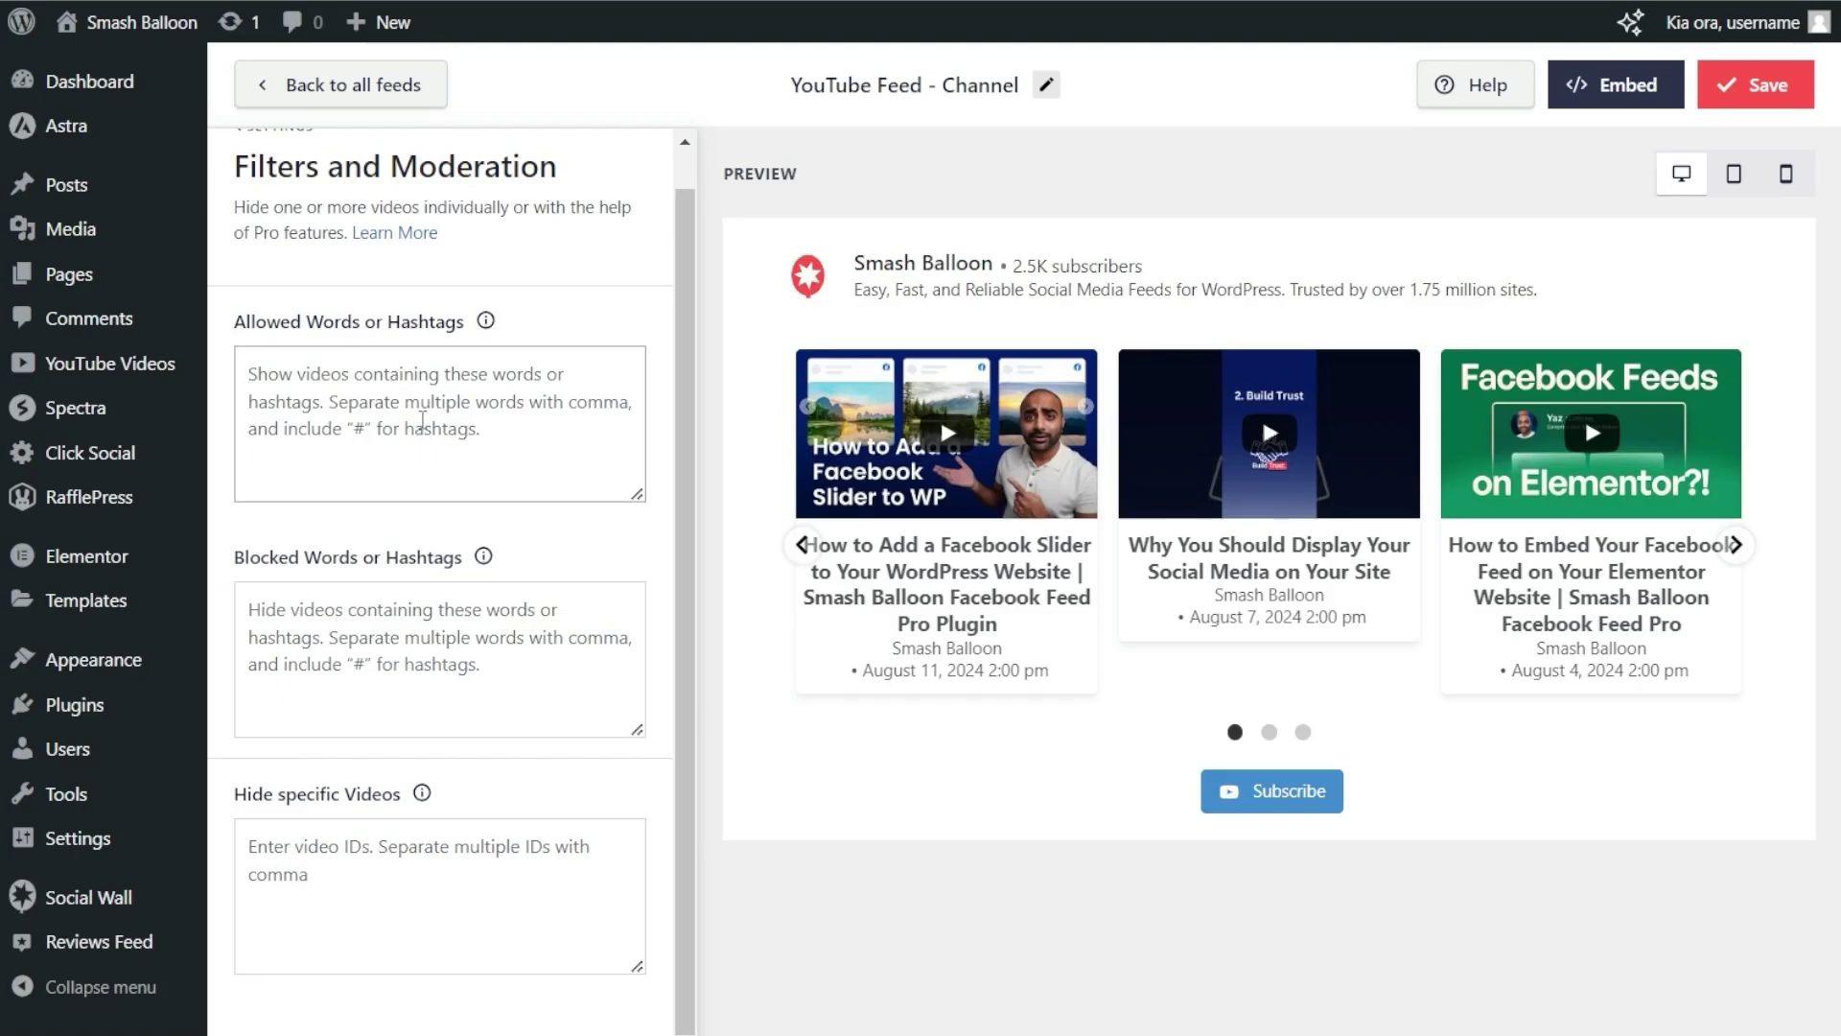